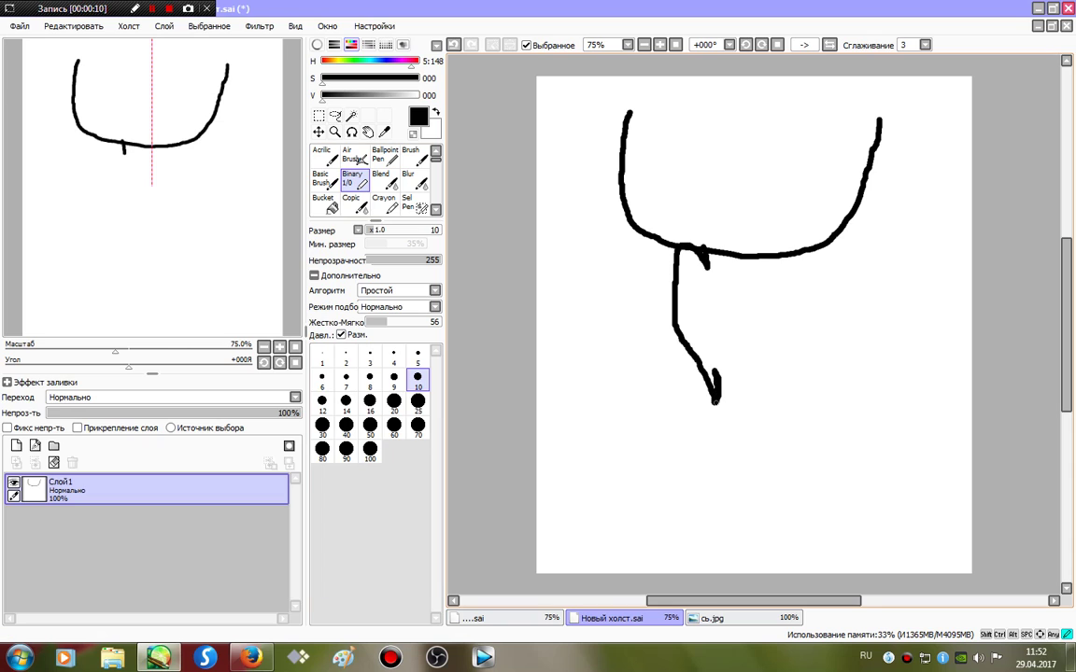
Try a freehand arm and hand below the chin with the Binary brush, and undo the strokes
mouse_move(715, 401)
left_mouse_down()
mouse_move(730, 373)
mouse_move(734, 399)
mouse_move(750, 356)
mouse_move(745, 334)
mouse_move(707, 302)
mouse_move(707, 281)
left_mouse_up()
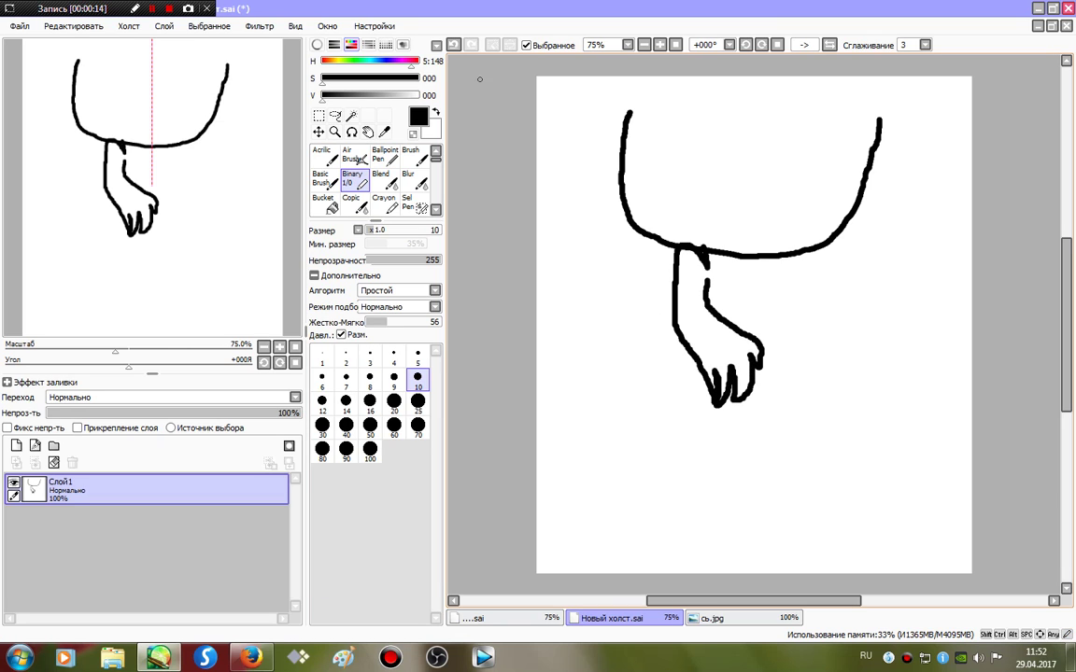
left_click(454, 45)
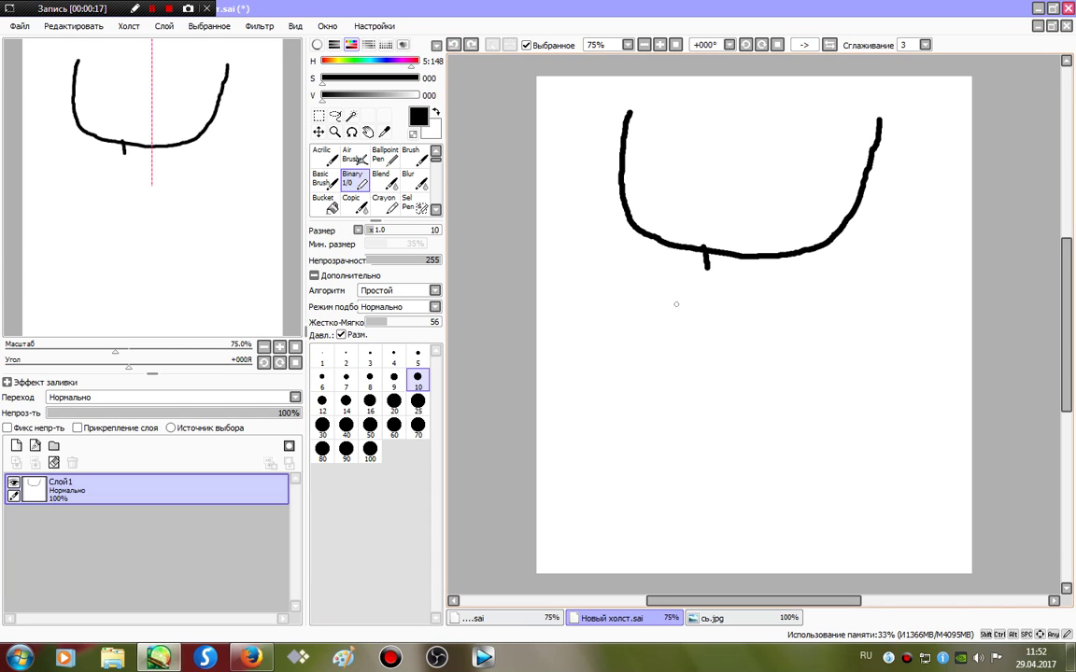
Set the Binary brush size to 9 and try an arm outline below the chin, undoing the trial strokes
left_click(418, 357)
left_click(393, 378)
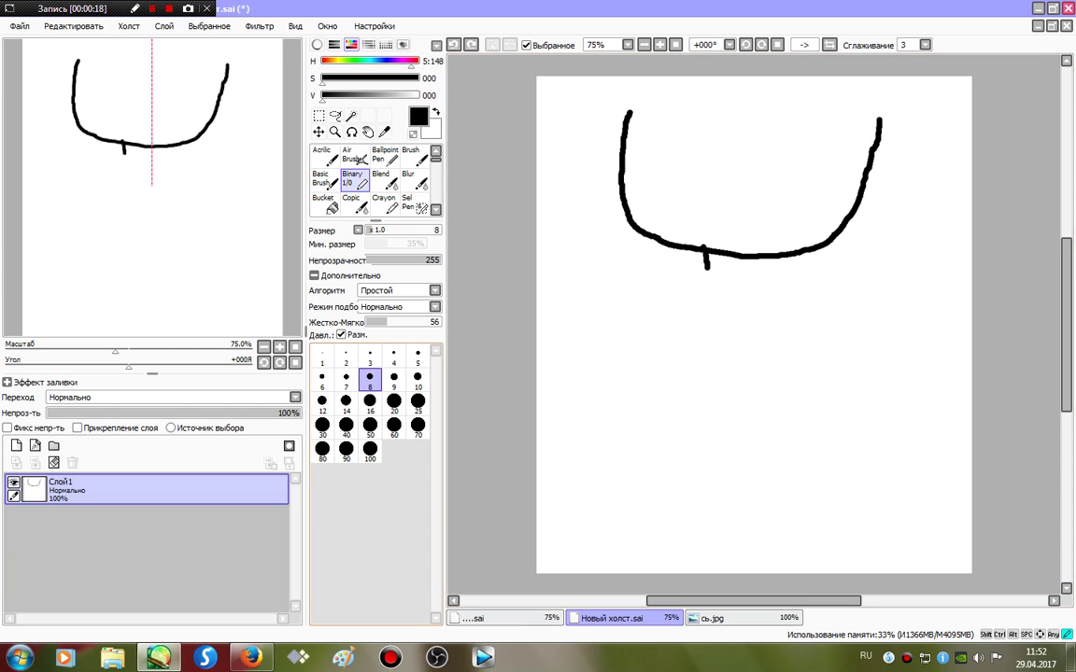
mouse_move(707, 261)
left_mouse_down()
mouse_move(676, 252)
mouse_move(673, 312)
mouse_move(703, 365)
left_mouse_up()
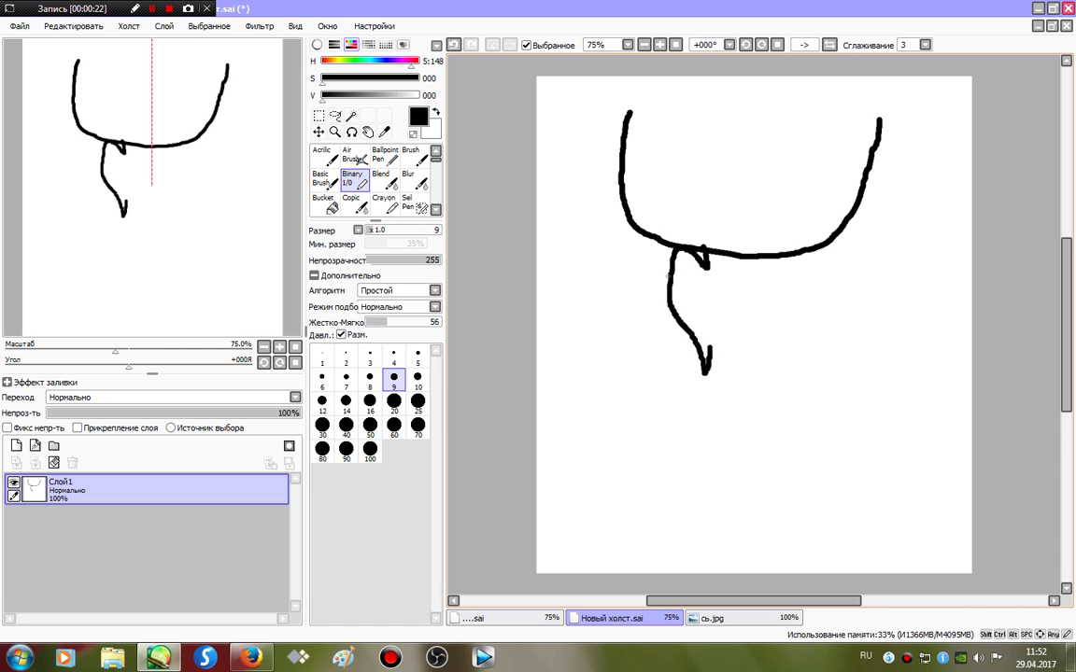
key("ctrl+z")
key("ctrl+z")
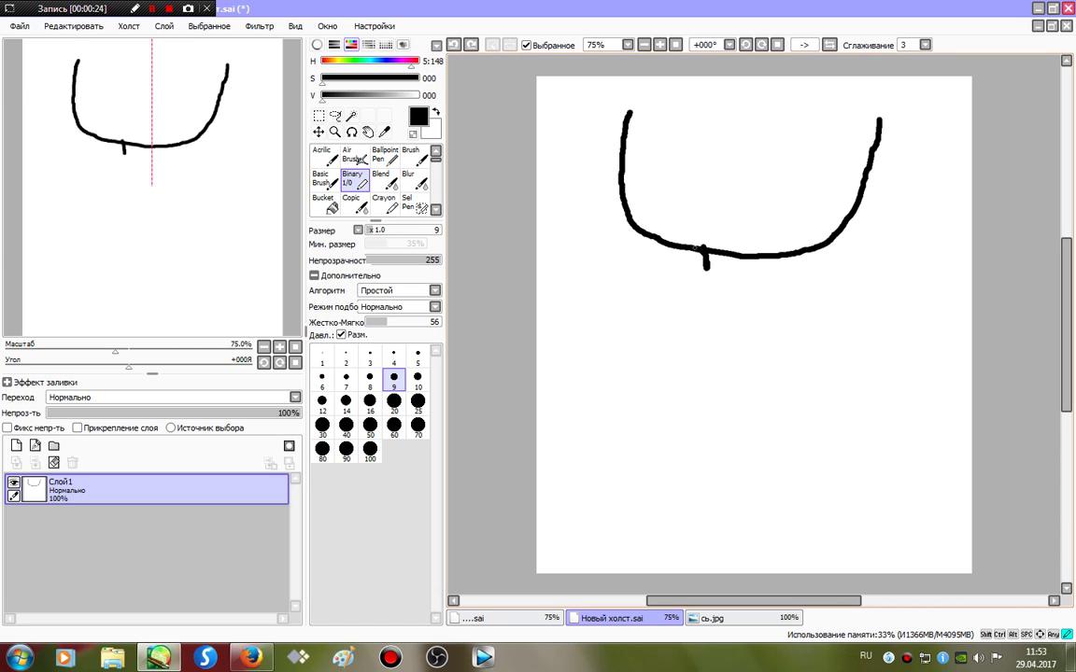
Draw a small bent arm with a spread-fingered hand hanging just below the chin line
mouse_move(690, 248)
left_mouse_down()
mouse_move(688, 307)
mouse_move(715, 353)
mouse_move(719, 333)
left_mouse_up()
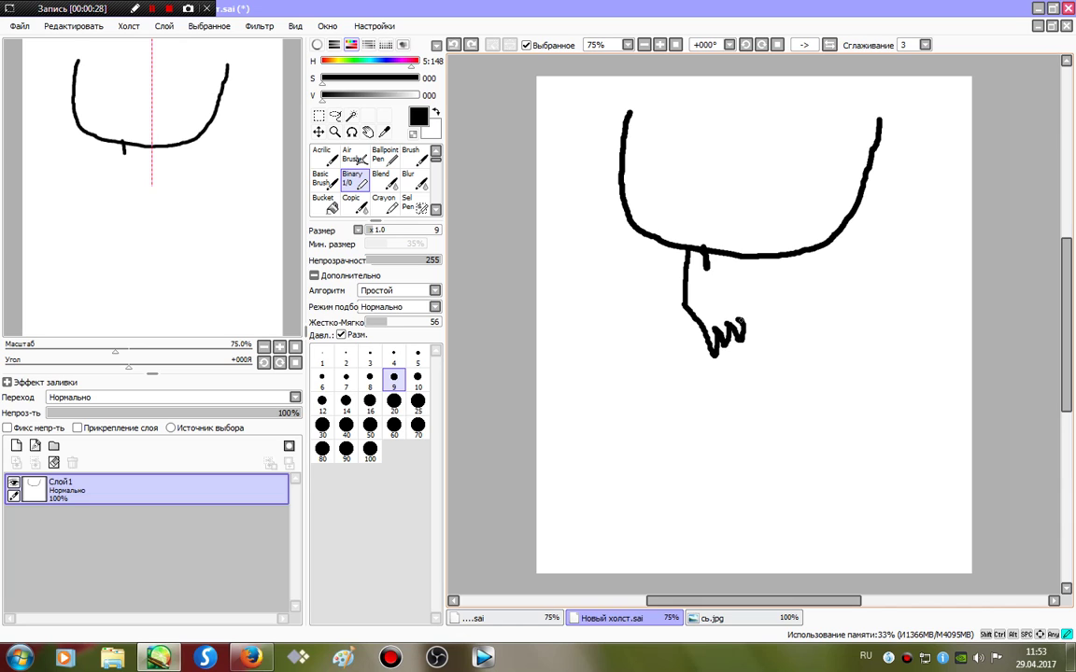
mouse_move(746, 324)
left_mouse_down()
mouse_move(756, 327)
mouse_move(754, 318)
left_mouse_up()
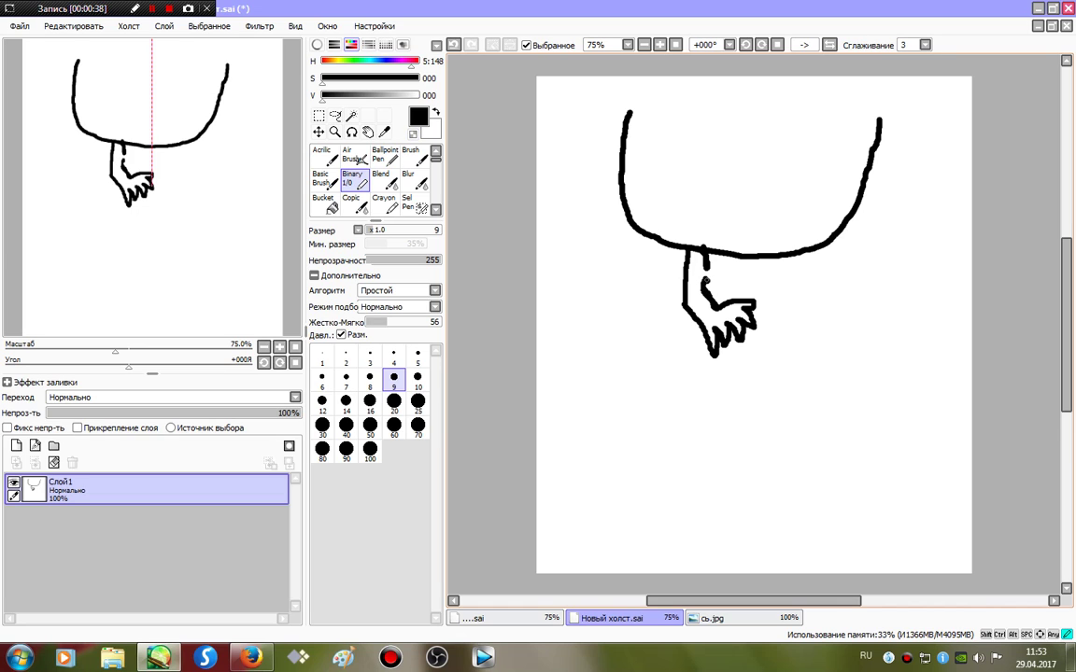
left_click_drag(731, 255, 735, 287)
left_click(721, 290)
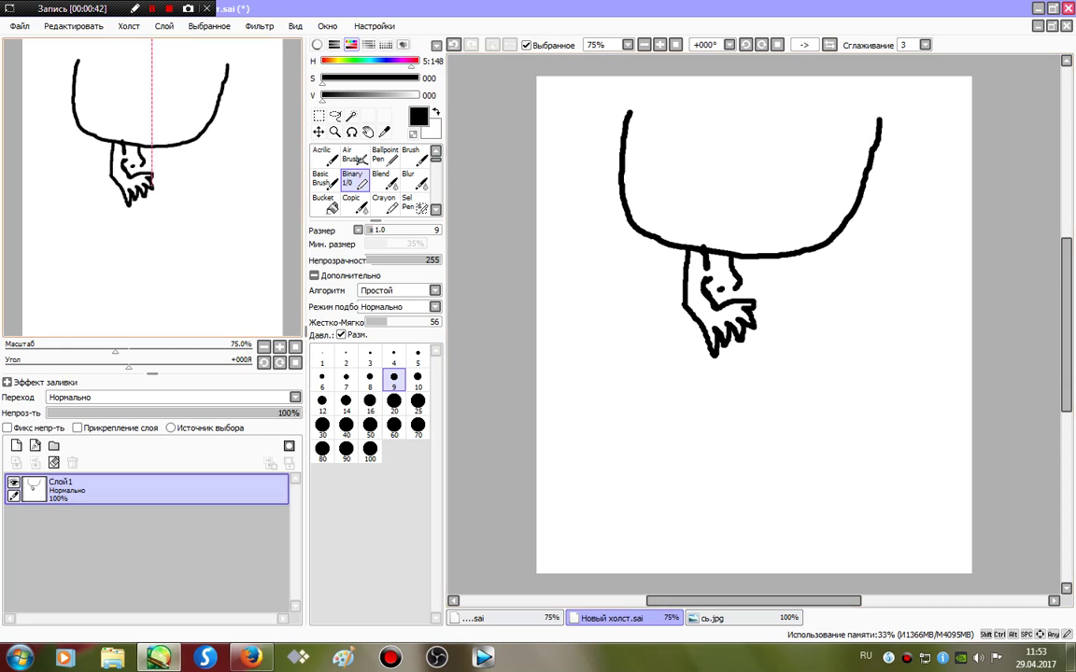
left_click(335, 115)
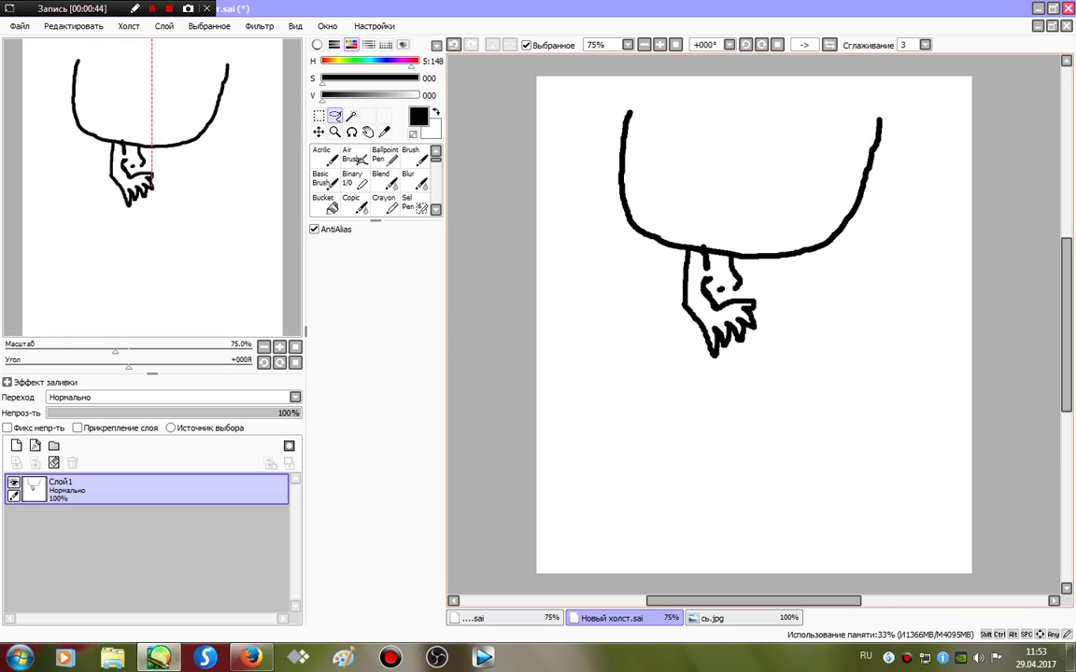
key("ctrl+z")
key("ctrl+z")
key("ctrl+z")
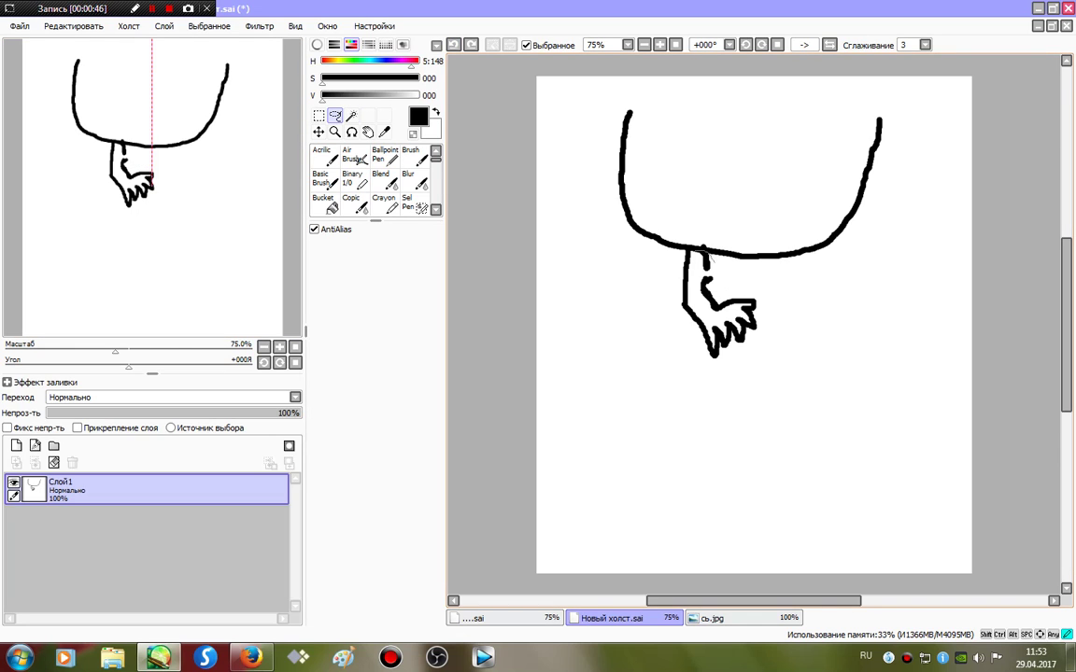
Select the arm and hand with a freehand lasso, and copy and paste them onto a new layer
mouse_move(687, 248)
left_mouse_down()
mouse_move(599, 365)
mouse_move(809, 329)
left_mouse_up()
left_click_drag(707, 259, 696, 252)
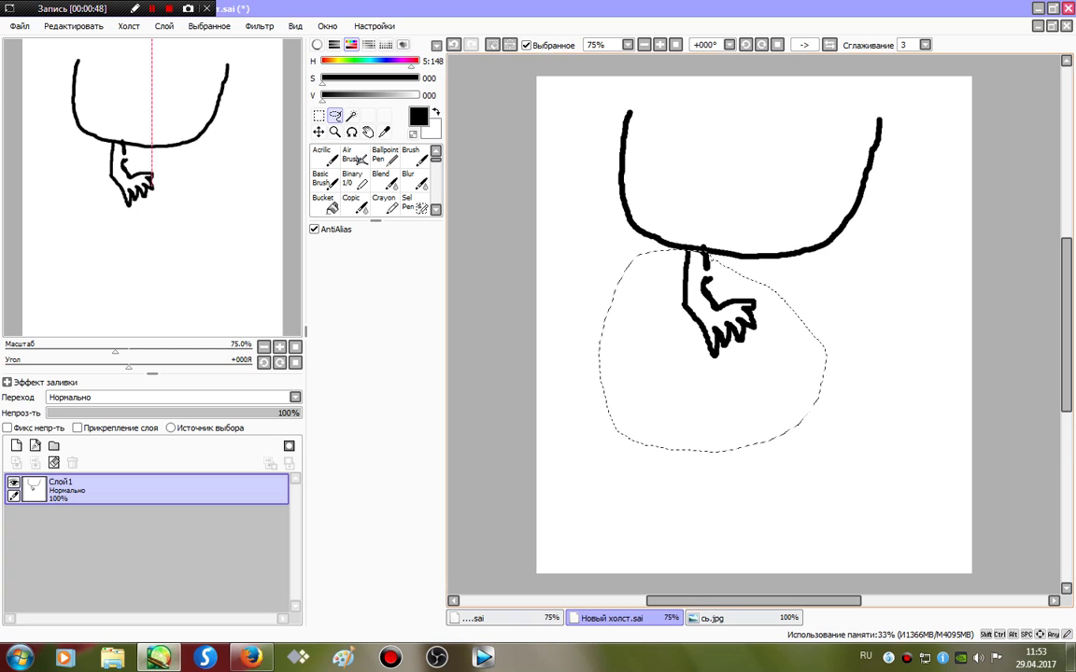
left_click(73, 25)
left_click(169, 94)
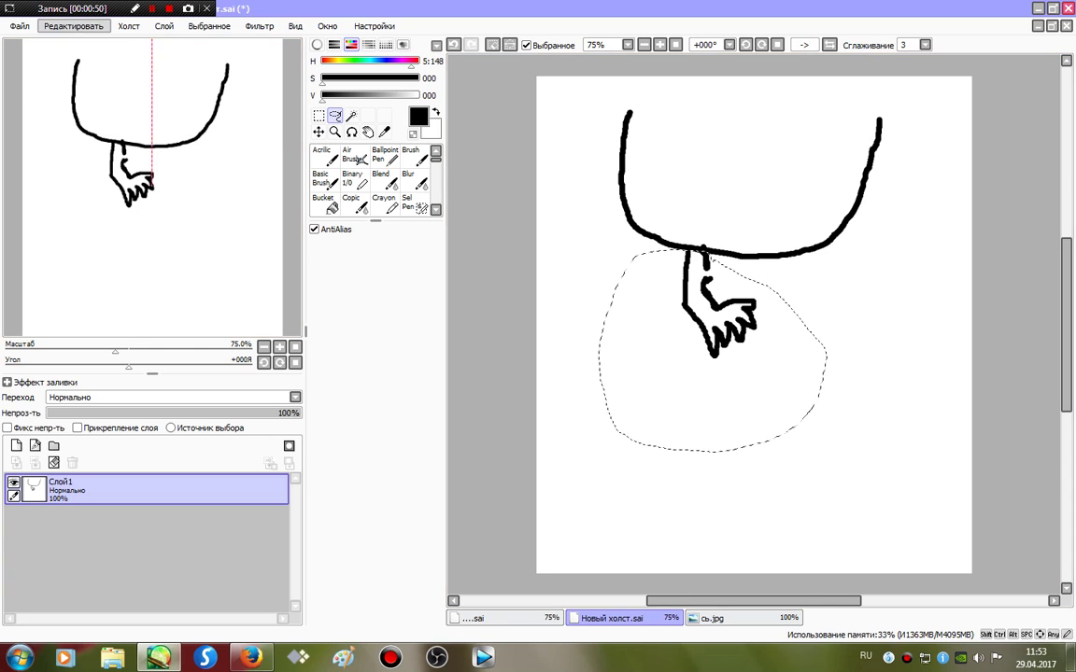
left_click(74, 25)
left_click(168, 108)
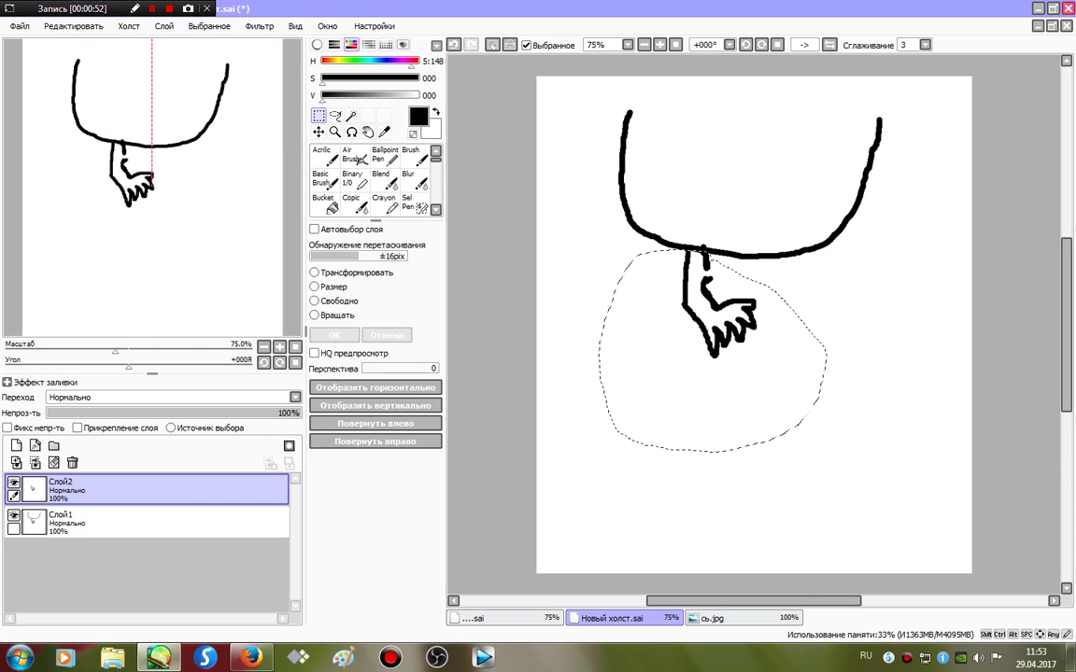
Flip the pasted arm horizontally and move it so its hand overlaps the original hand below the chin
left_click(375, 387)
left_click(318, 133)
mouse_move(724, 299)
left_mouse_down()
mouse_move(746, 303)
mouse_move(691, 303)
mouse_move(719, 312)
left_mouse_up()
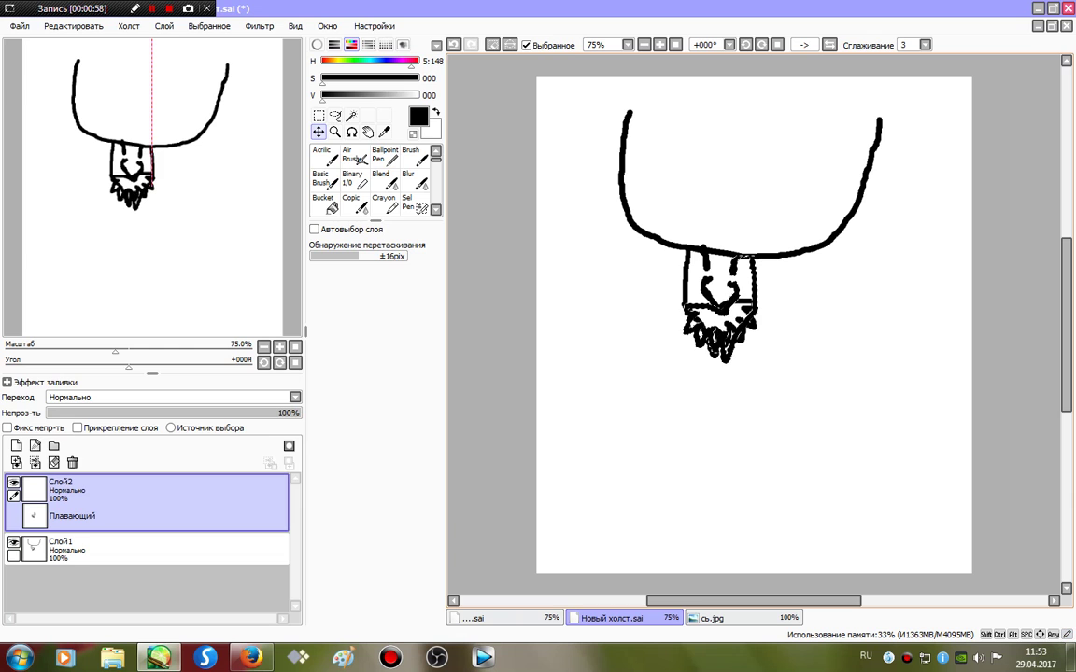
Extend the selection over the inside of the mirrored hand using the Sel Pen at size 20
left_click(661, 45)
left_click(660, 45)
left_click(660, 45)
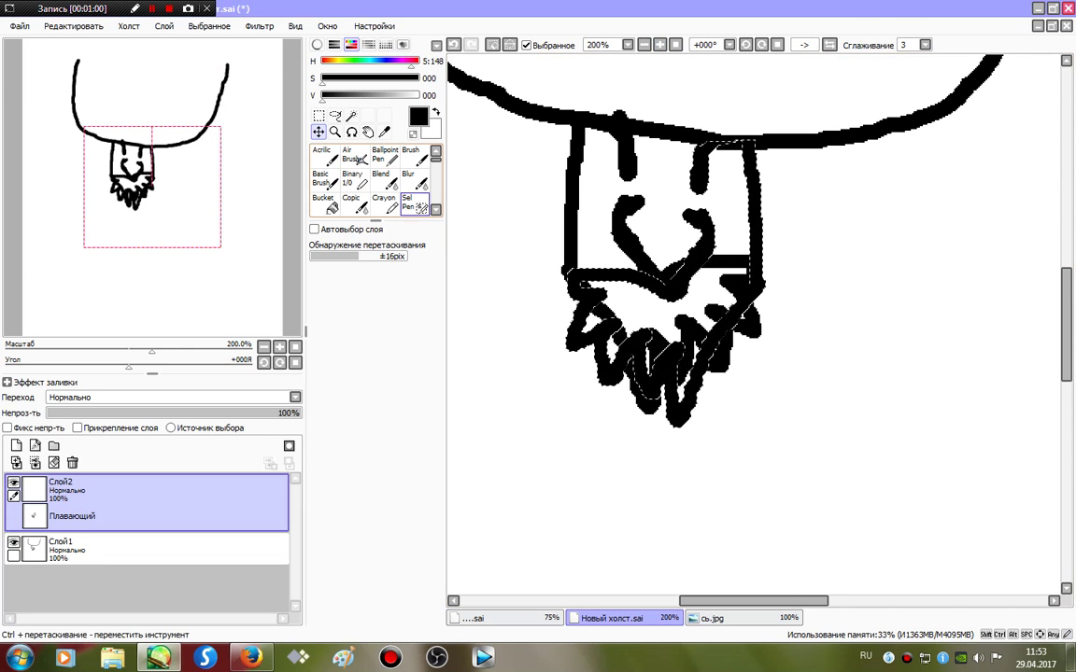
left_click(412, 203)
mouse_move(717, 254)
left_mouse_down()
mouse_move(680, 391)
mouse_move(682, 331)
mouse_move(651, 360)
mouse_move(631, 338)
mouse_move(619, 345)
mouse_move(584, 288)
left_mouse_up()
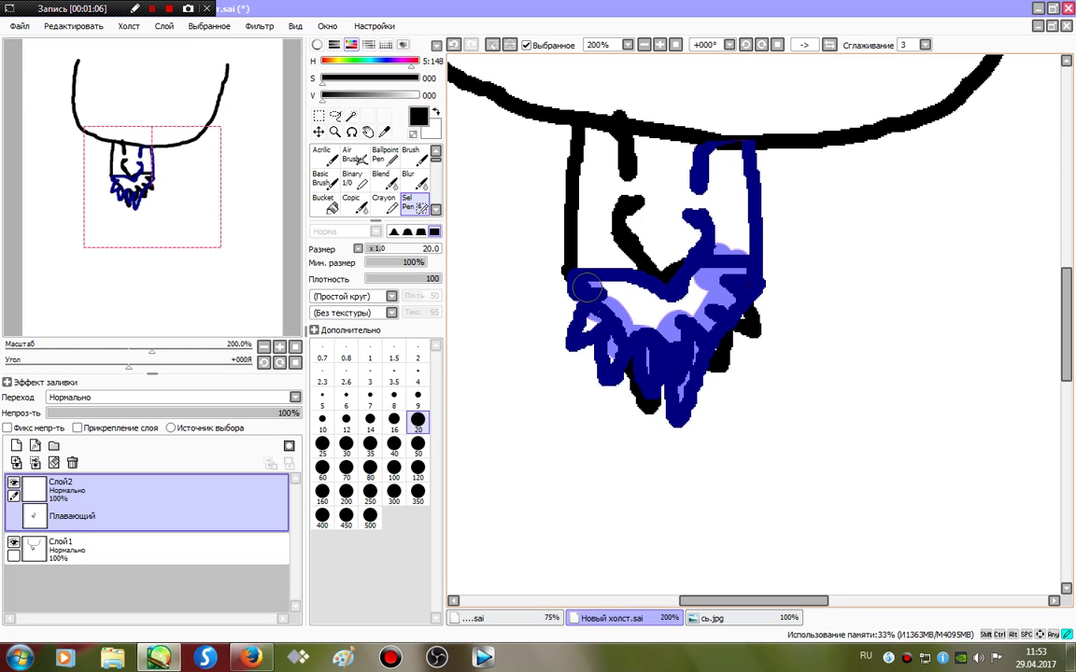
Erase the original arm's overlapping lines on Слой1 with a transparent Binary brush at size 70, deselect, and merge Слой2 down
left_click(354, 180)
left_click(413, 134)
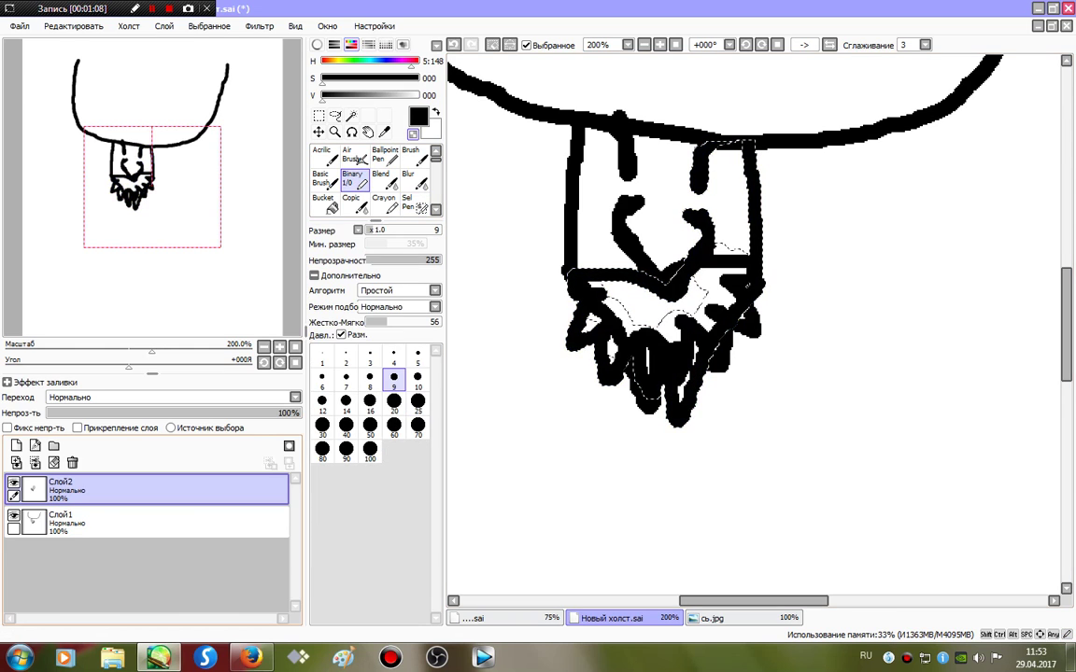
left_click(154, 523)
left_click(418, 427)
mouse_move(733, 322)
left_mouse_down()
mouse_move(645, 337)
mouse_move(566, 317)
mouse_move(729, 265)
left_mouse_up()
key("ctrl+d")
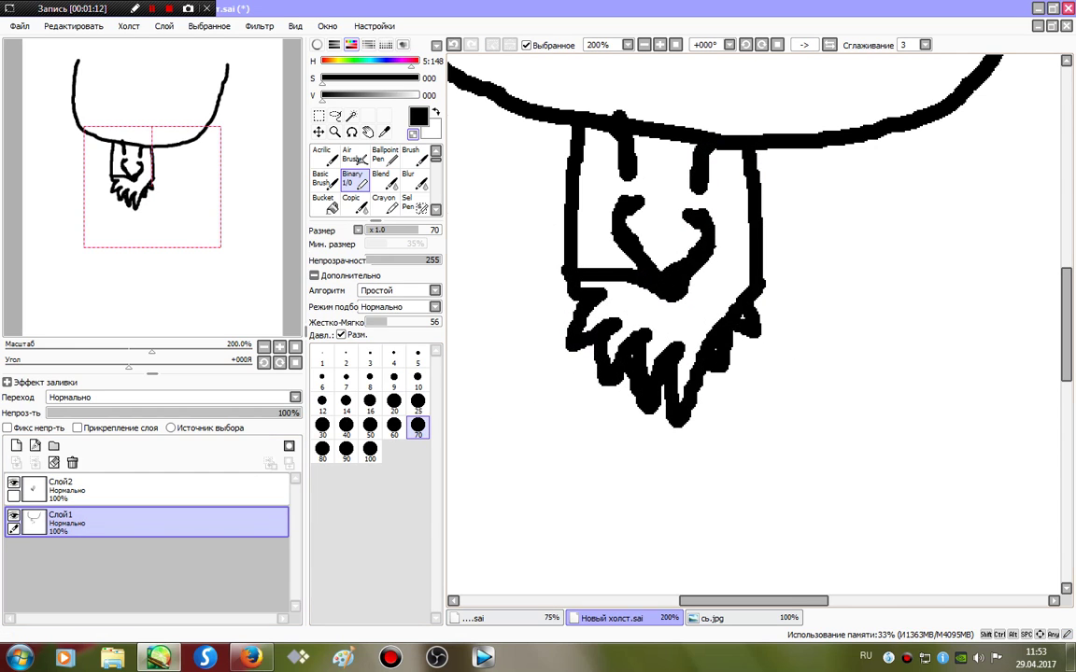
left_click(154, 490)
left_click(35, 463)
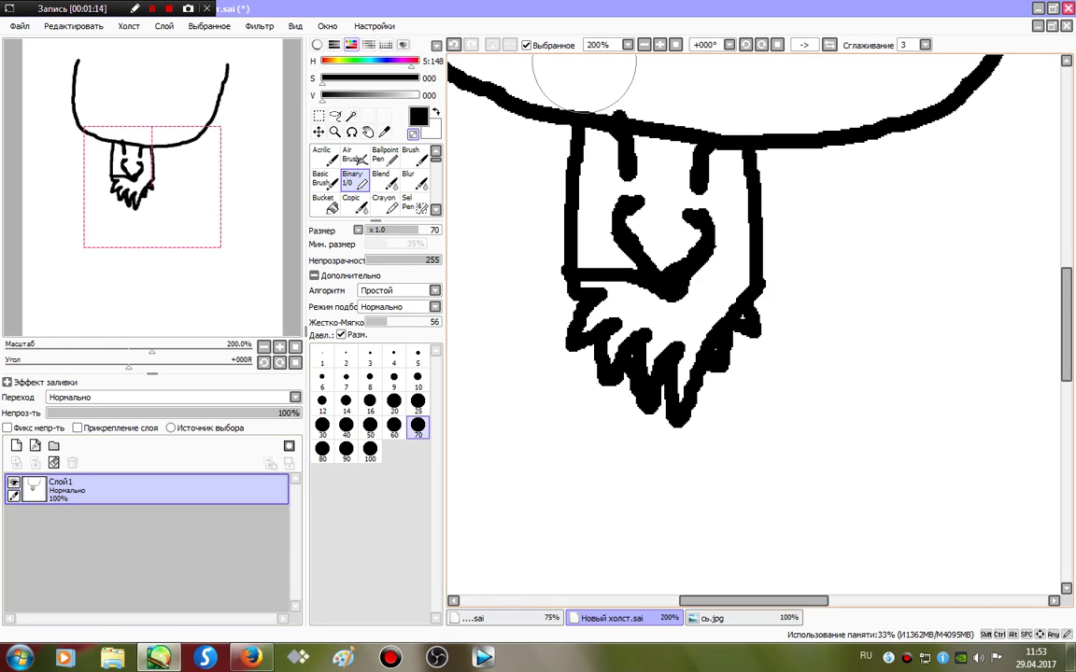
Add short black detail strokes between the two arms with the Binary brush at size 9
left_click(675, 45)
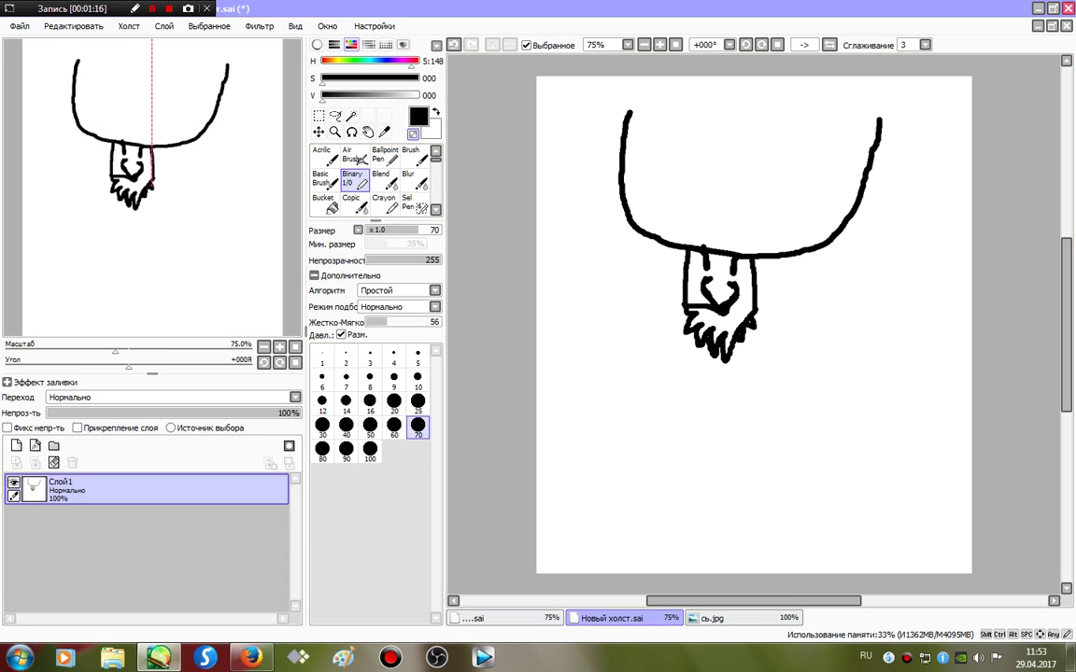
left_click(418, 380)
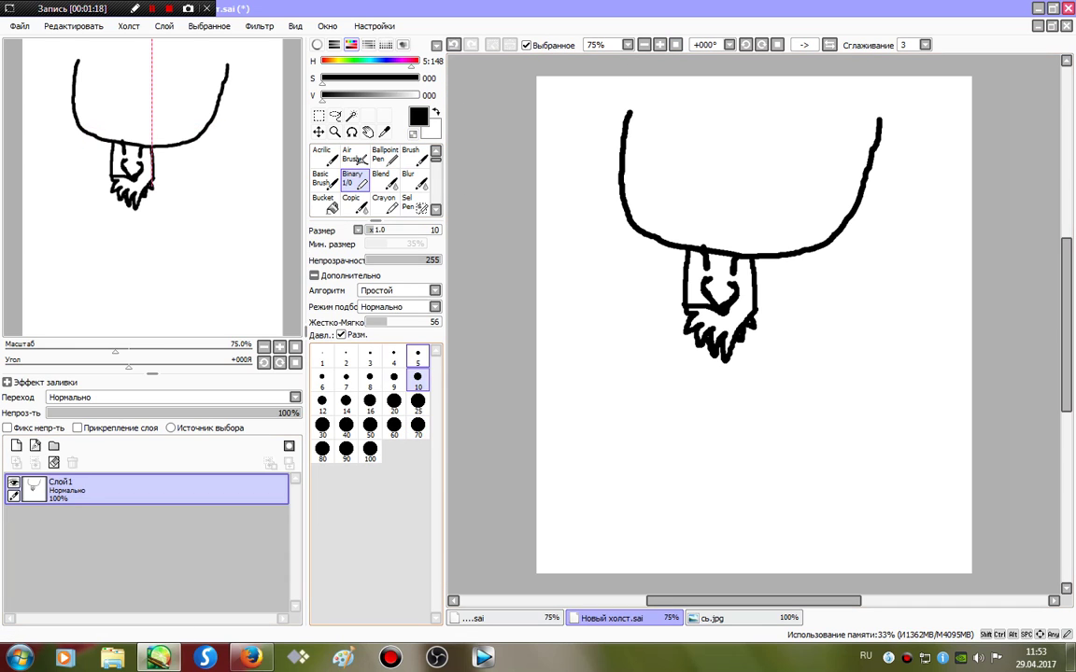
left_click(417, 356)
left_click(394, 380)
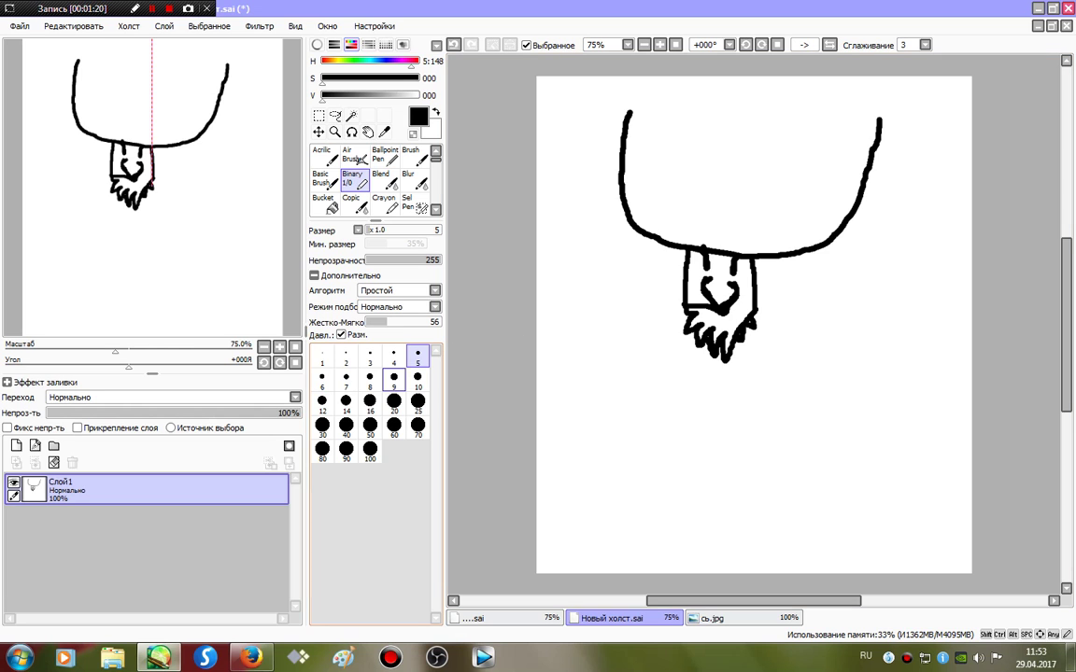
left_click_drag(707, 287, 734, 291)
Referring to сь.jpg, close the small outline between the arms and draw a flared dress below the hands
left_click(712, 617)
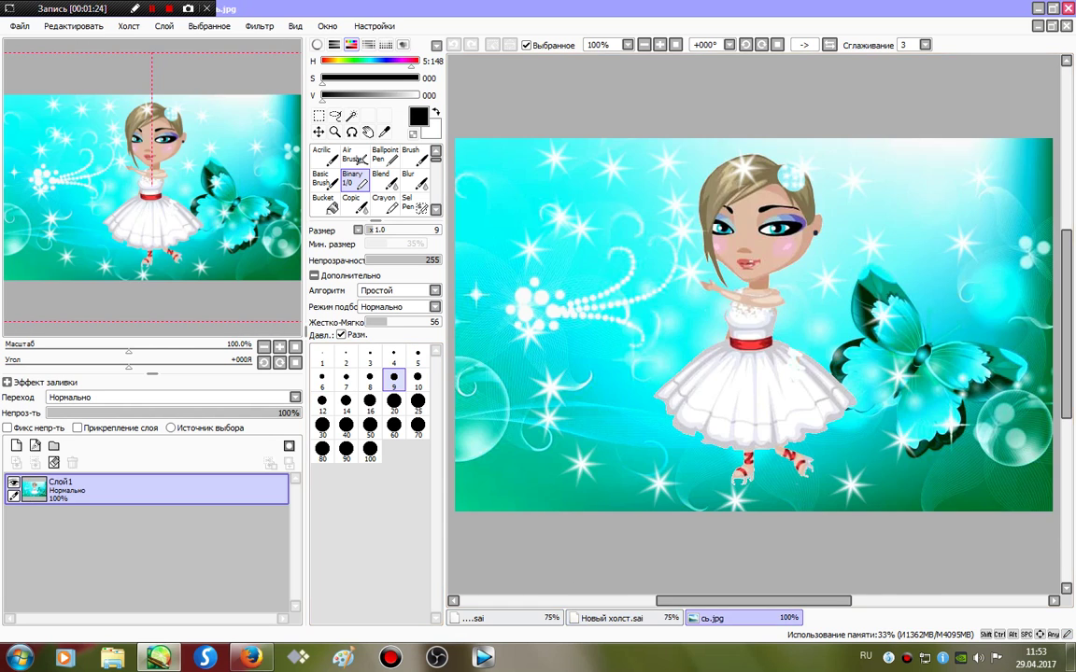
left_click(624, 618)
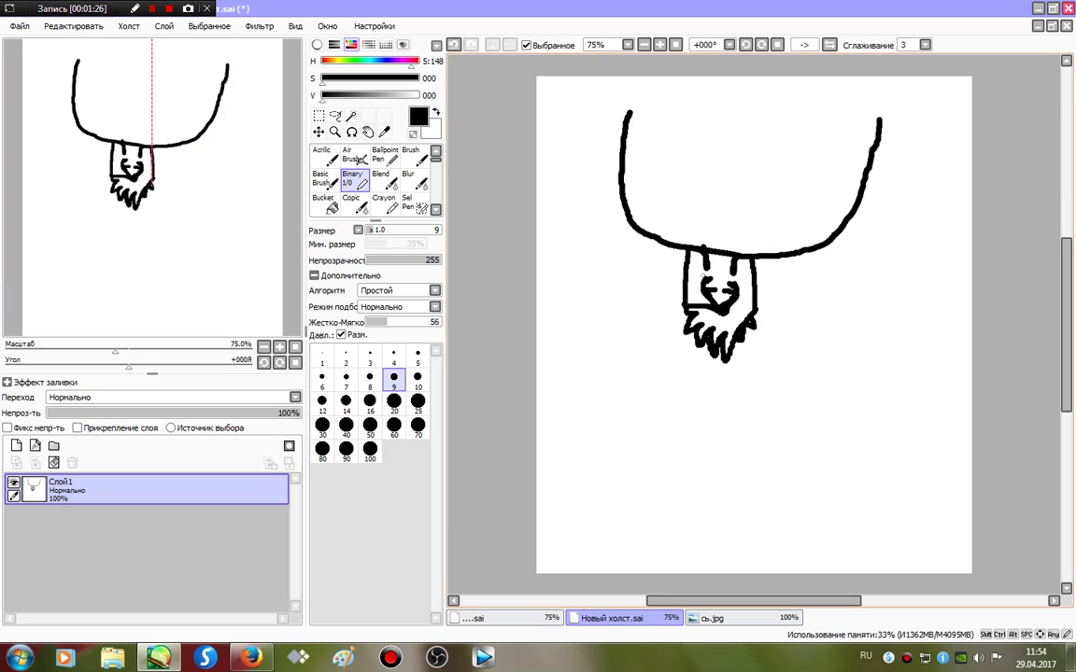
left_click_drag(706, 278, 738, 284)
mouse_move(692, 344)
left_mouse_down()
mouse_move(684, 446)
mouse_move(773, 433)
mouse_move(766, 374)
mouse_move(742, 329)
left_mouse_up()
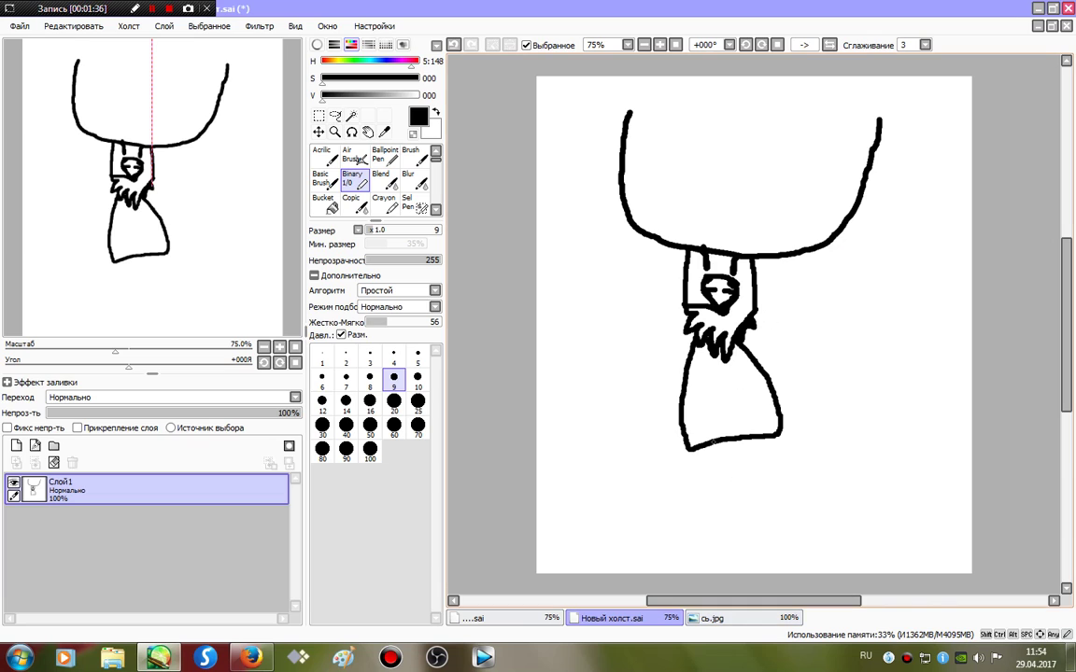
Draw one bent leg with a heeled shoe beneath the dress hem, undoing the failed strokes
mouse_move(712, 447)
left_mouse_down()
mouse_move(717, 519)
mouse_move(693, 551)
mouse_move(716, 552)
mouse_move(725, 537)
mouse_move(752, 549)
mouse_move(731, 512)
mouse_move(731, 439)
left_mouse_up()
key("ctrl+z")
key("ctrl+z")
key("ctrl+z")
mouse_move(687, 445)
left_mouse_down()
mouse_move(736, 465)
mouse_move(727, 540)
mouse_move(733, 549)
mouse_move(738, 530)
mouse_move(762, 559)
mouse_move(750, 530)
mouse_move(757, 482)
mouse_move(765, 557)
mouse_move(791, 564)
mouse_move(756, 436)
left_mouse_up()
key("ctrl+z")
key("ctrl+z")
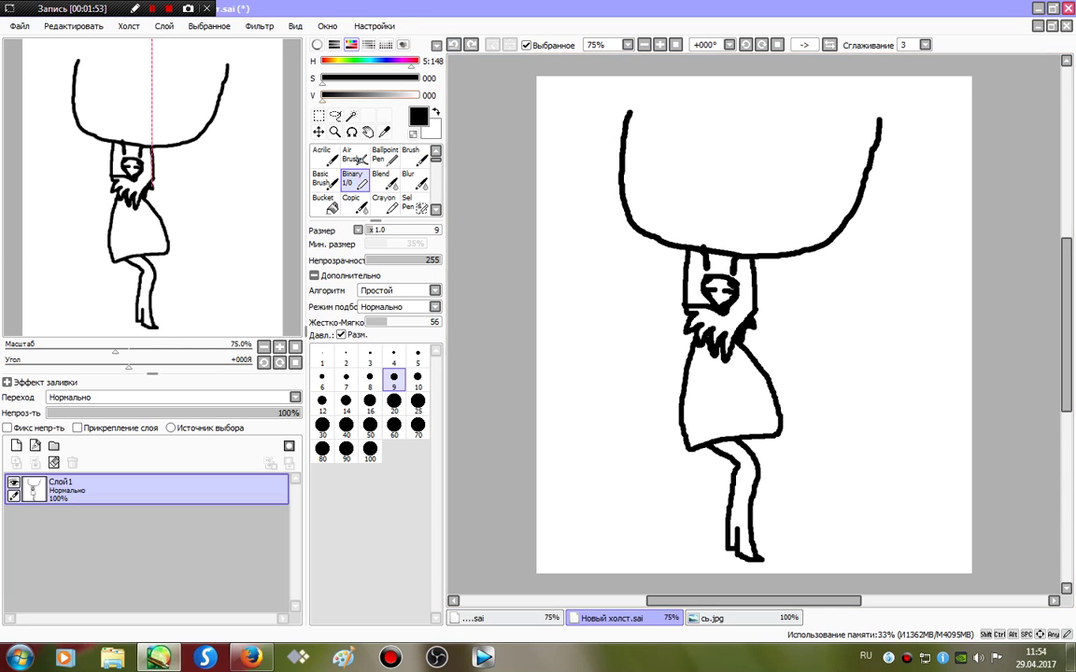
Select the leg with a freehand lasso, and copy and paste it onto a new layer
left_click(351, 116)
left_click(335, 116)
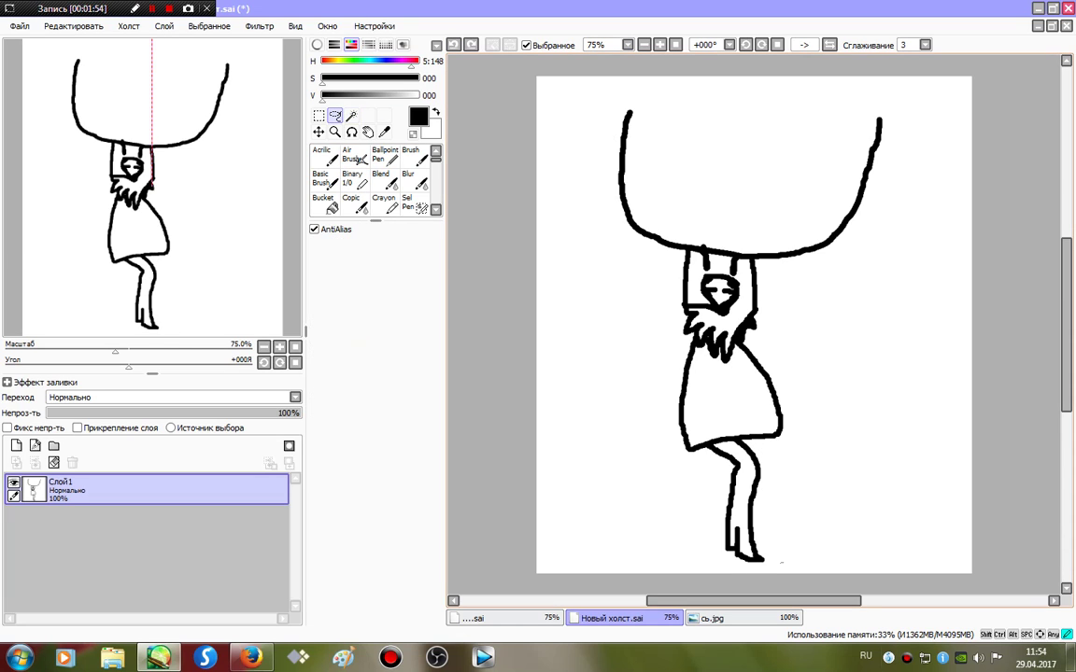
mouse_move(781, 563)
left_mouse_down()
mouse_move(726, 575)
mouse_move(691, 525)
left_mouse_up()
left_click_drag(707, 450, 781, 563)
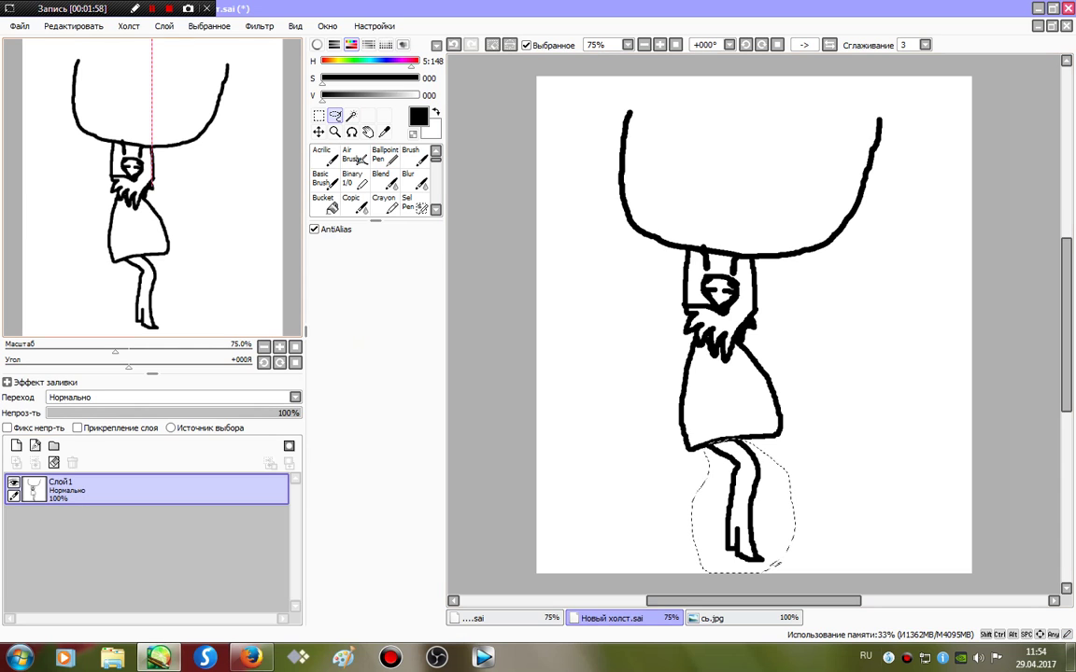
left_click(75, 25)
left_click(78, 93)
left_click(75, 26)
left_click(71, 108)
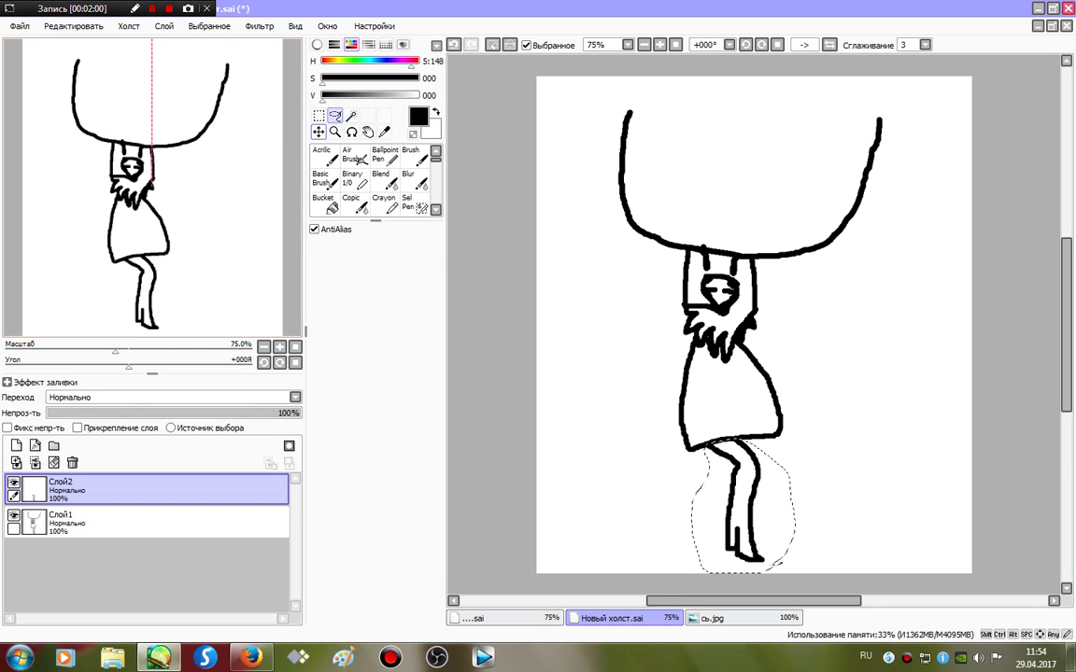
Move the copied leg slightly to the right of the original under the hem and clear the selection
left_click(319, 131)
left_click_drag(747, 504, 773, 498)
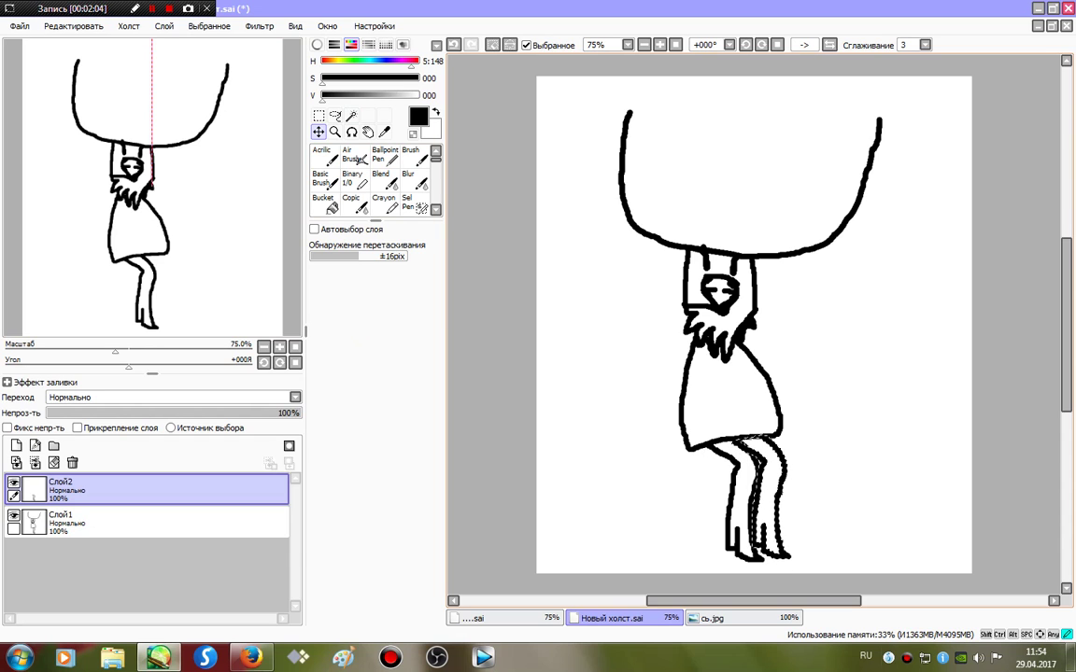
left_click(492, 45)
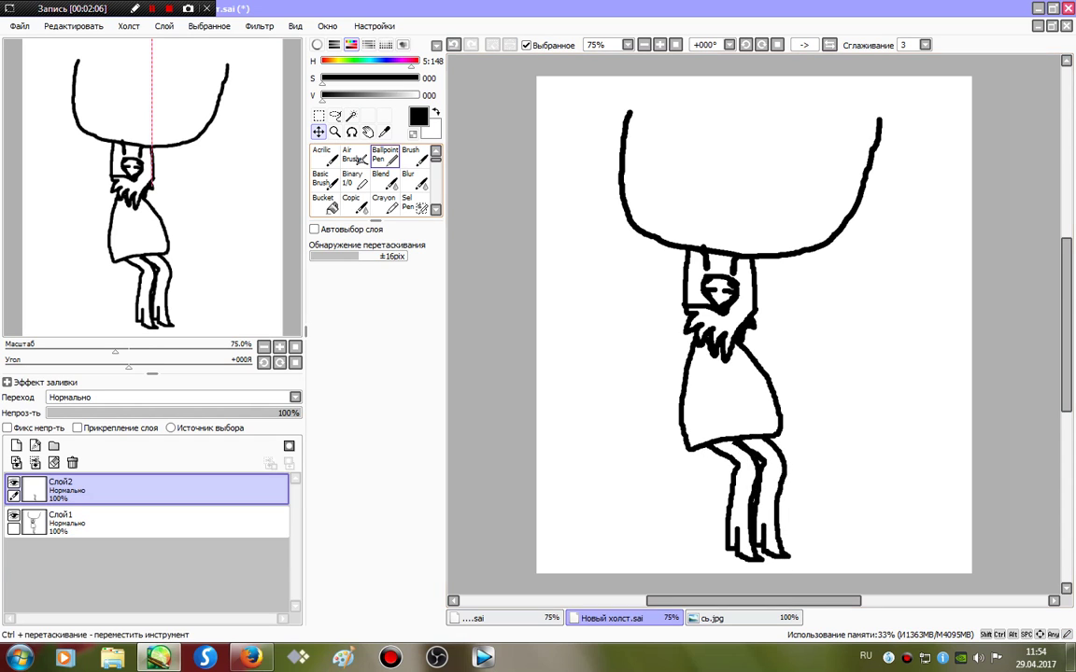
Draw the fringe, side strands and a round hair ornament around the head on Слой2 with the Binary brush
left_click(353, 178)
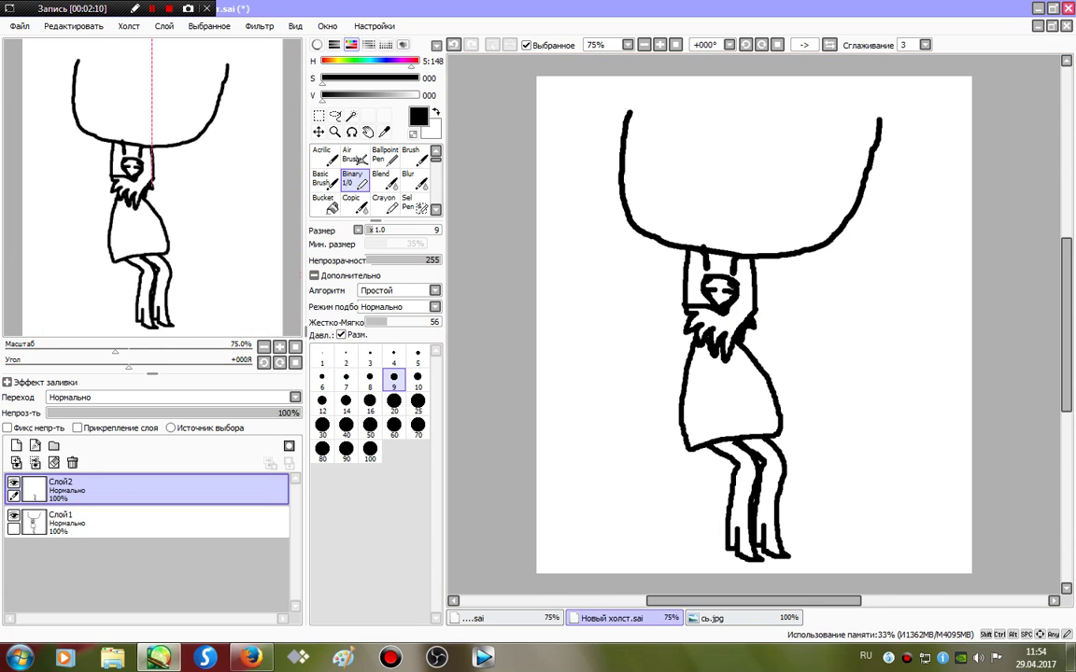
mouse_move(707, 119)
left_mouse_down()
mouse_move(768, 188)
mouse_move(744, 147)
mouse_move(745, 119)
mouse_move(810, 195)
mouse_move(826, 291)
mouse_move(897, 196)
mouse_move(900, 107)
mouse_move(725, 90)
mouse_move(747, 90)
mouse_move(769, 167)
mouse_move(760, 116)
mouse_move(838, 192)
mouse_move(837, 277)
mouse_move(885, 216)
mouse_move(899, 80)
left_mouse_up()
left_click(454, 45)
mouse_move(691, 103)
left_mouse_down()
mouse_move(684, 132)
mouse_move(674, 108)
mouse_move(647, 119)
mouse_move(629, 109)
mouse_move(638, 83)
mouse_move(670, 82)
mouse_move(673, 93)
mouse_move(639, 120)
mouse_move(648, 198)
mouse_move(672, 200)
mouse_move(639, 229)
mouse_move(605, 191)
mouse_move(610, 79)
left_mouse_up()
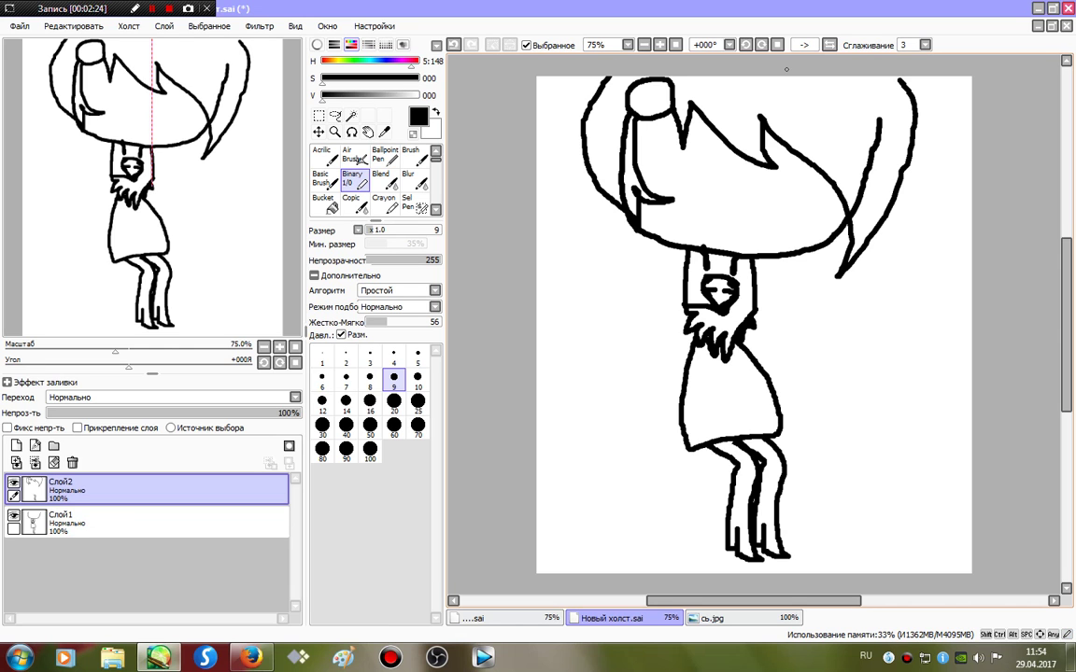
left_click_drag(901, 82, 897, 76)
Switch to the сь.jpg reference image to examine the character's hair and face
left_click(728, 618)
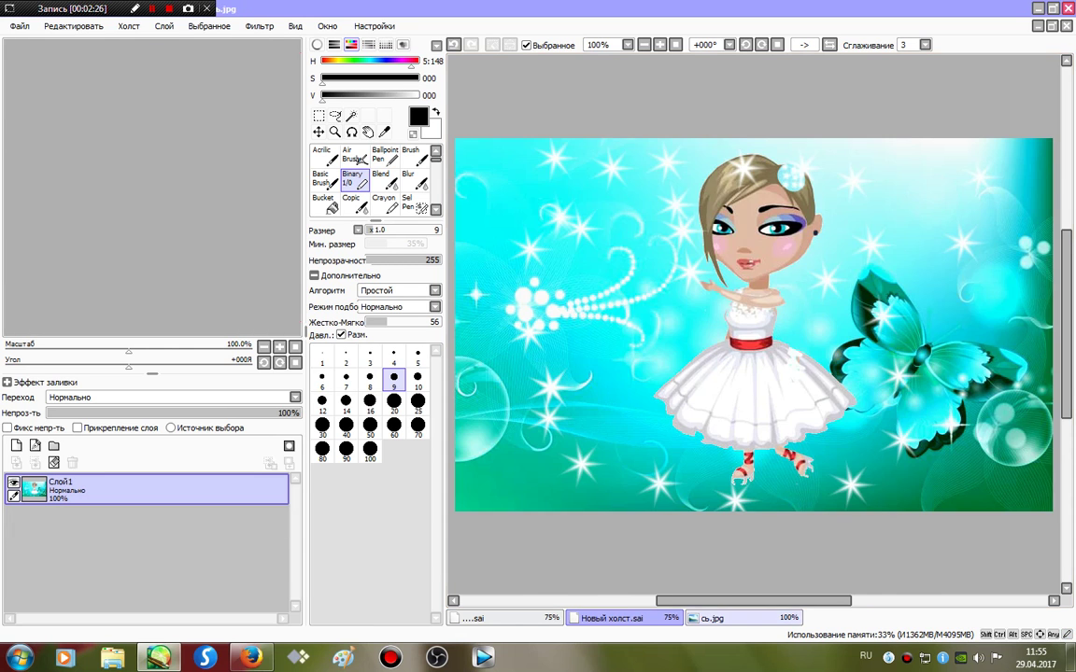
left_click(624, 619)
left_click(728, 618)
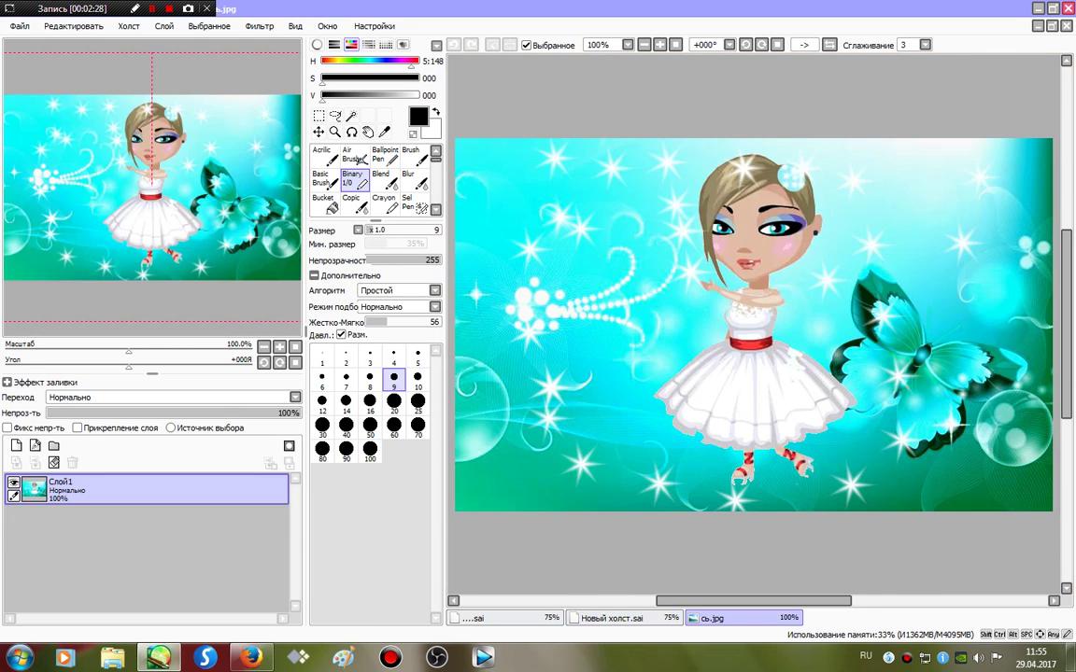
Return to the Новый холст.sai canvas, draw the rounded left eye with spiky outer lashes on Слой2, and fill the lash area black
left_click(645, 618)
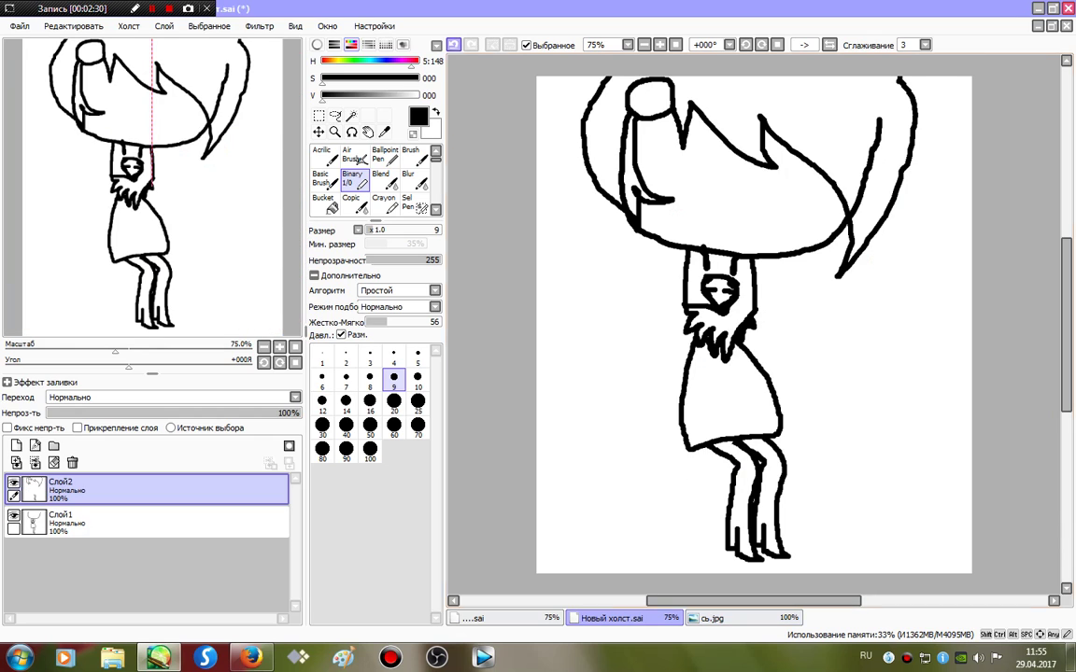
mouse_move(721, 152)
left_mouse_down()
mouse_move(679, 147)
mouse_move(672, 170)
mouse_move(687, 201)
mouse_move(721, 193)
mouse_move(718, 146)
mouse_move(667, 145)
mouse_move(672, 196)
left_mouse_up()
left_click(322, 204)
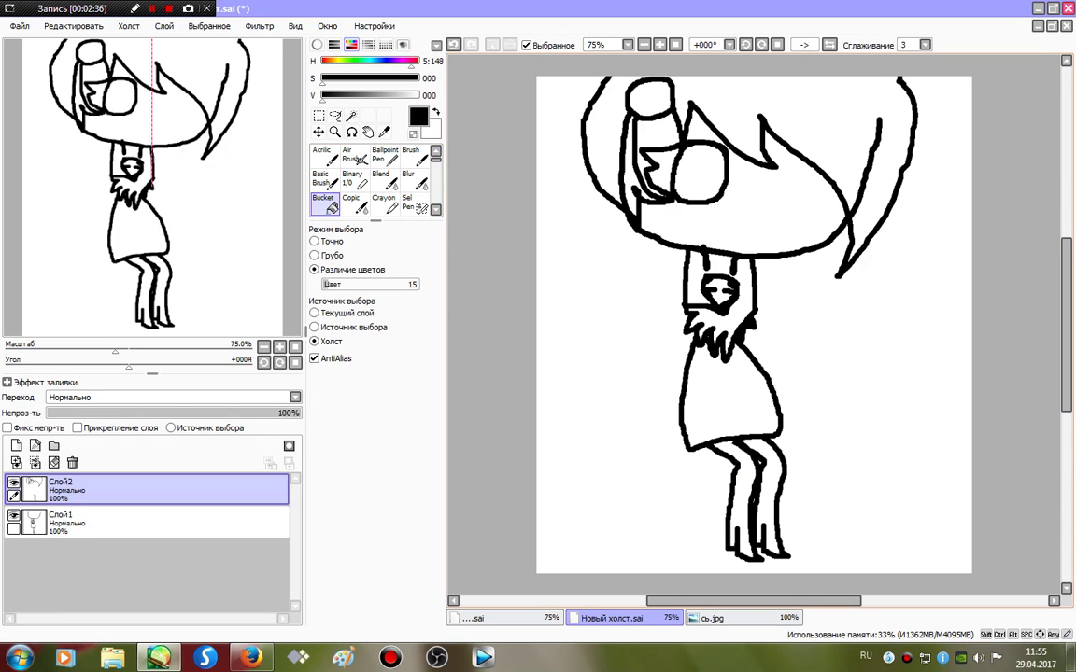
left_click(658, 170)
left_click(352, 179)
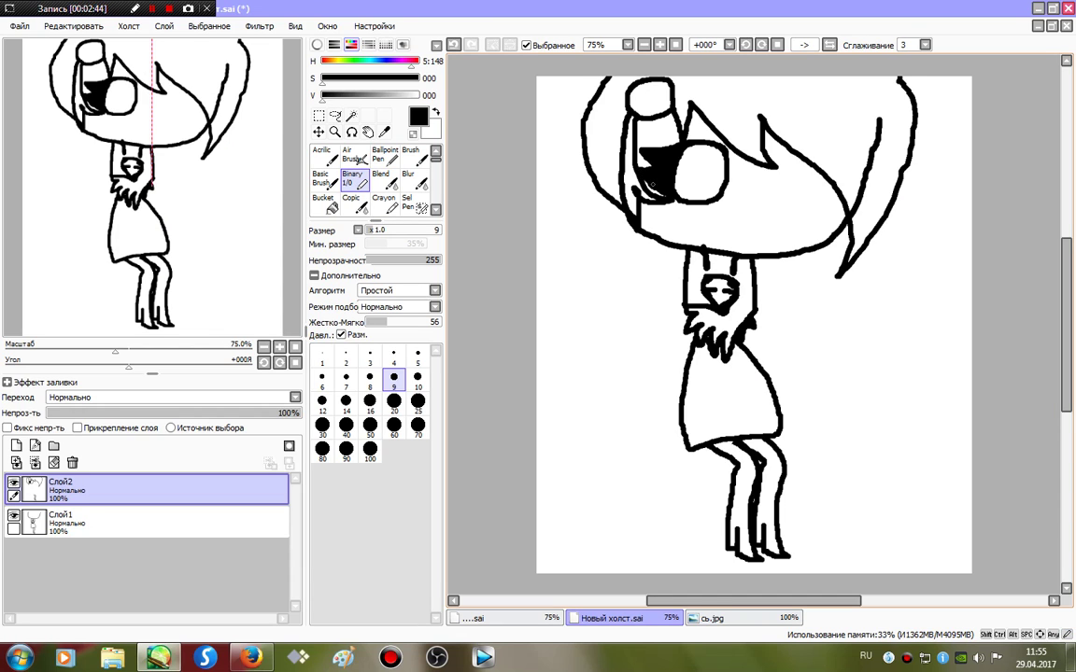
mouse_move(703, 159)
left_mouse_down()
mouse_move(700, 198)
mouse_move(702, 160)
left_mouse_up()
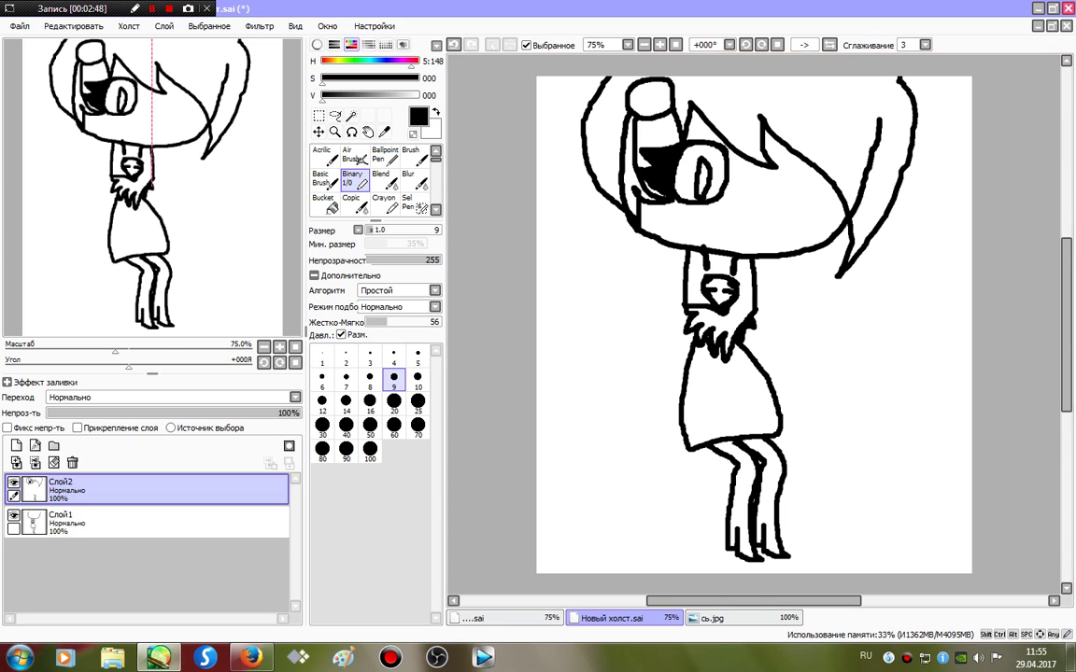
left_click(417, 427)
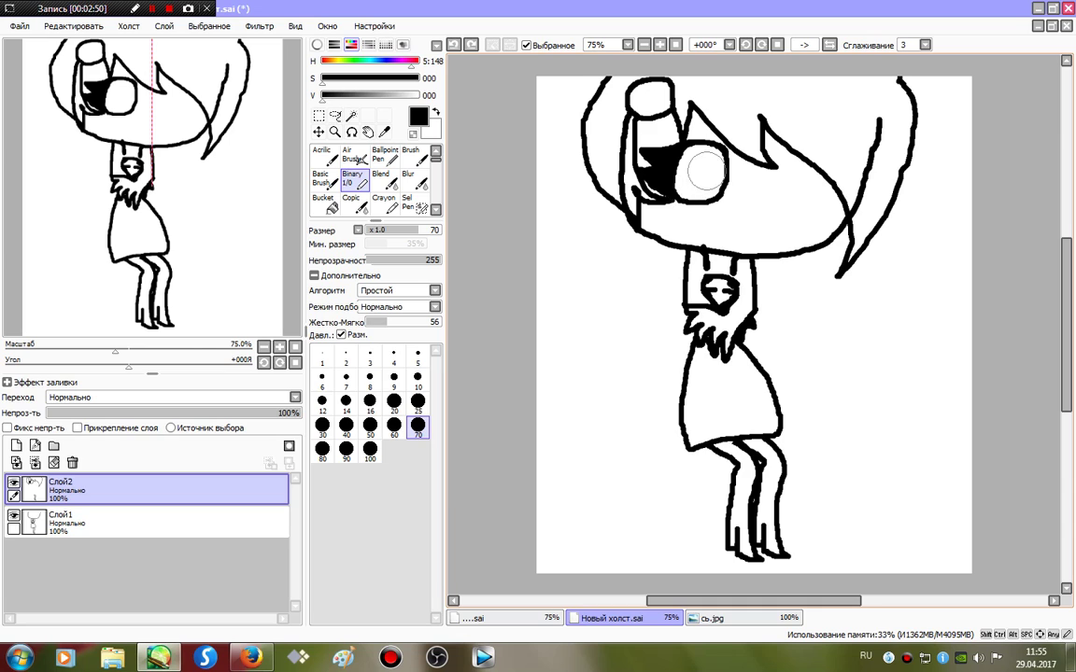
left_click_drag(707, 169, 707, 171)
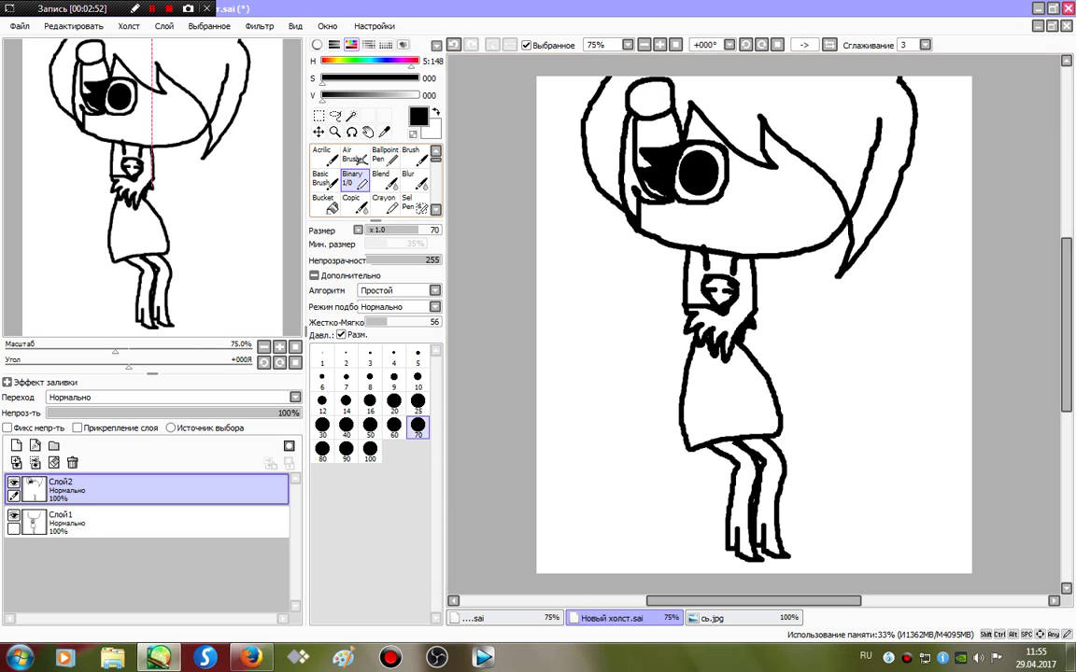
left_click(417, 357)
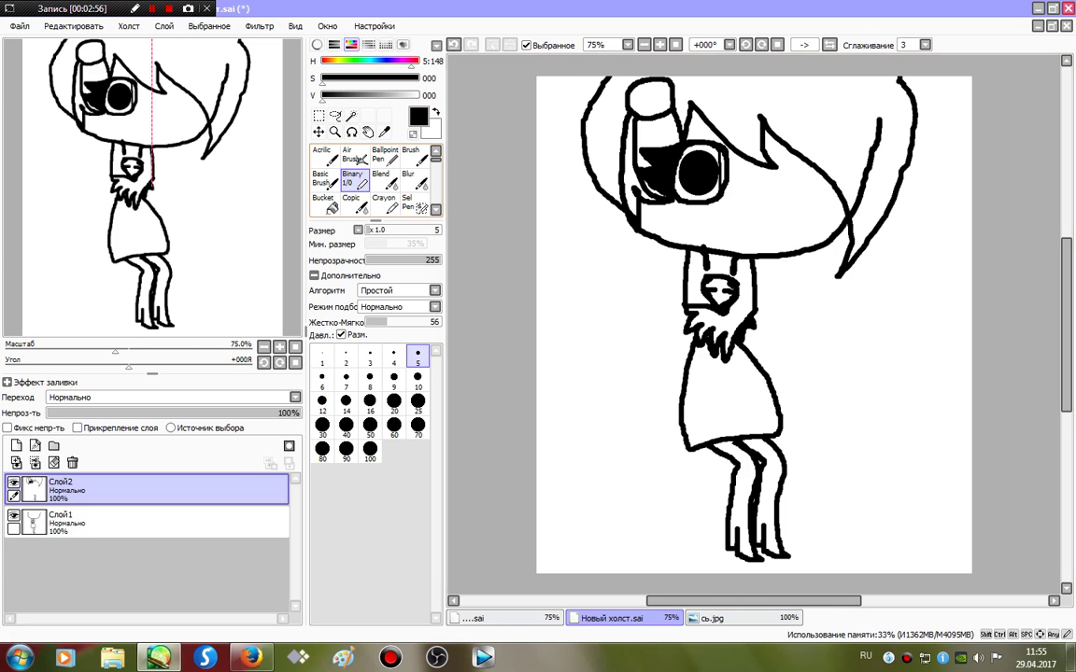
left_click(334, 115)
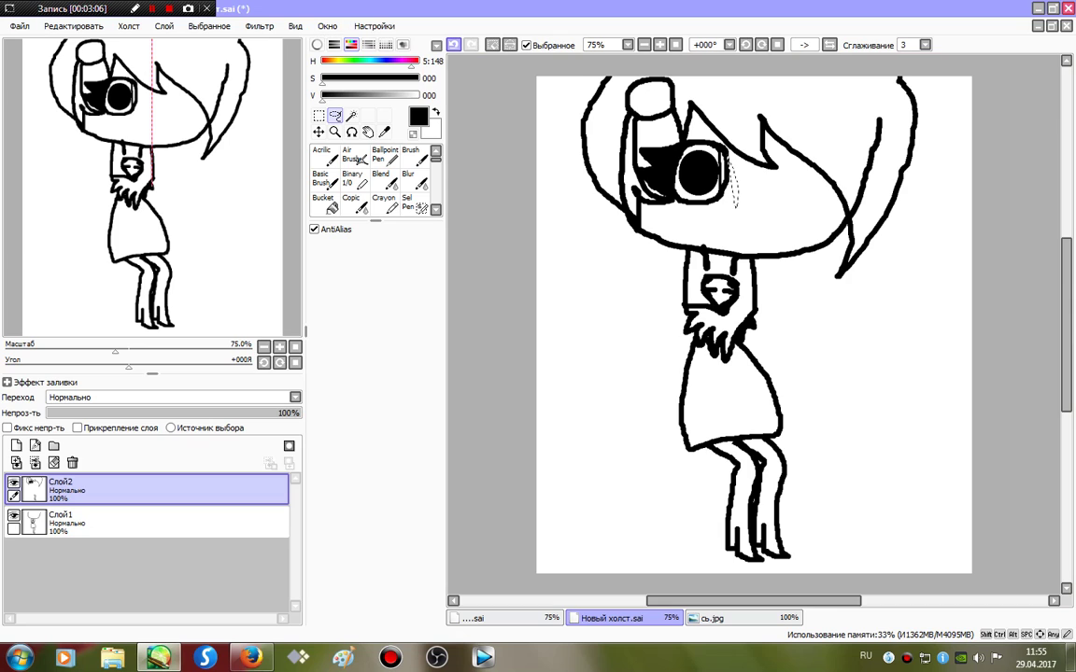
key("ctrl+z")
key("ctrl+z")
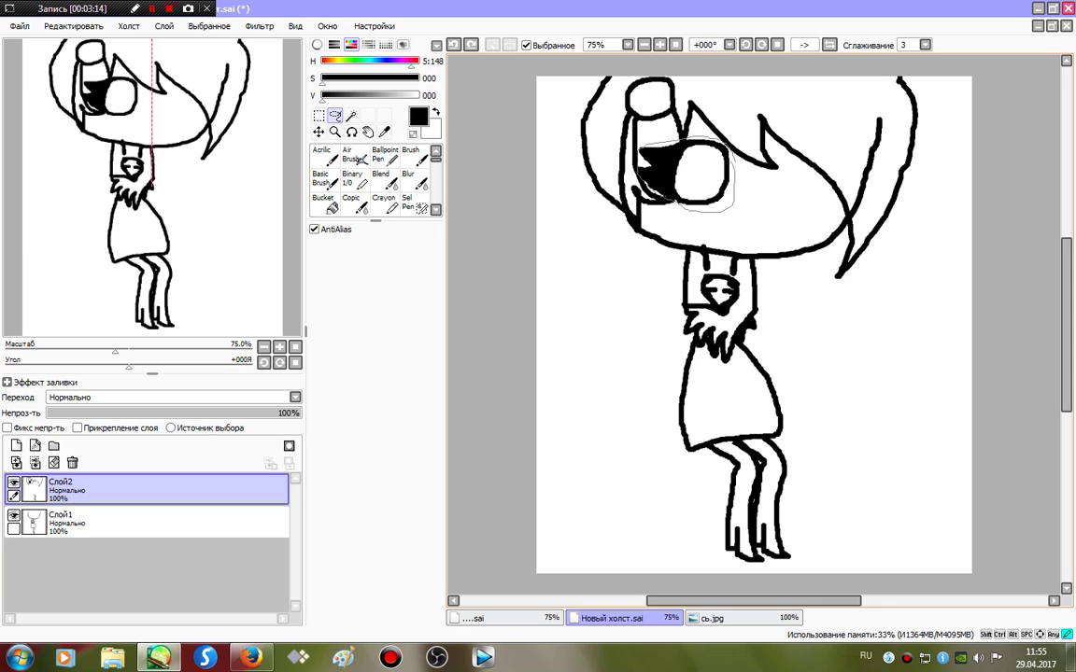
Copy the lasso-selected left eye with its lashes and paste it onto a new layer
left_click(73, 25)
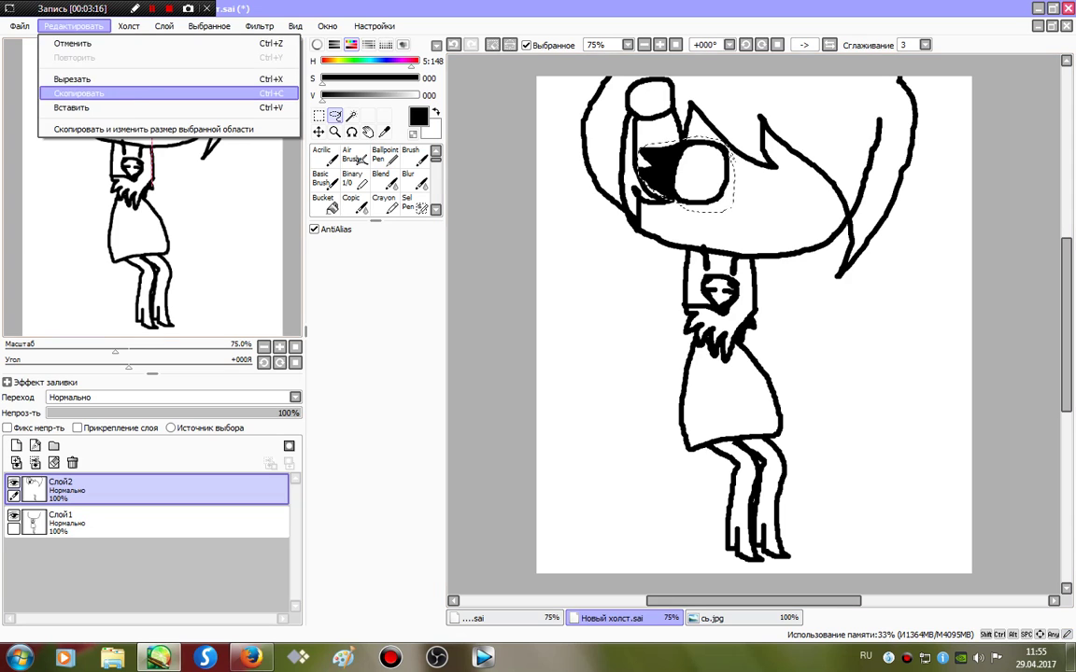
left_click(79, 94)
left_click(73, 25)
left_click(71, 108)
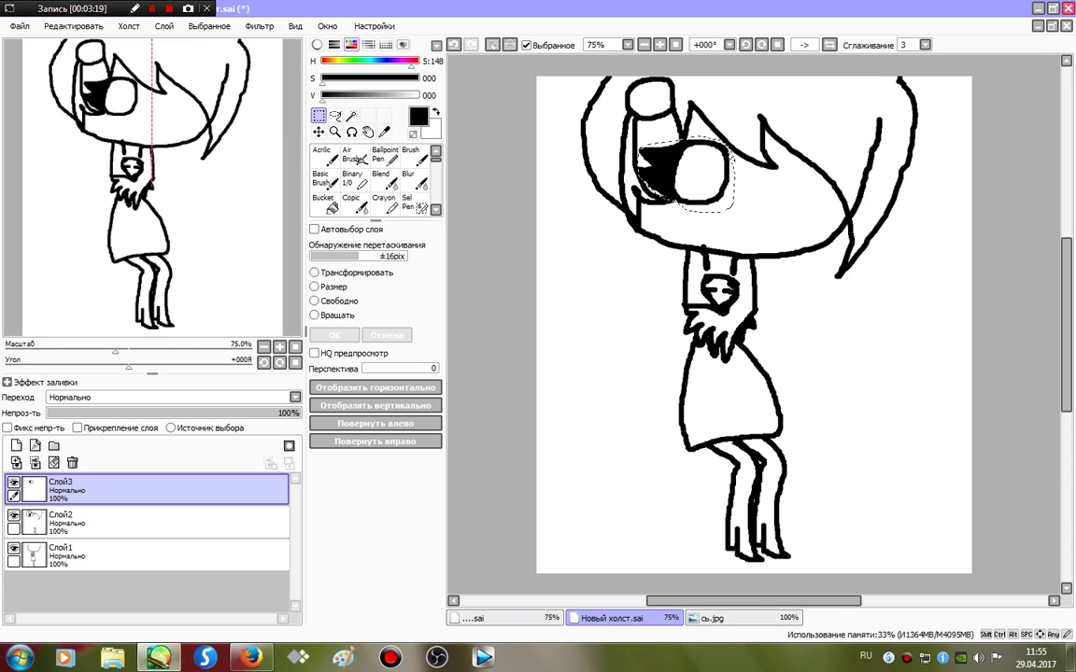
Flip the copied eye horizontally, move it to the right side of the face, and clear the selection
left_click(375, 387)
left_click(319, 132)
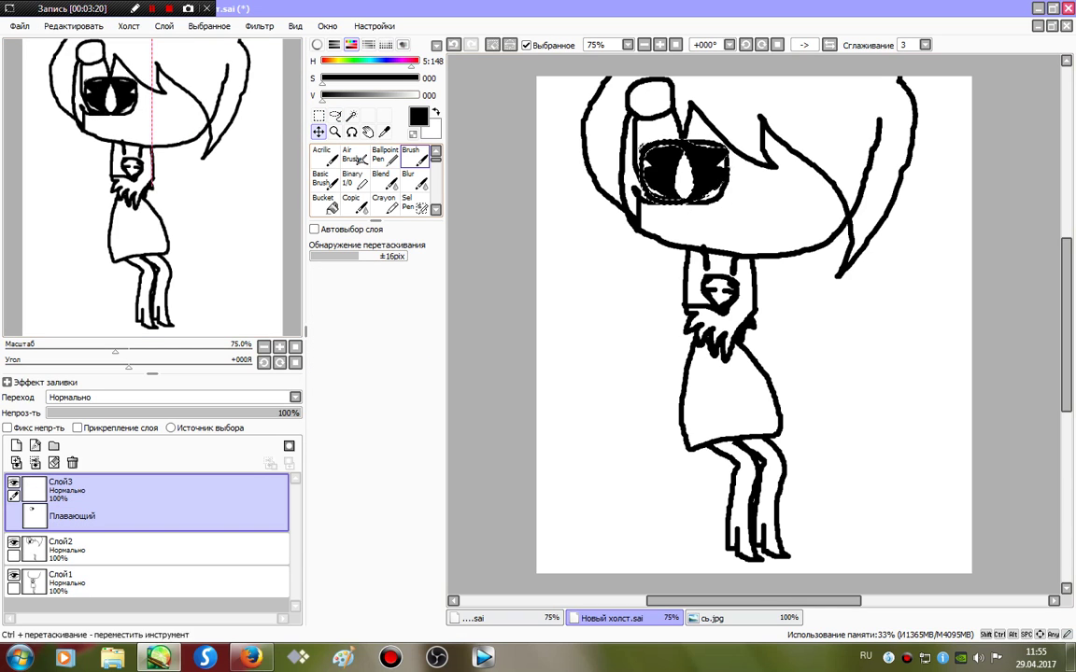
left_click_drag(684, 173, 799, 181)
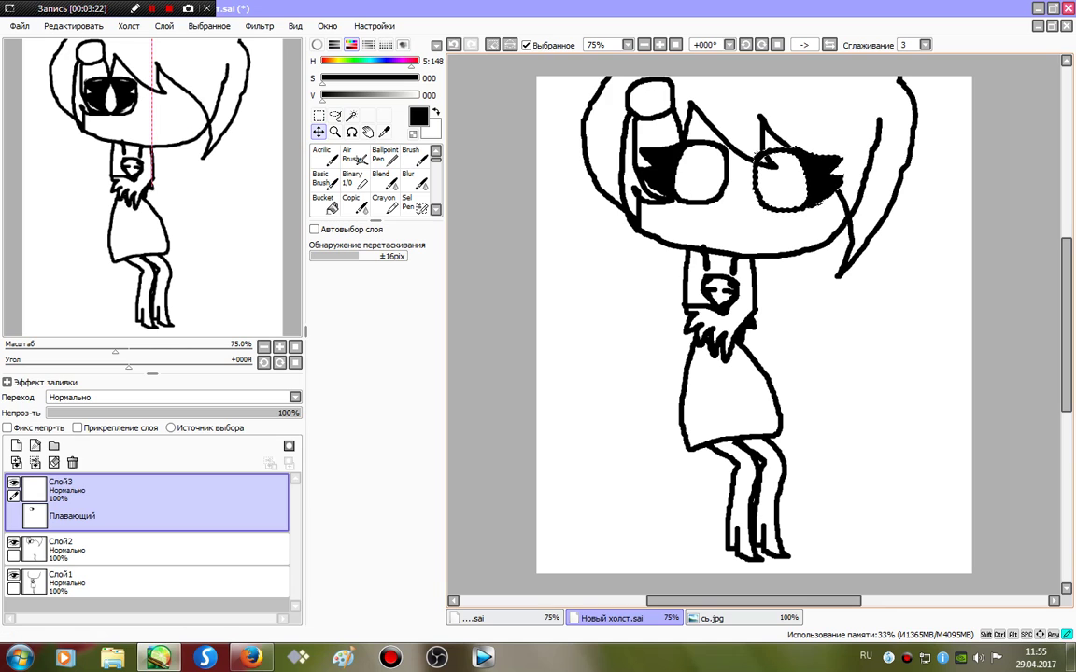
left_click(495, 45)
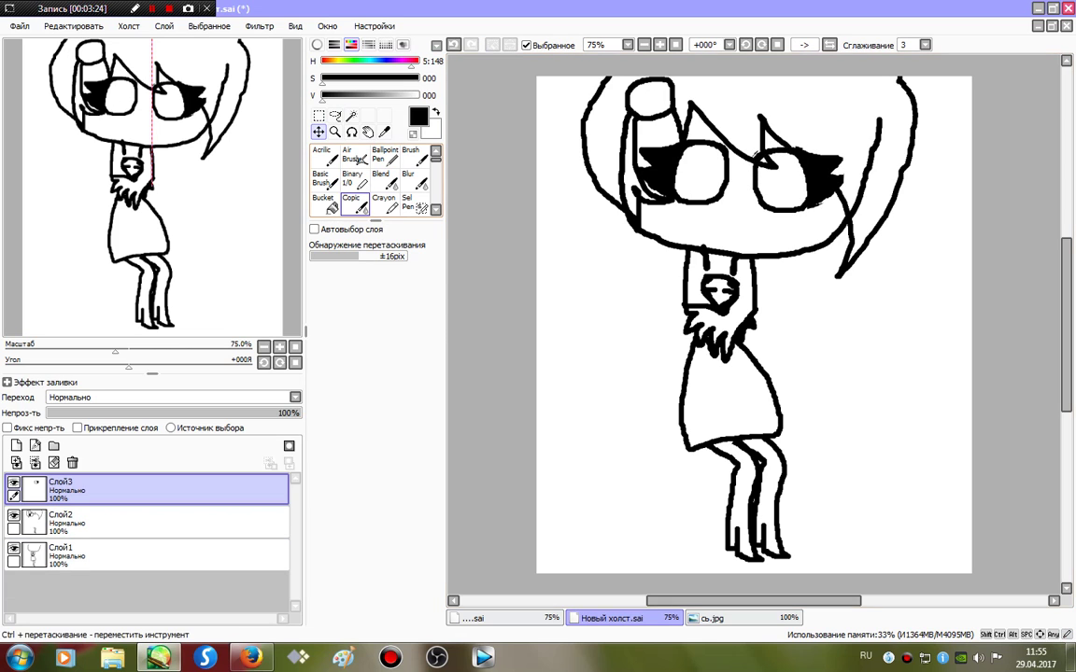
Extend the outer lashes of the right eye in black with the Binary brush at size 10
left_click(352, 177)
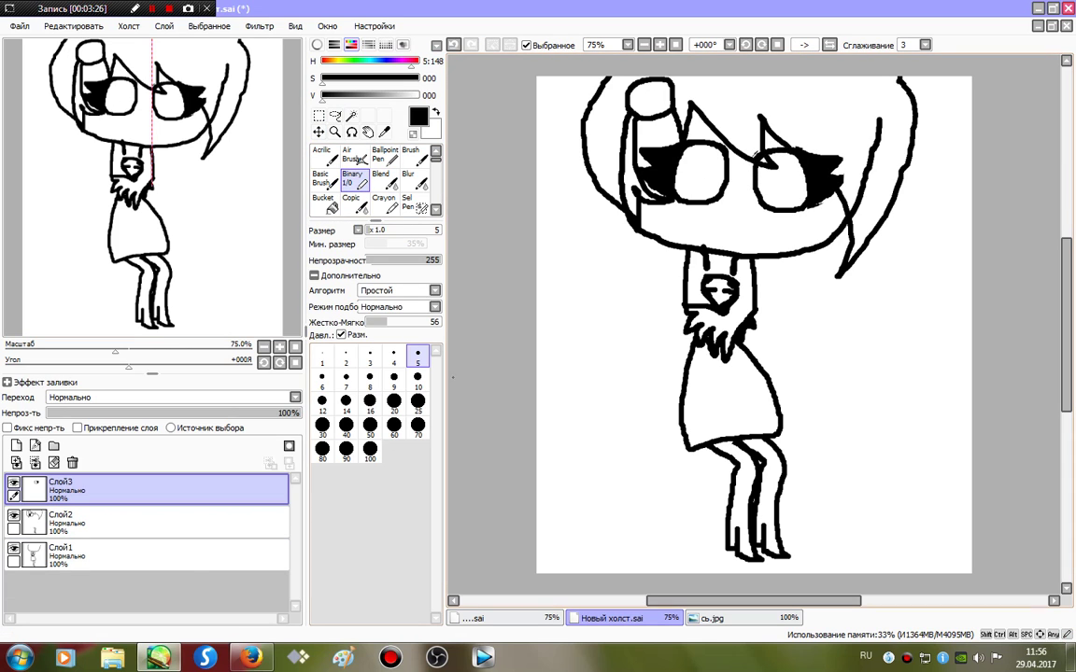
left_click(418, 380)
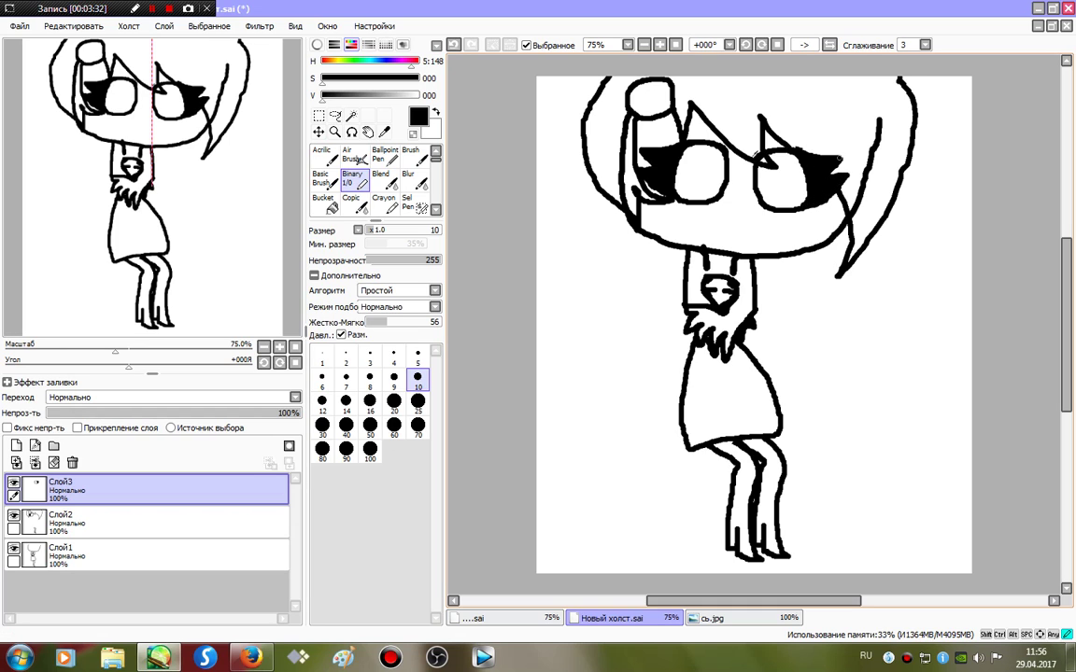
left_click_drag(839, 159, 825, 163)
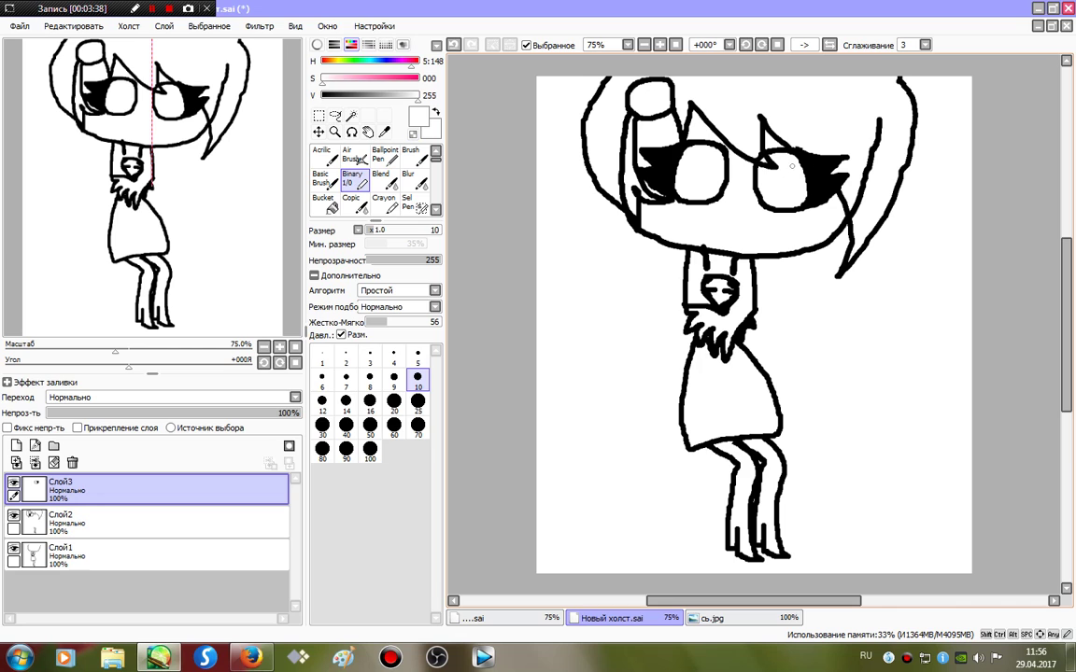
On a new layer, draw the left eye's pupil with the Binary brush at size 25 and an iris outline at size 5
left_click(417, 401)
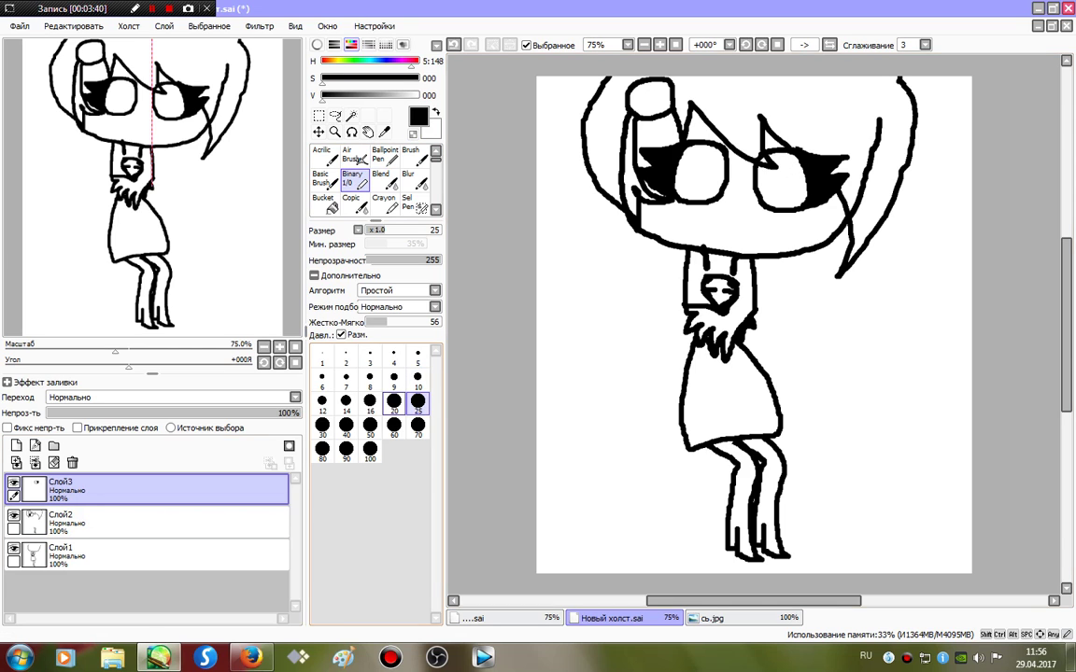
left_click(16, 445)
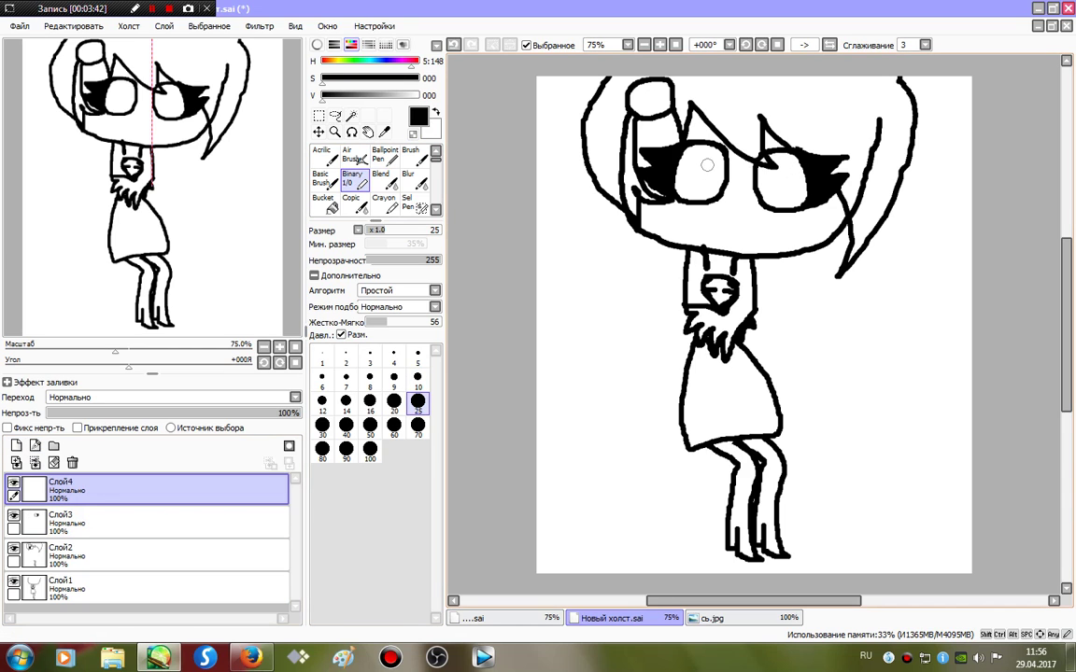
left_click_drag(708, 165, 705, 173)
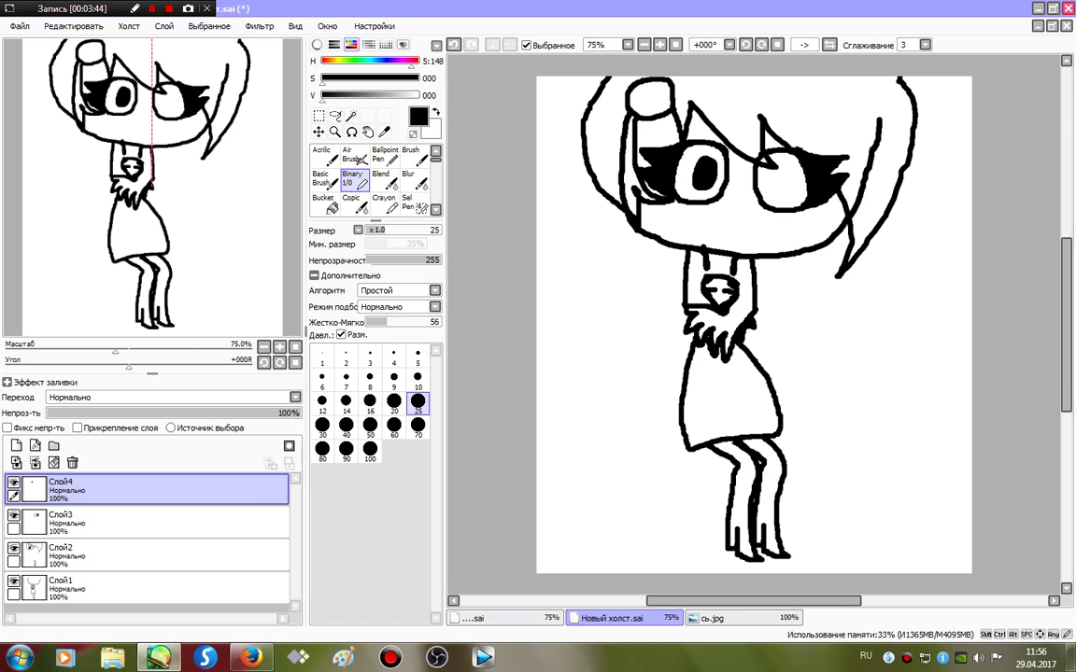
left_click(418, 357)
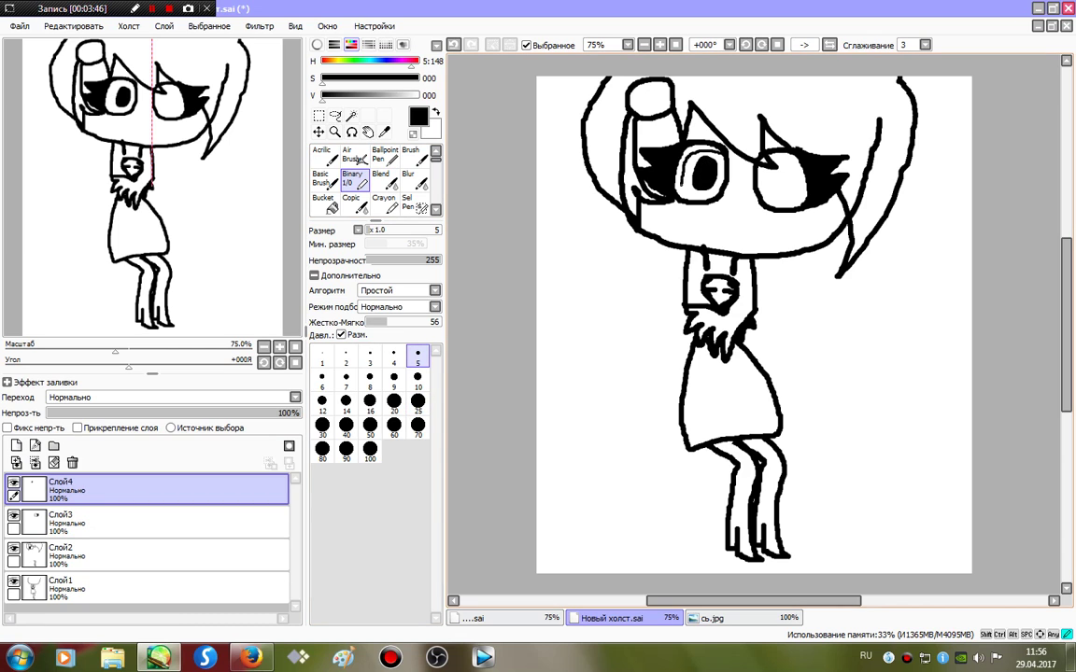
Select the left pupil and iris with a rectangle, and copy and paste them onto a new layer
key("ctrl+t")
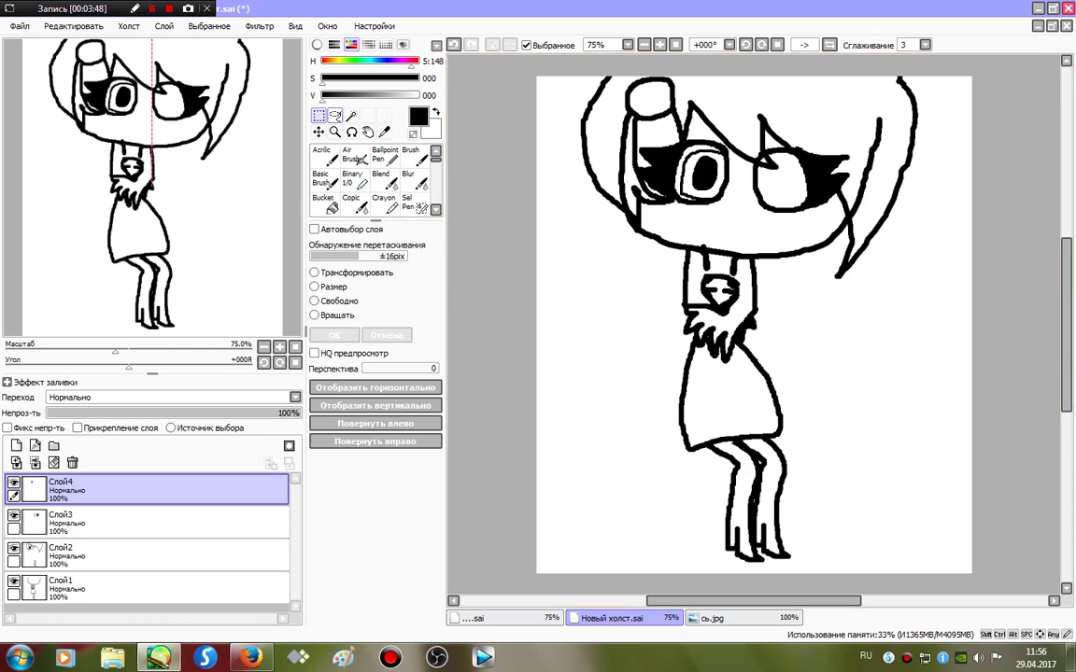
left_click_drag(666, 140, 743, 227)
left_click(74, 26)
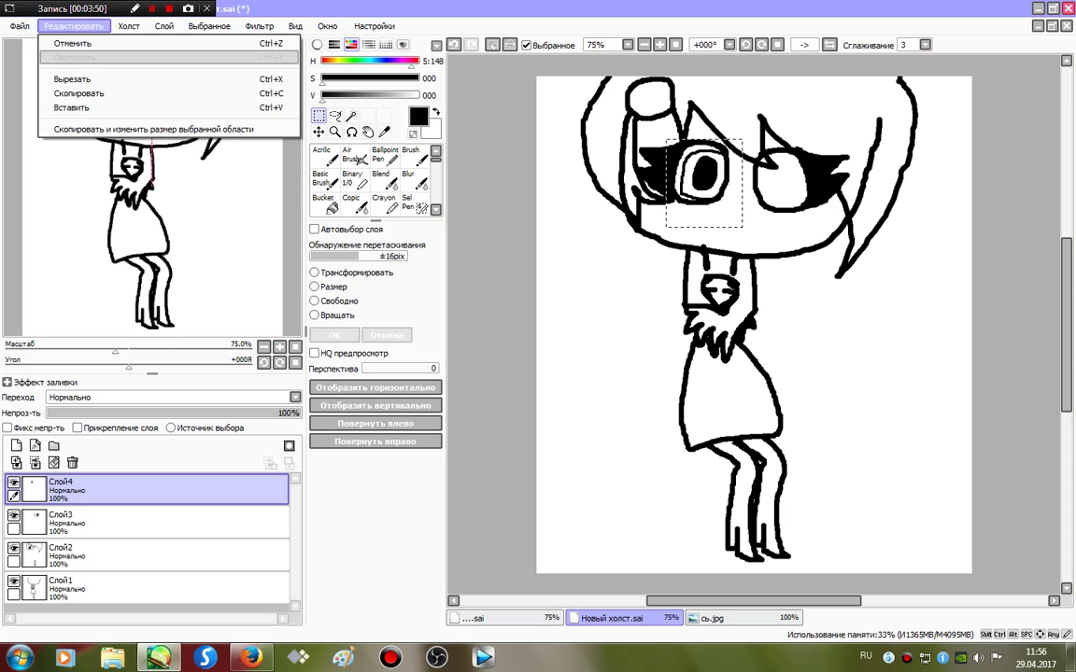
left_click(78, 93)
left_click(74, 26)
left_click(72, 108)
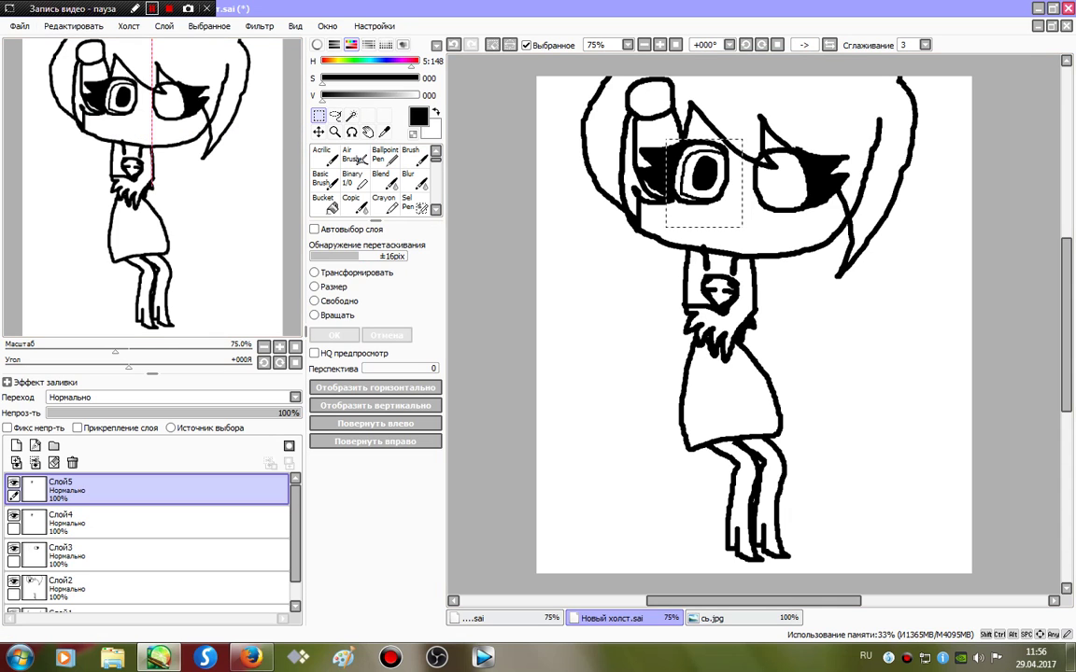
Flip the copied pupil and iris horizontally, move them into the right eye, and clear the selection
left_click(152, 9)
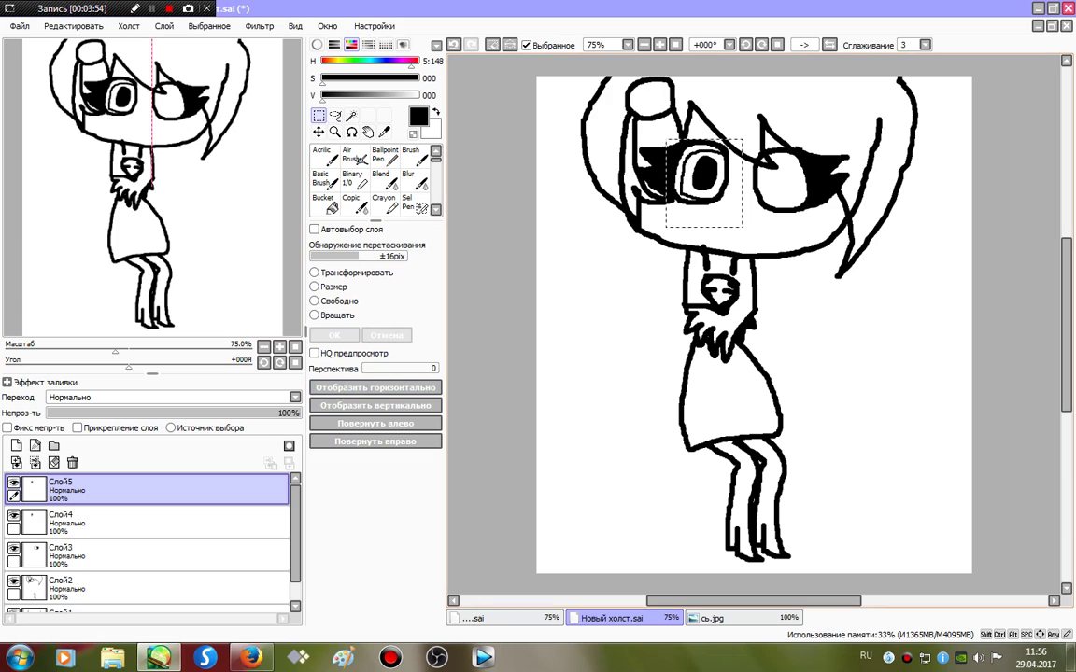
left_click(375, 387)
left_click(335, 133)
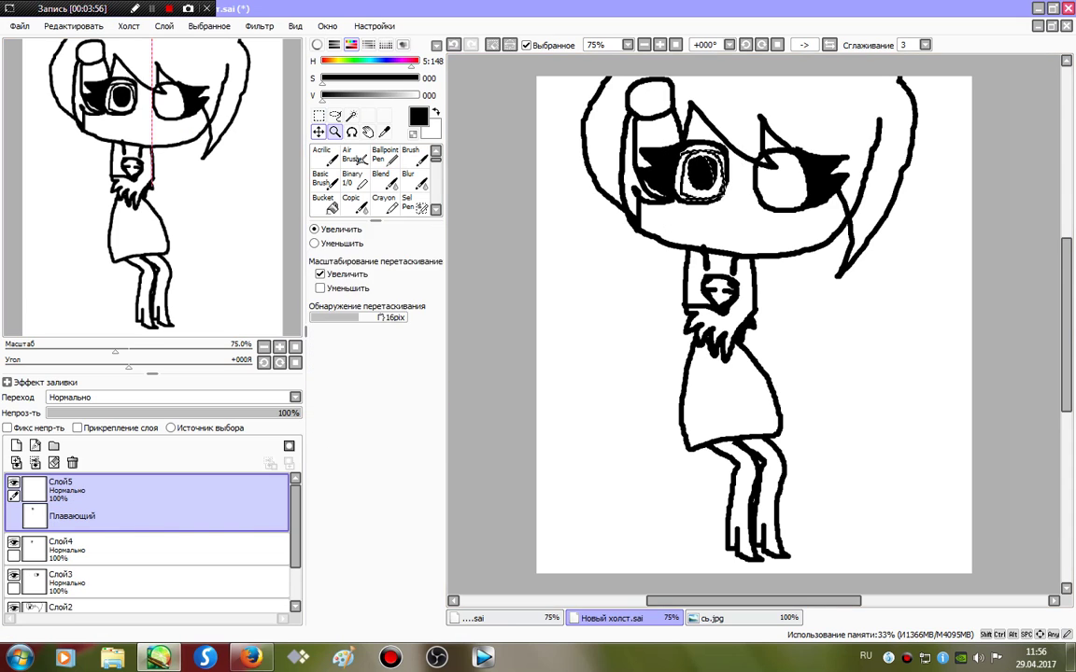
left_click(319, 133)
left_click_drag(703, 176, 780, 180)
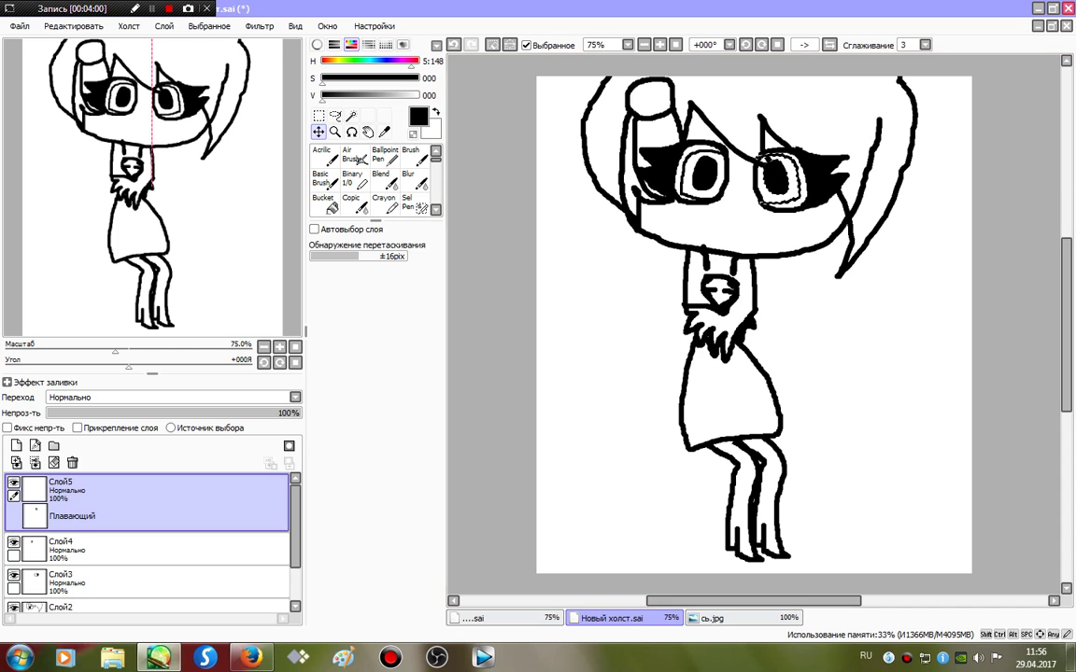
key("ctrl+d")
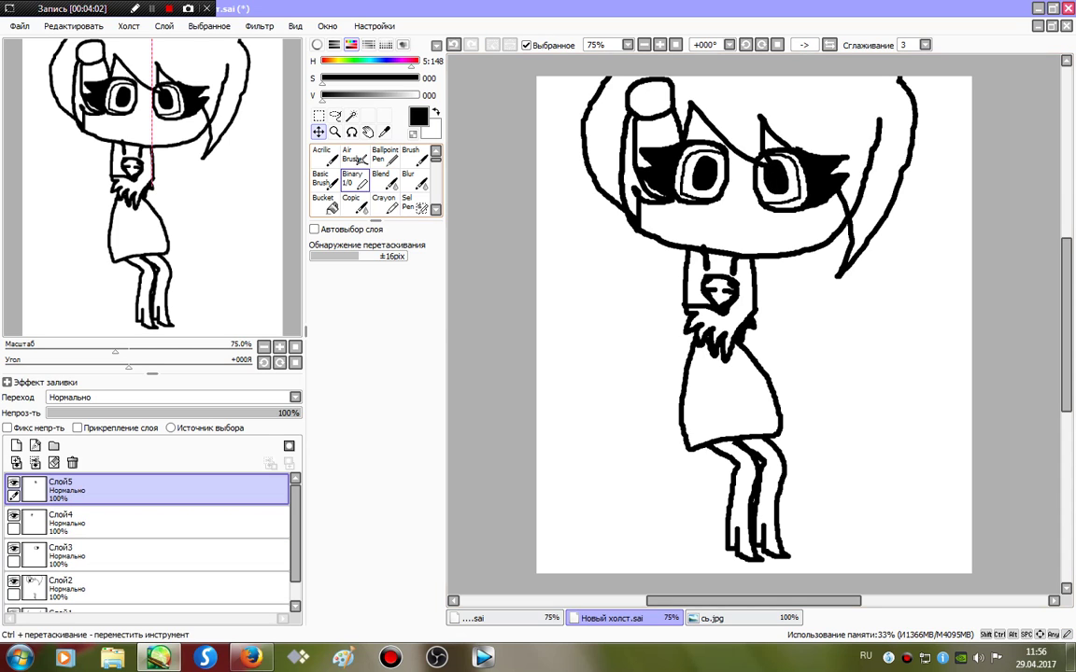
Merge all layers down into Слой1 and draw a small nose and smiling mouth with the Binary brush at size 5
left_click(354, 181)
key("ctrl+e")
key("ctrl+e")
key("ctrl+e")
key("ctrl+e")
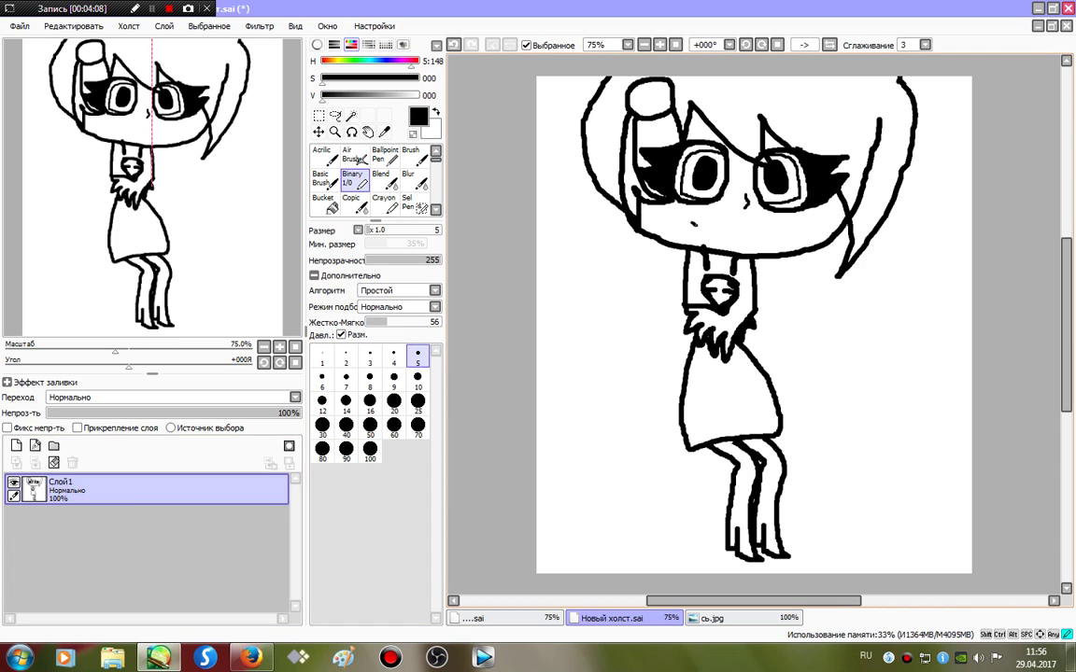
Check the сь.jpg reference, and draw eyelid lines above the eyes and outlined blush marks on both cheeks at brush size 10
left_click(418, 380)
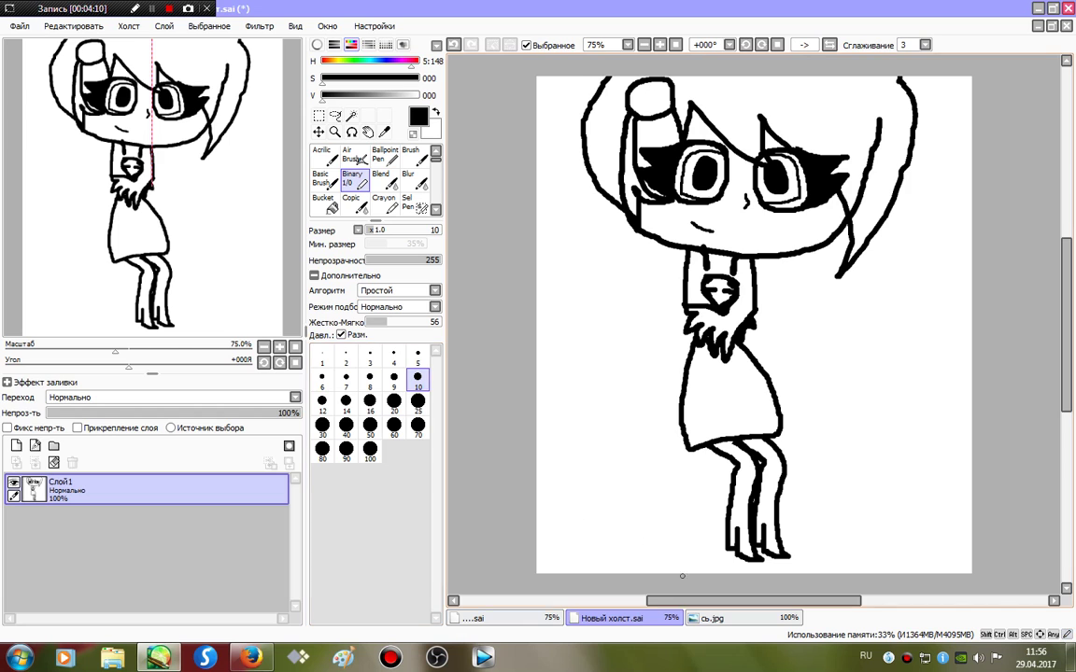
left_click(738, 618)
left_click(623, 618)
mouse_move(664, 228)
left_mouse_down()
mouse_move(663, 213)
mouse_move(644, 212)
mouse_move(671, 213)
mouse_move(657, 212)
left_mouse_up()
key("ctrl+z")
mouse_move(794, 220)
left_mouse_down()
mouse_move(826, 215)
mouse_move(810, 216)
left_mouse_up()
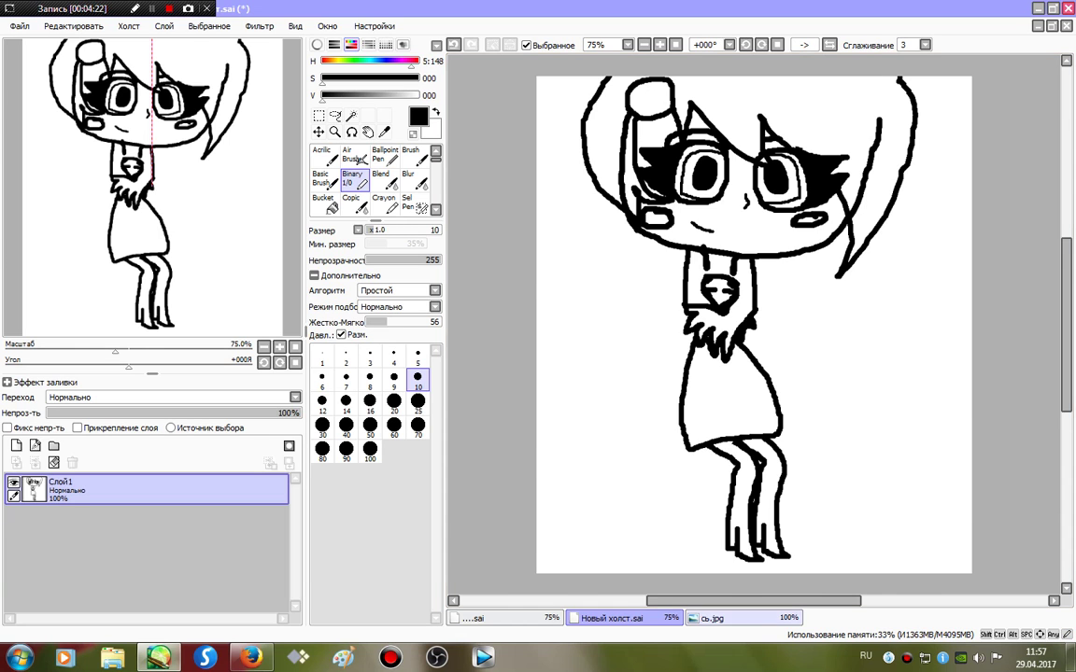
Check the shoes in сь.jpg, and draw crisscross laces on the left leg and shoe edges across both feet
left_click(719, 617)
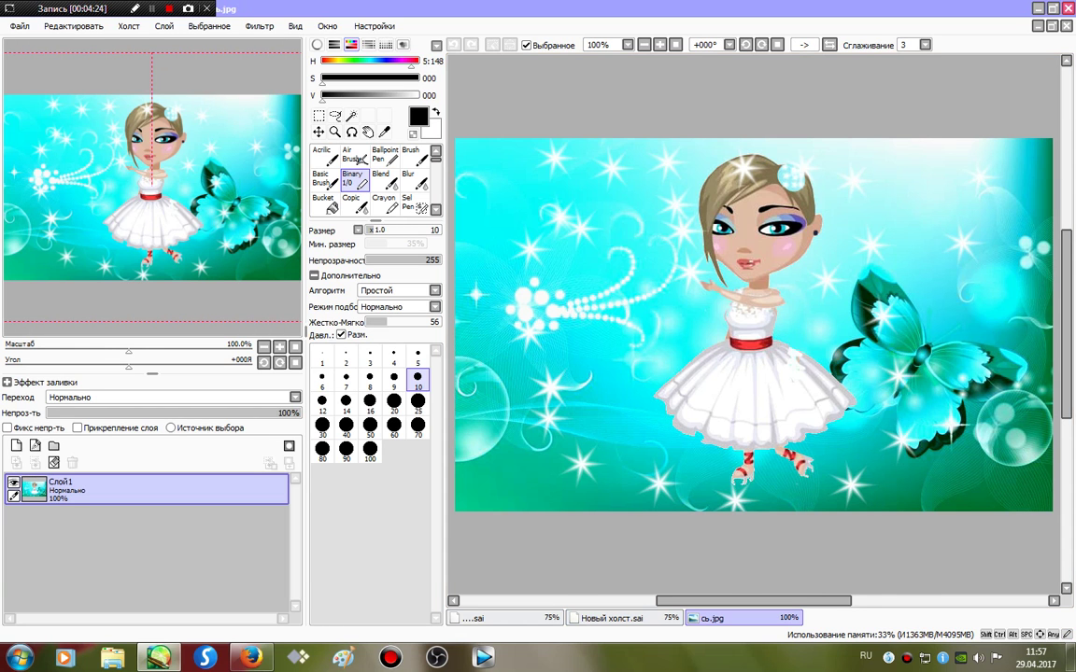
left_click(624, 618)
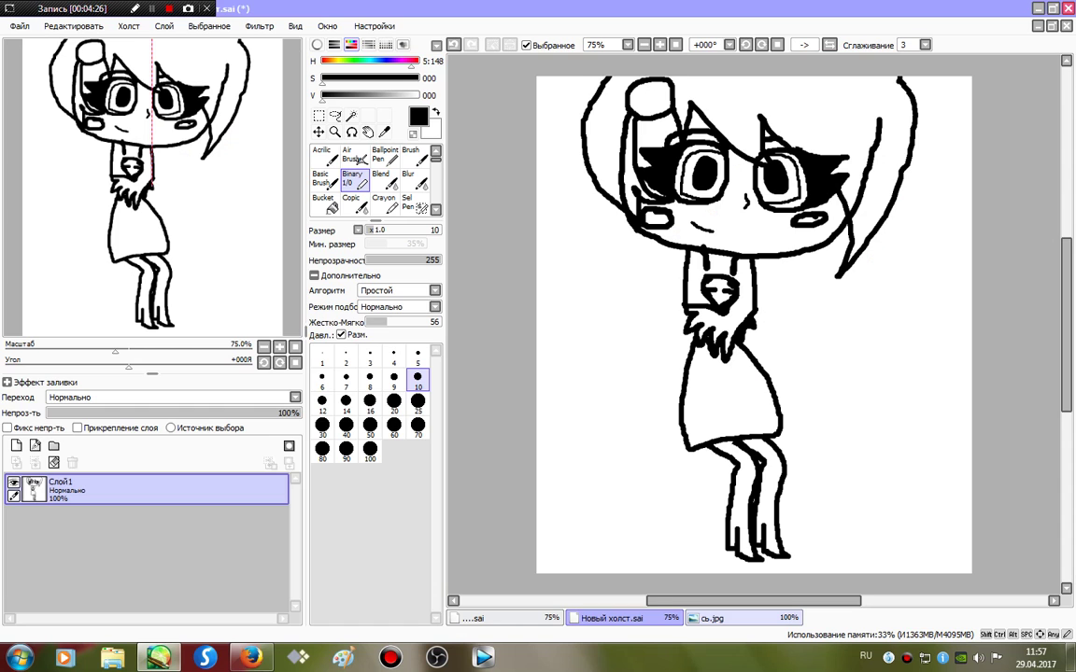
left_click(737, 618)
left_click(738, 619)
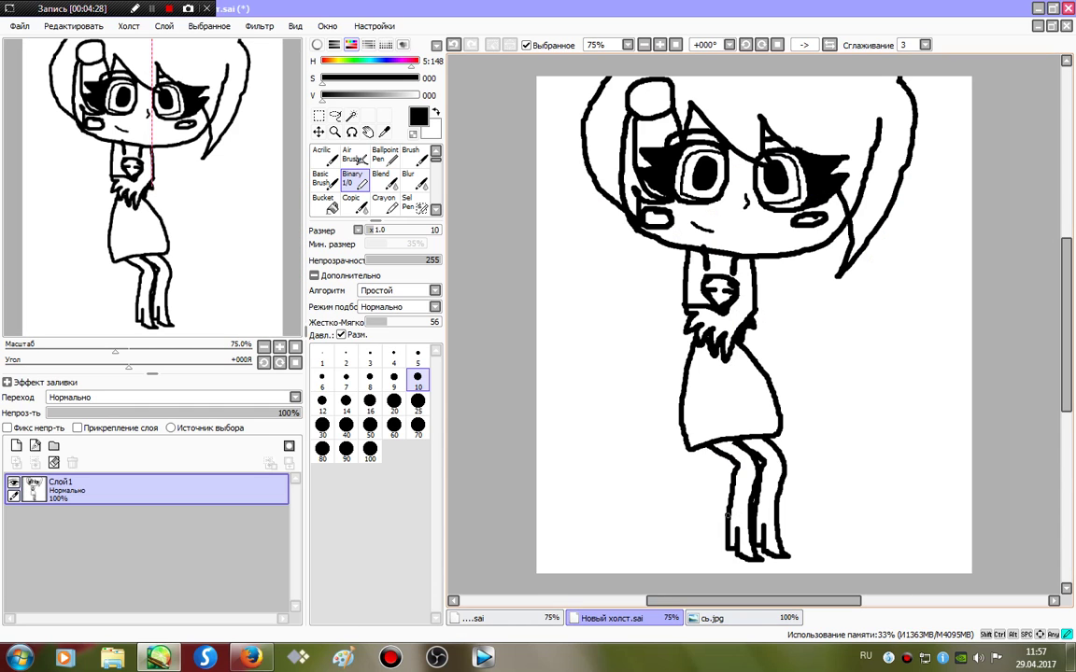
left_click_drag(756, 519, 777, 526)
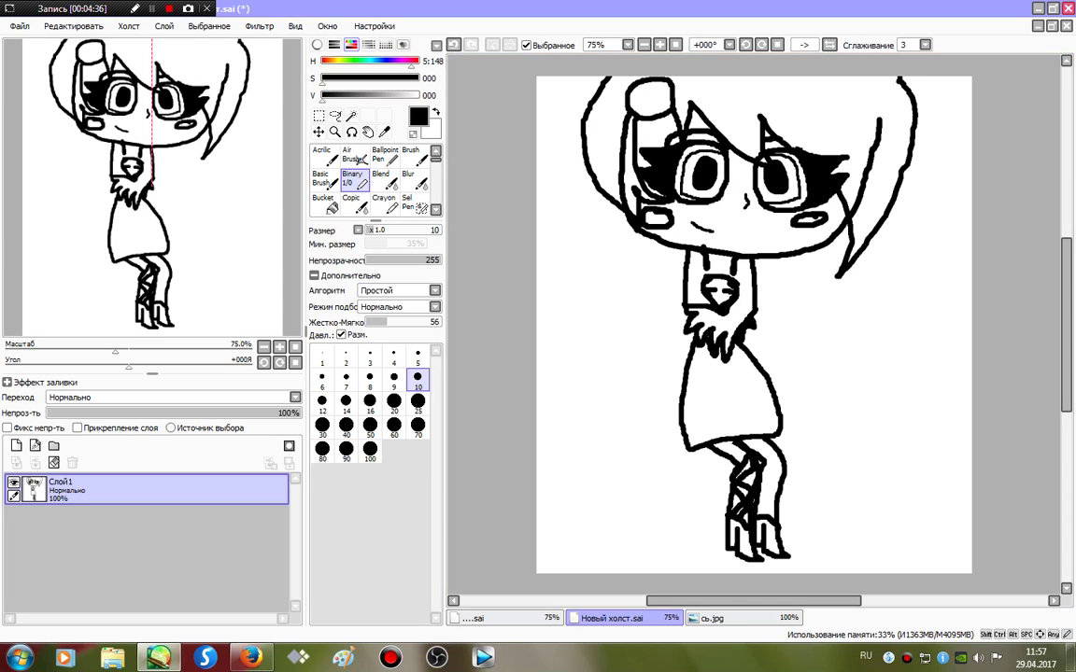
Undo the leg laces and select the skin areas of the legs, arms, chest and face with the Magic Wand
key("ctrl+z")
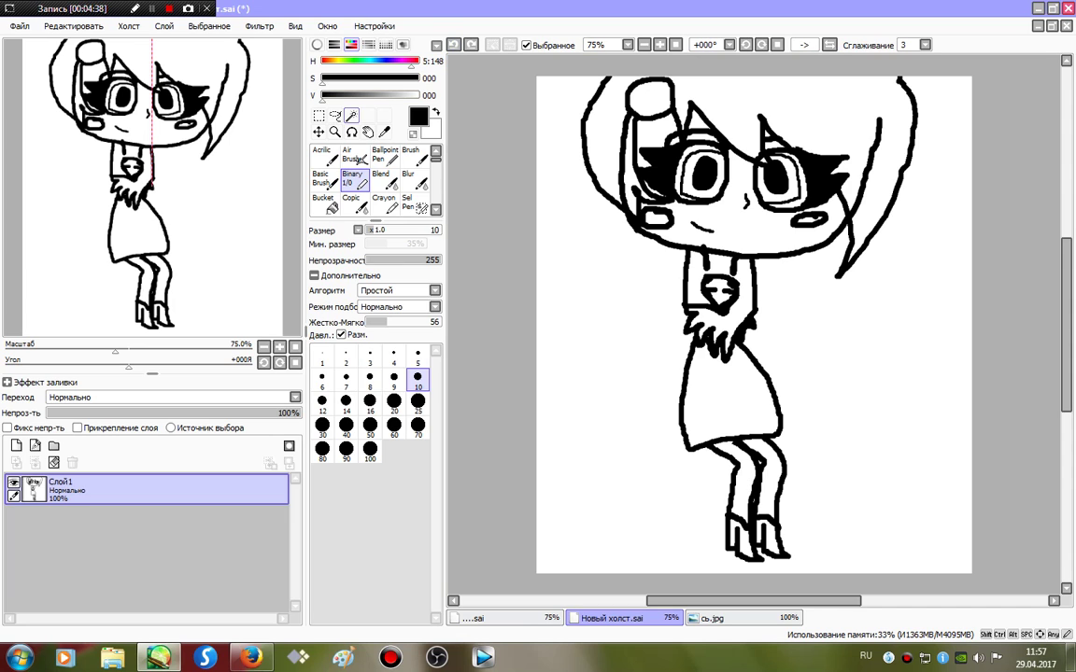
left_click(351, 115)
left_click(743, 478)
left_click(772, 476)
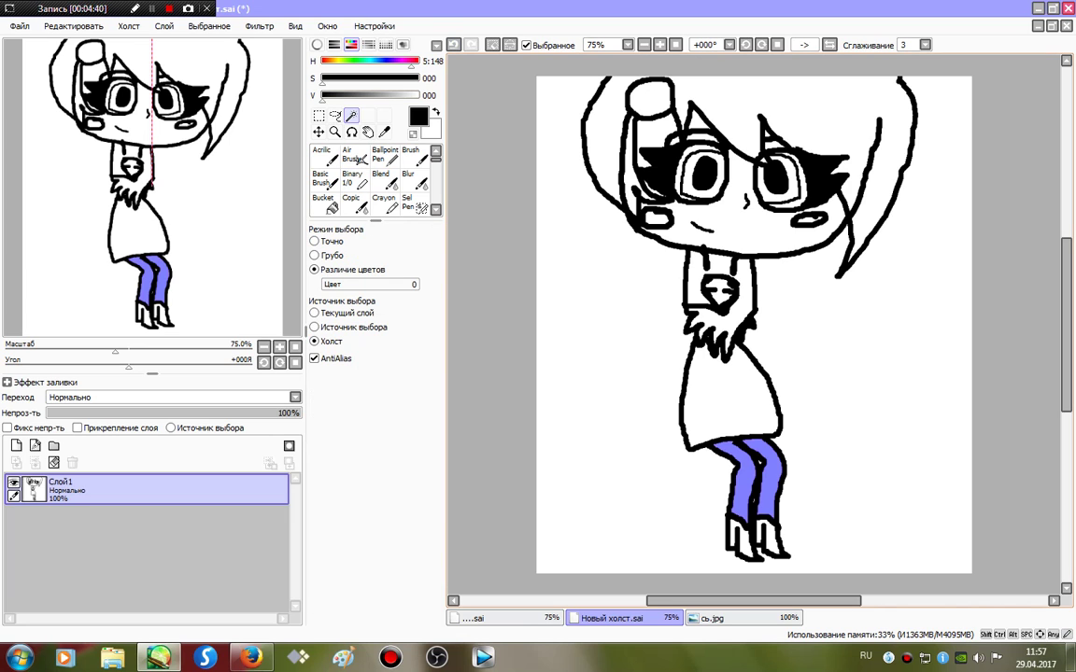
left_click(737, 318)
left_click(733, 226)
left_click(655, 136)
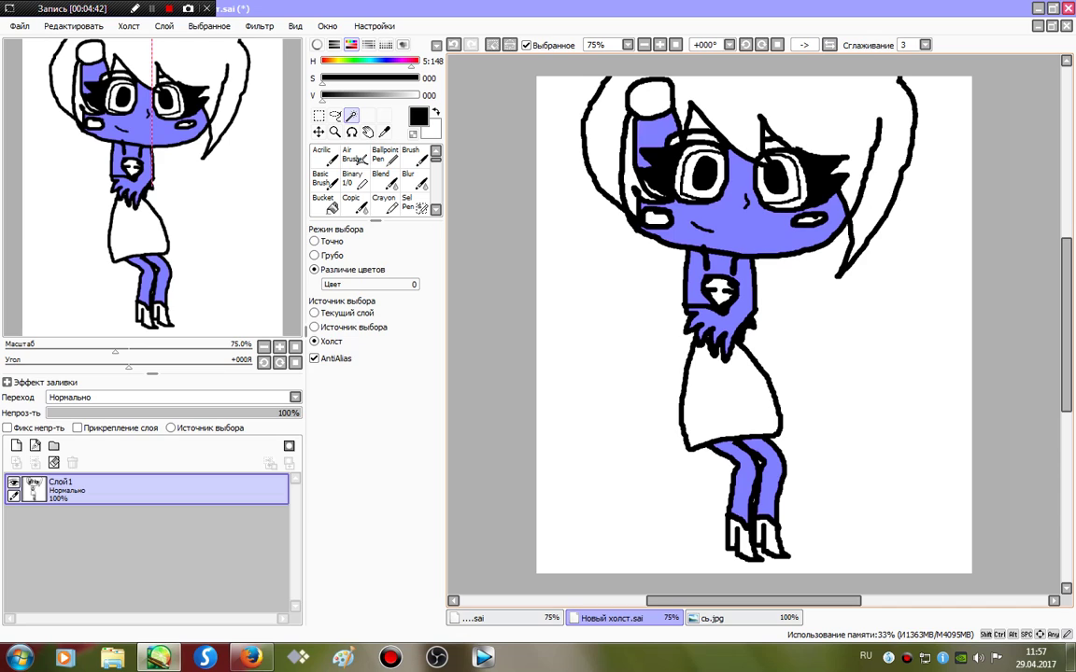
left_click(696, 123)
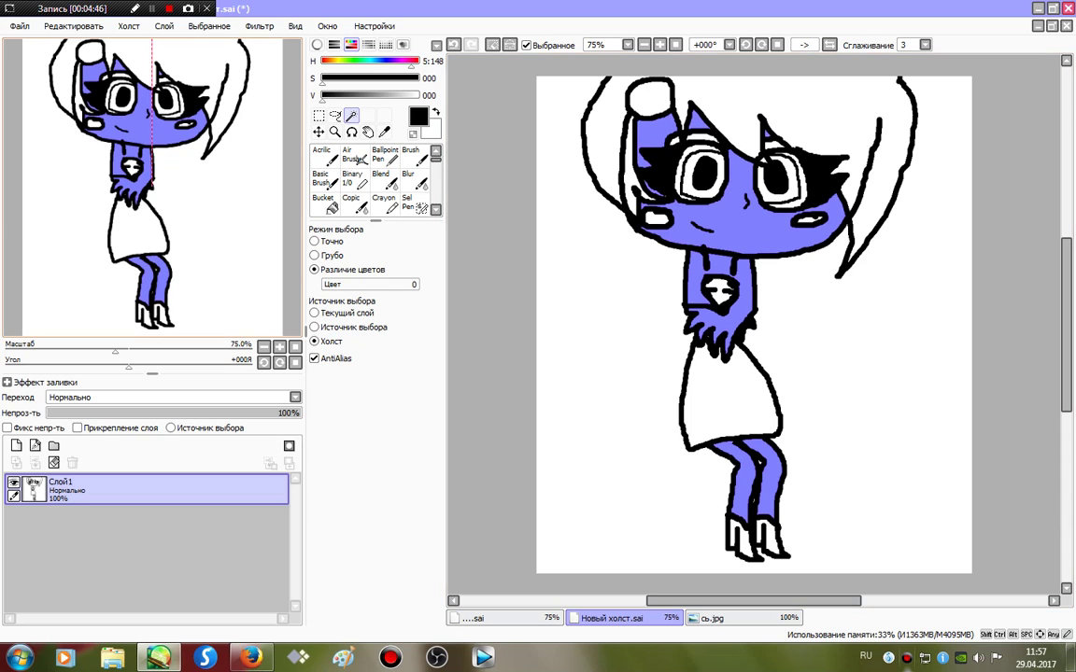
Pick the skin tone from the face in сь.jpg and paint the selected skin areas with the Binary brush at size 100
left_click(355, 181)
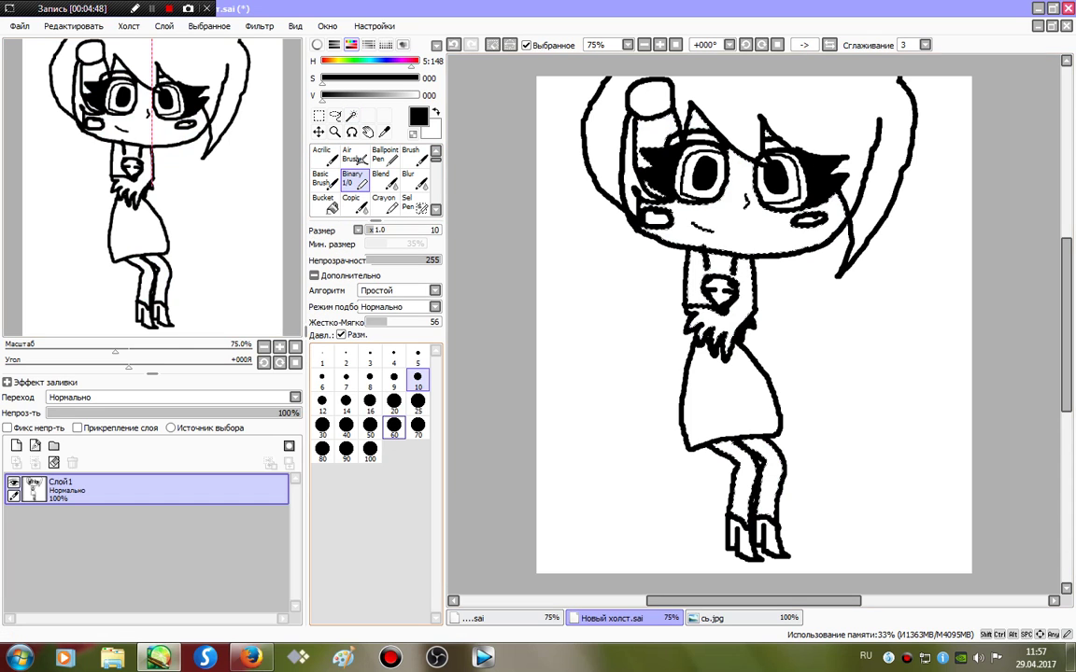
left_click(371, 452)
left_click(714, 619)
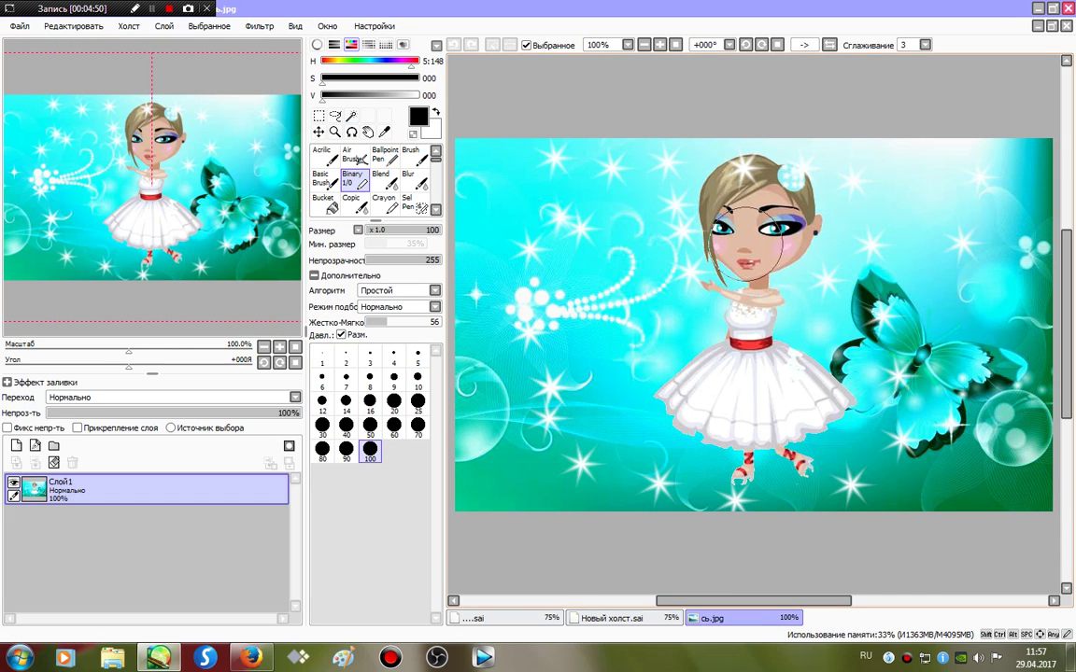
right_click(751, 240)
left_click(612, 618)
mouse_move(738, 168)
left_mouse_down()
mouse_move(547, 101)
mouse_move(924, 183)
mouse_move(597, 384)
mouse_move(481, 572)
mouse_move(576, 432)
left_mouse_up()
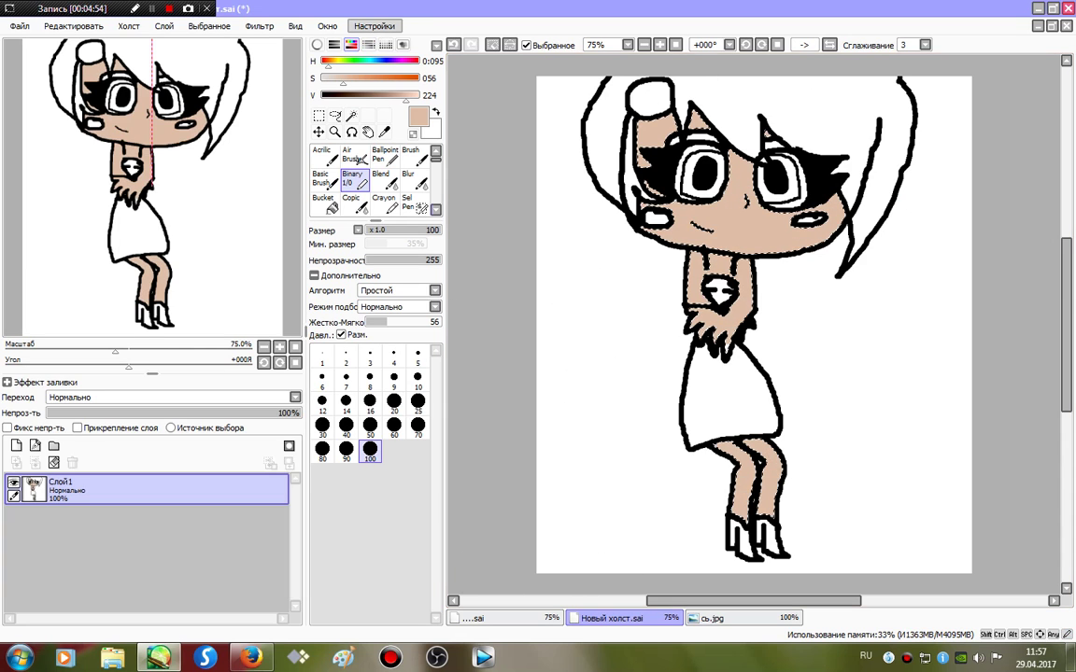
Brighten the skin colour to value 255, repaint all selected skin areas with it, and hide the selection outline
left_click(418, 96)
mouse_move(729, 168)
left_mouse_down()
mouse_move(639, 165)
mouse_move(615, 82)
mouse_move(923, 119)
mouse_move(922, 192)
mouse_move(576, 316)
left_mouse_up()
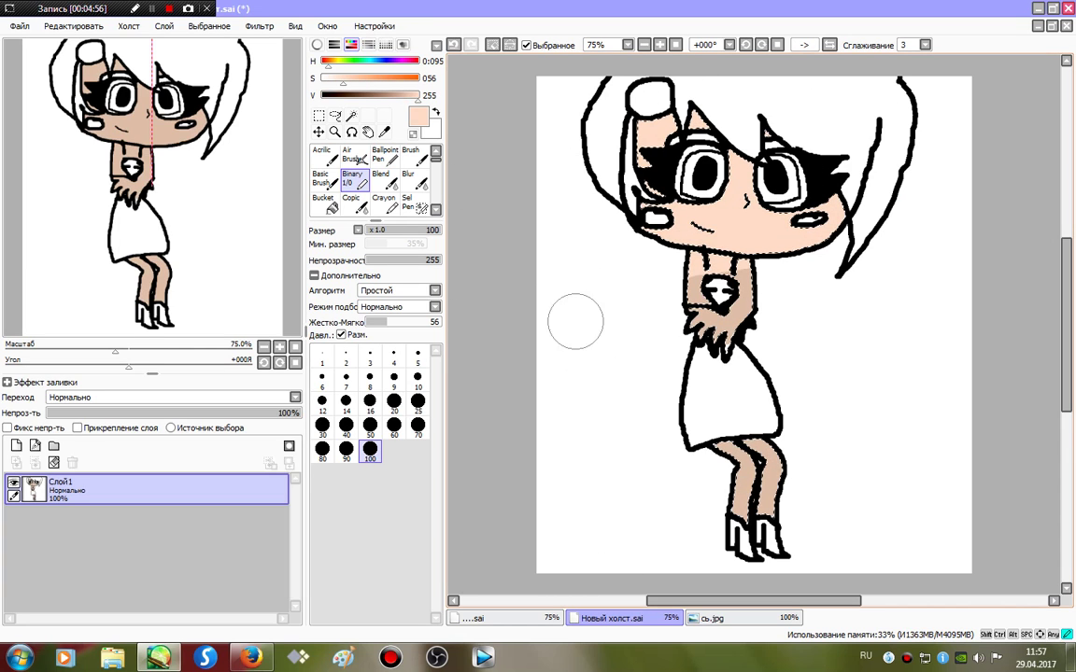
left_click_drag(663, 425, 705, 467)
key("ctrl+d")
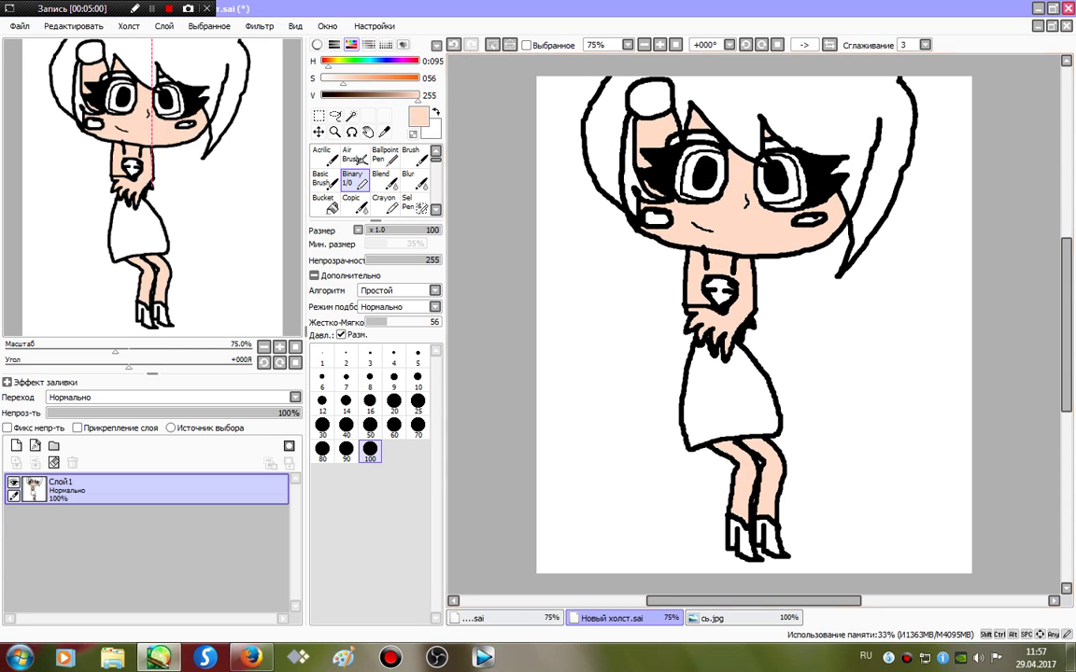
Paint orange shading at saturation 255 and brush size 25 on the raised arm, upper face, hands and lower legs
left_click(417, 77)
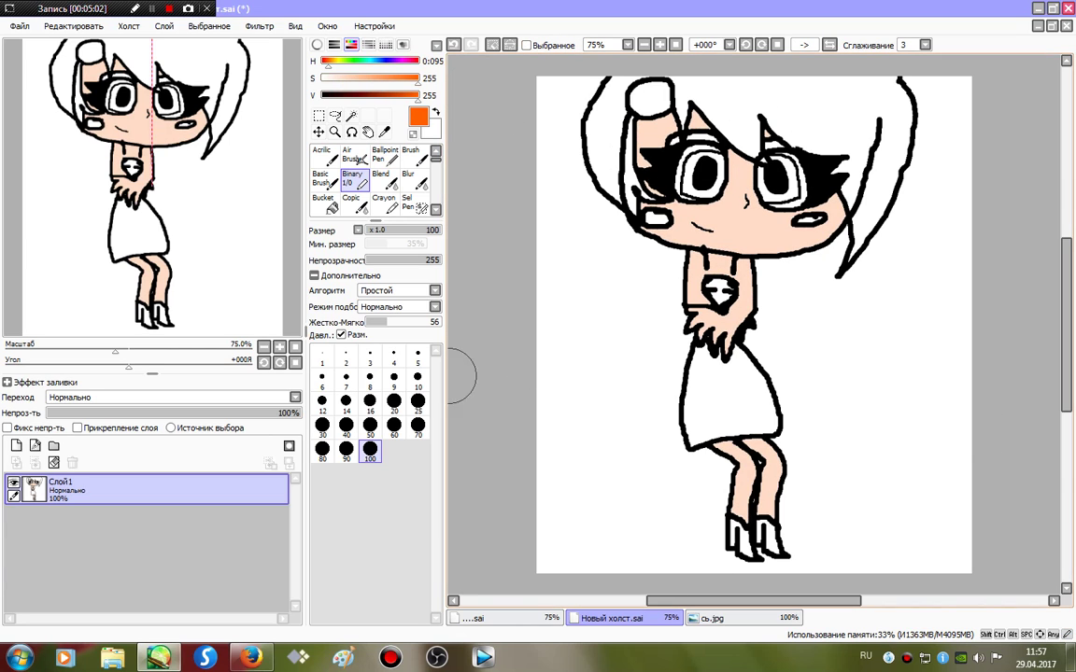
left_click(417, 401)
mouse_move(657, 198)
left_mouse_down()
mouse_move(650, 178)
mouse_move(685, 107)
mouse_move(662, 124)
mouse_move(617, 114)
left_mouse_up()
left_click_drag(769, 127, 775, 129)
mouse_move(835, 208)
left_mouse_down()
mouse_move(809, 192)
mouse_move(754, 199)
mouse_move(742, 184)
mouse_move(768, 184)
mouse_move(720, 183)
mouse_move(764, 184)
mouse_move(727, 149)
left_mouse_up()
left_click_drag(696, 322, 747, 322)
left_click_drag(693, 311, 749, 310)
left_click_drag(744, 468, 750, 468)
left_click_drag(769, 468, 747, 487)
mouse_move(766, 486)
left_mouse_down()
mouse_move(776, 485)
mouse_move(744, 513)
left_mouse_up()
Paint white highlights at saturation 0 on the legs, chest, lower face and raised arm
left_click(323, 79)
left_click_drag(764, 512, 772, 512)
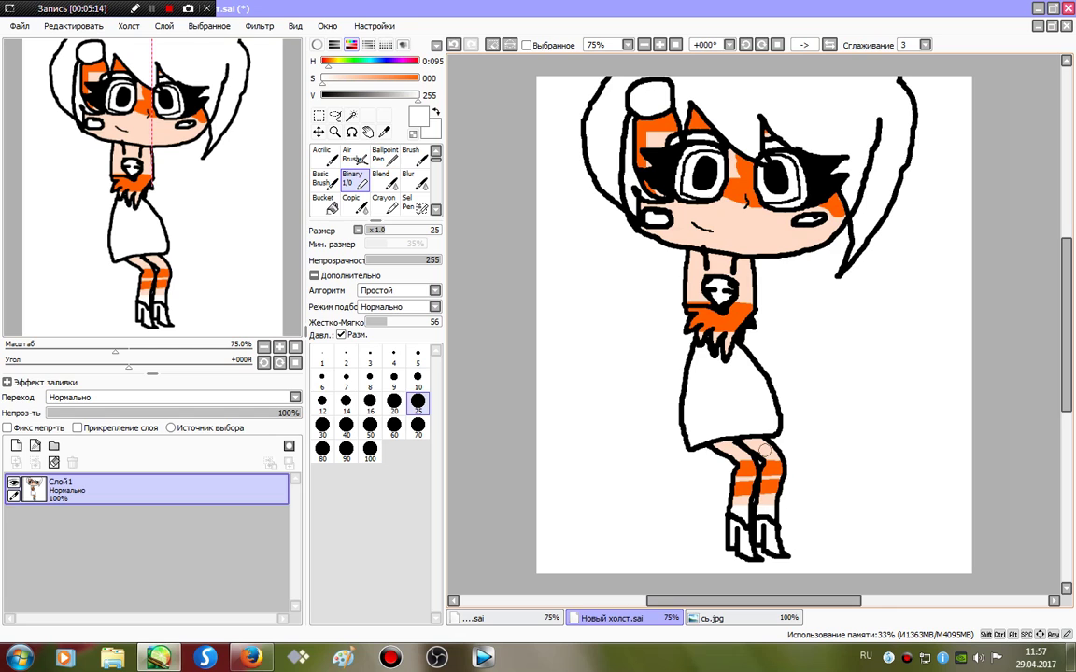
left_click_drag(765, 451, 774, 451)
left_click_drag(740, 451, 722, 449)
left_click_drag(744, 276, 694, 277)
left_click_drag(716, 231, 787, 246)
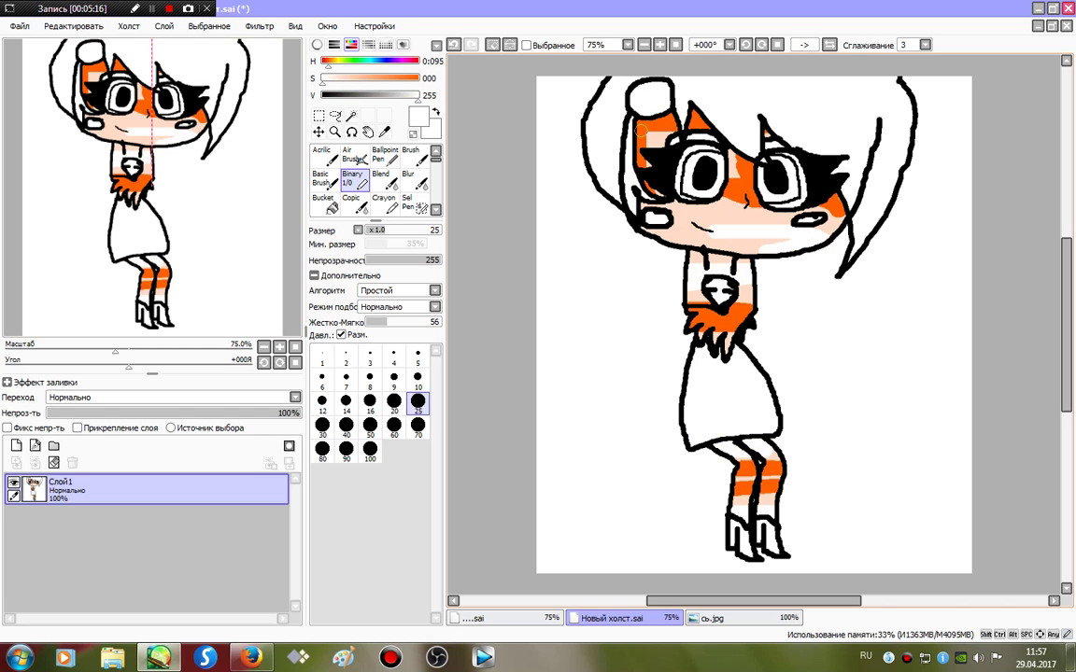
left_click_drag(638, 145, 680, 150)
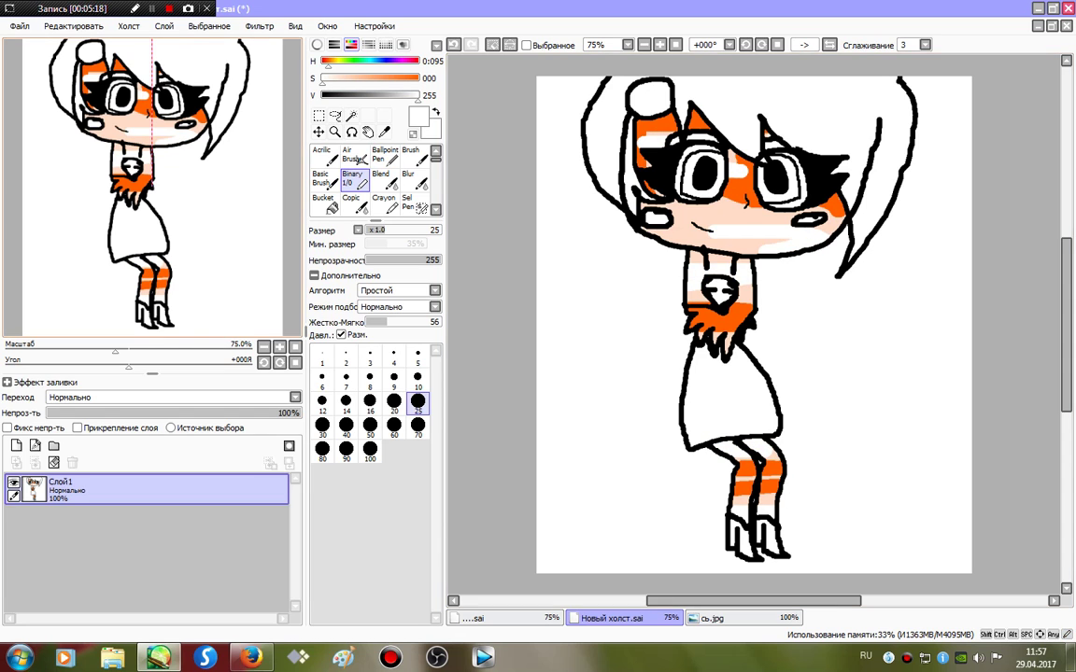
Blend the orange, skin-tone and white patches on the face, arms, chest and legs with Blur at size 50
left_click(408, 179)
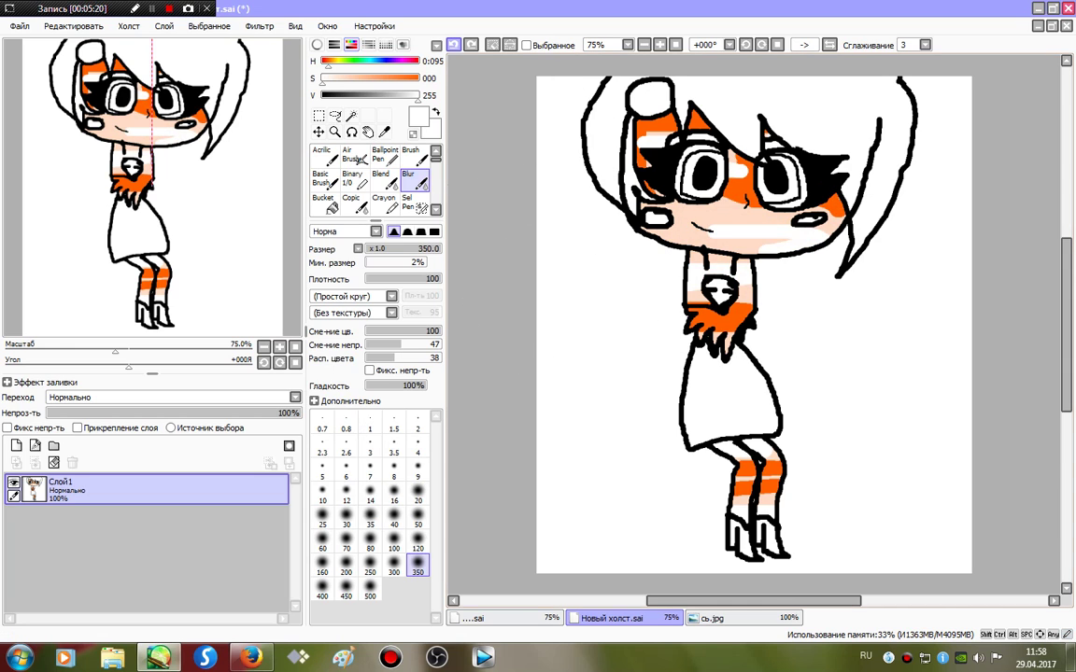
left_click(417, 518)
mouse_move(713, 233)
left_mouse_down()
mouse_move(833, 216)
mouse_move(770, 245)
left_mouse_up()
left_click_drag(744, 208, 736, 172)
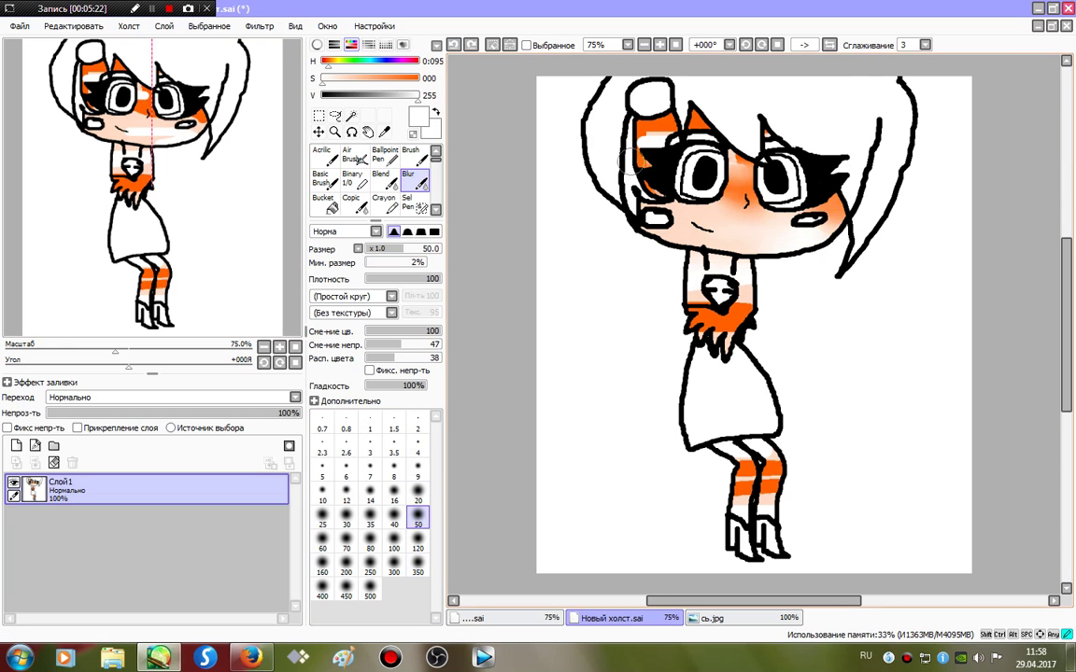
left_click_drag(635, 161, 665, 136)
left_click_drag(694, 297, 745, 301)
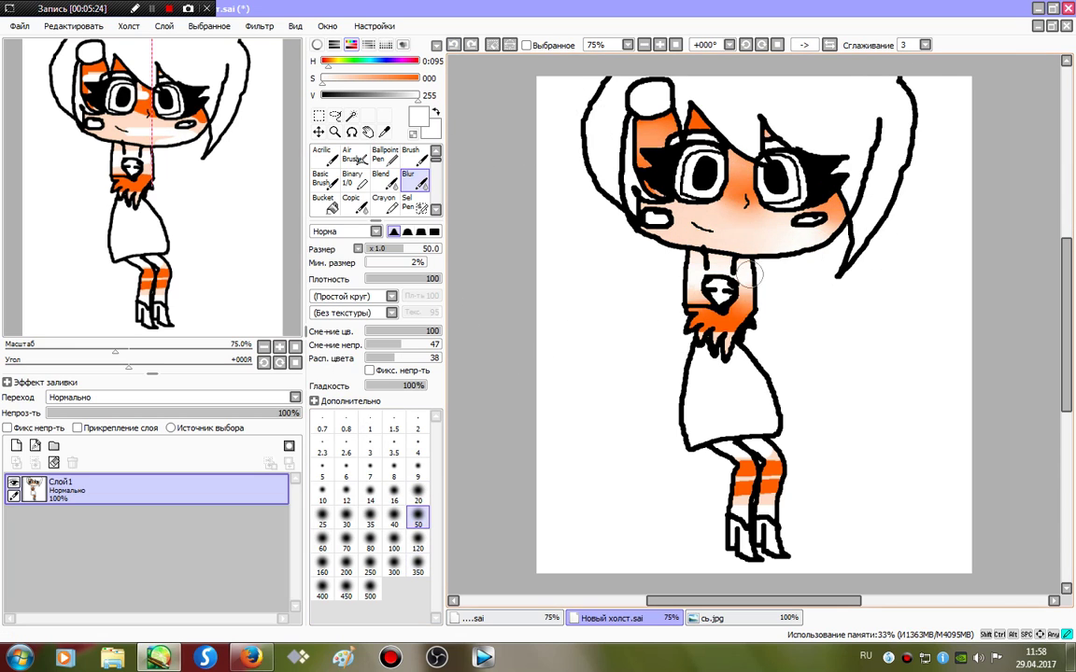
mouse_move(915, 315)
left_mouse_down()
mouse_move(608, 320)
mouse_move(735, 327)
mouse_move(632, 459)
mouse_move(821, 494)
left_mouse_up()
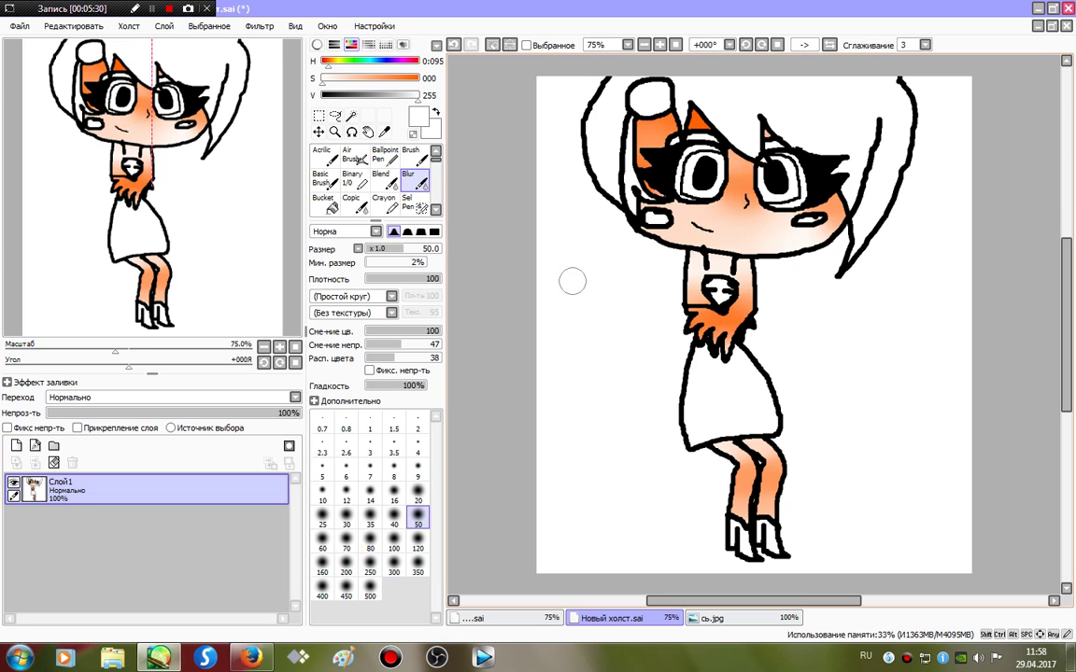
Pick the pink blush colour from the cheek in сь.jpg and paint it around both cheek marks with the Binary brush
left_click(352, 179)
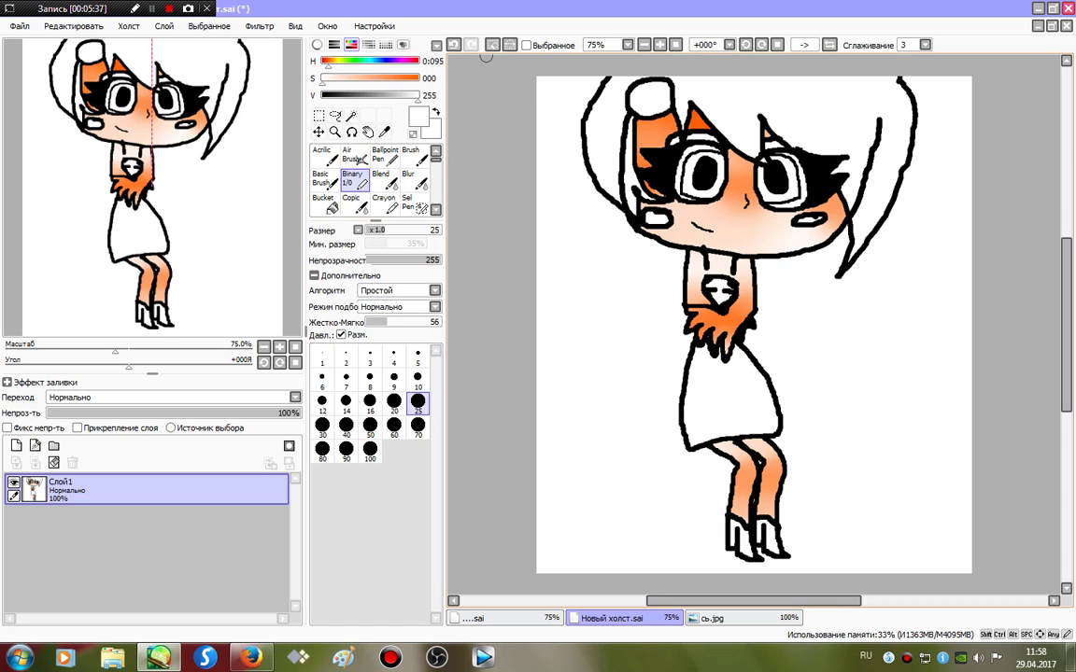
left_click(744, 618)
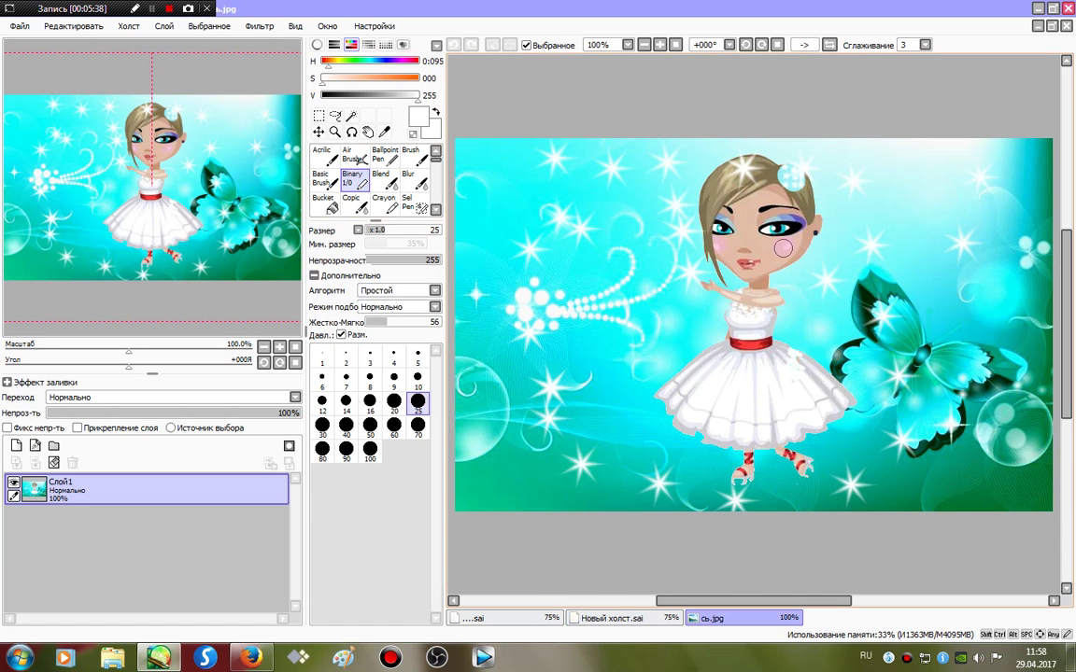
right_click(781, 244)
right_click(785, 246)
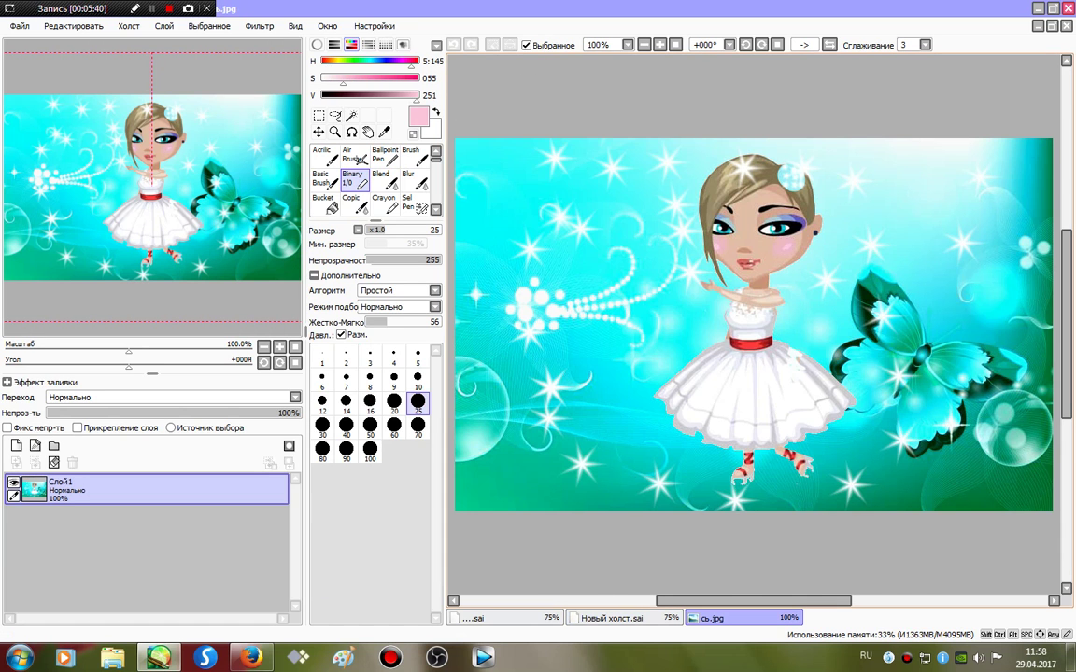
left_click(612, 619)
left_click_drag(634, 219, 686, 220)
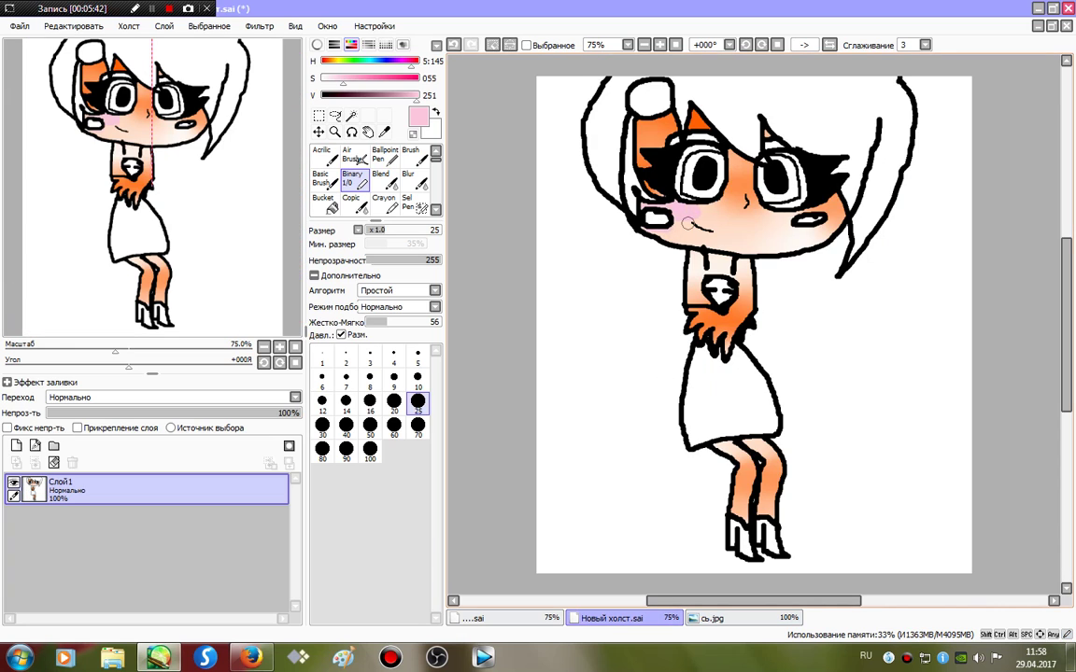
mouse_move(832, 222)
left_mouse_down()
mouse_move(808, 218)
mouse_move(826, 218)
left_mouse_up()
Soften the pink blush on both cheeks with Blur at size 50 and clear the selection
left_click(413, 180)
left_click_drag(668, 211, 710, 220)
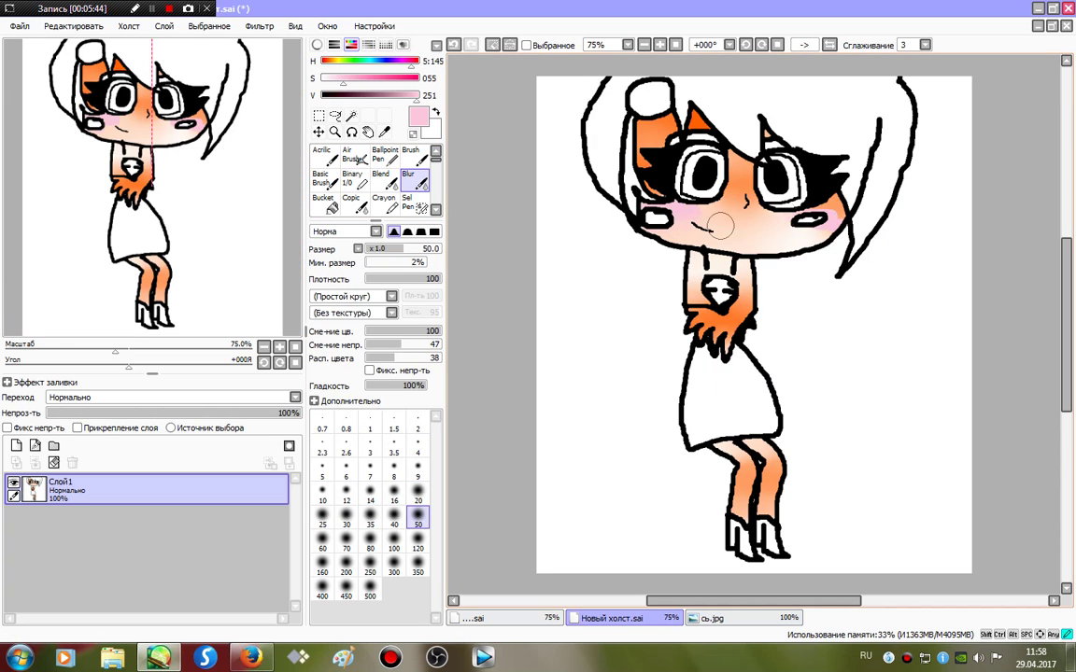
left_click_drag(822, 218, 846, 214)
left_click(492, 45)
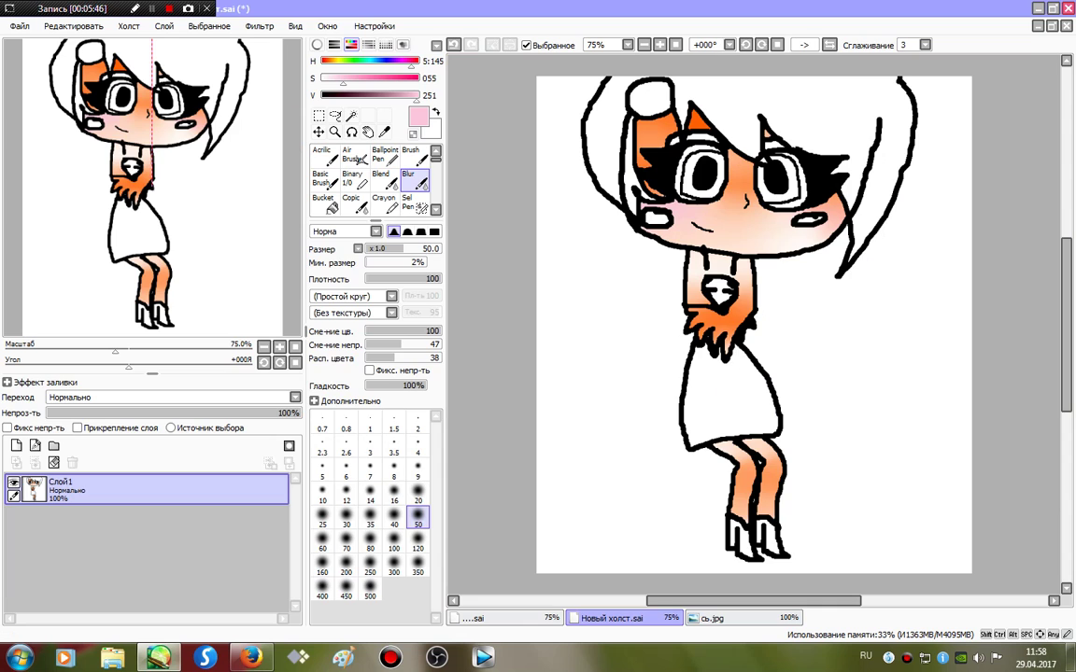
Select the insides of both outlined cheek marks and fill them with light pink using the Binary brush
left_click(351, 116)
left_click(656, 219)
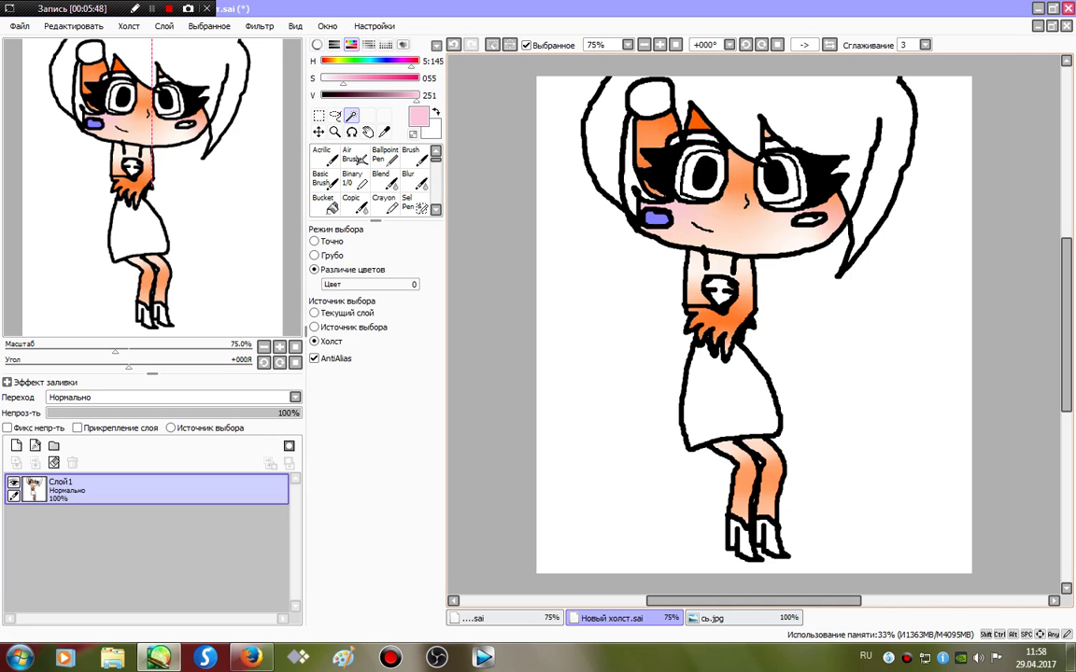
left_click(354, 181)
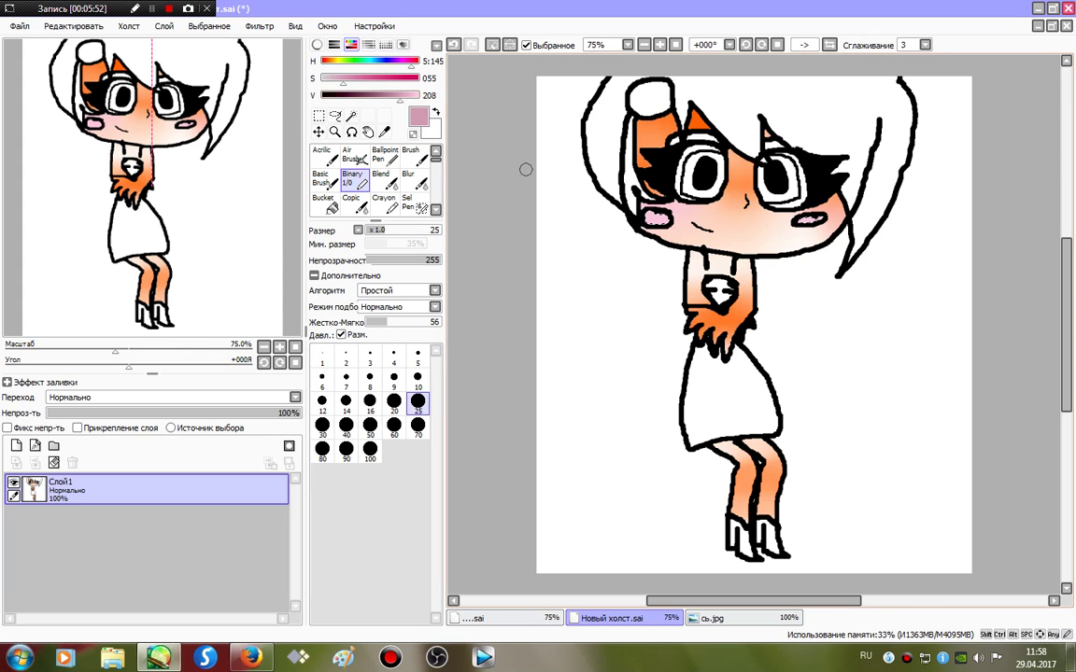
Dab vivid pink spots at saturation 255 and white spots at saturation 0 inside both cheek marks
left_click(418, 79)
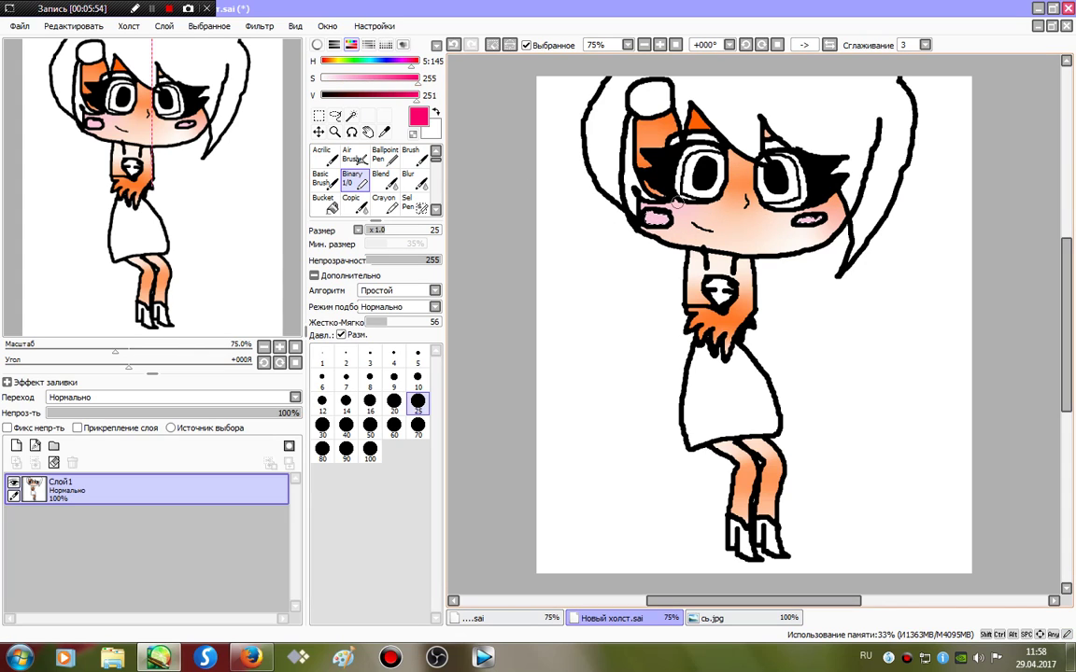
left_click(664, 221)
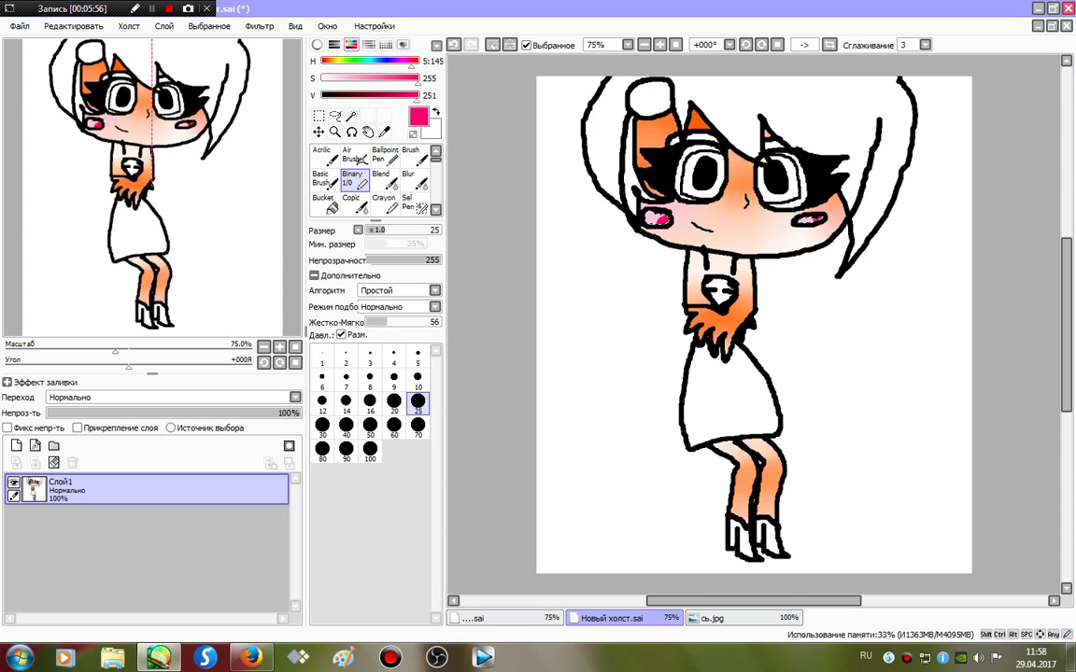
left_click(322, 77)
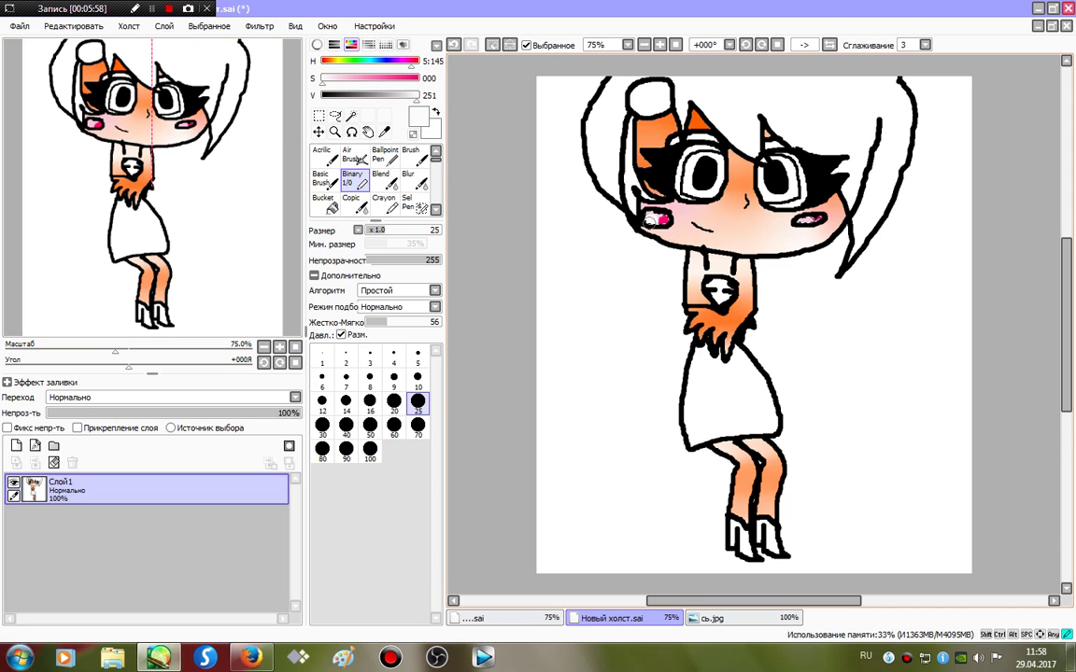
Blend the pink and white spots inside both cheek marks with Blur at size 50 and clear the selection
left_click(408, 178)
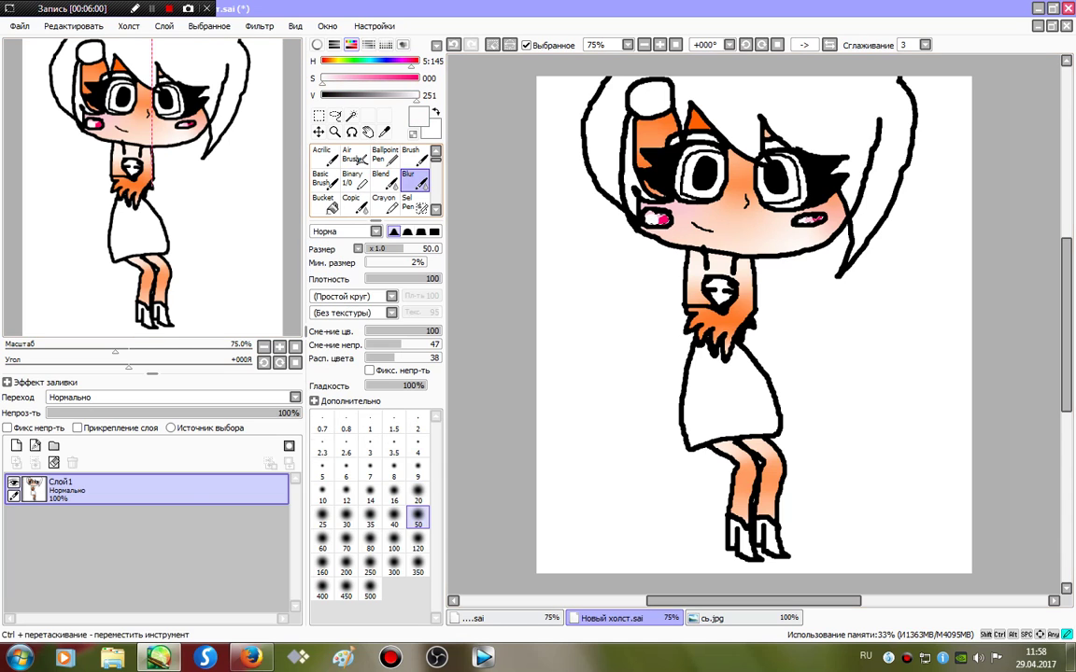
left_click_drag(417, 95, 420, 95)
mouse_move(652, 219)
left_mouse_down()
mouse_move(616, 203)
mouse_move(665, 220)
left_mouse_up()
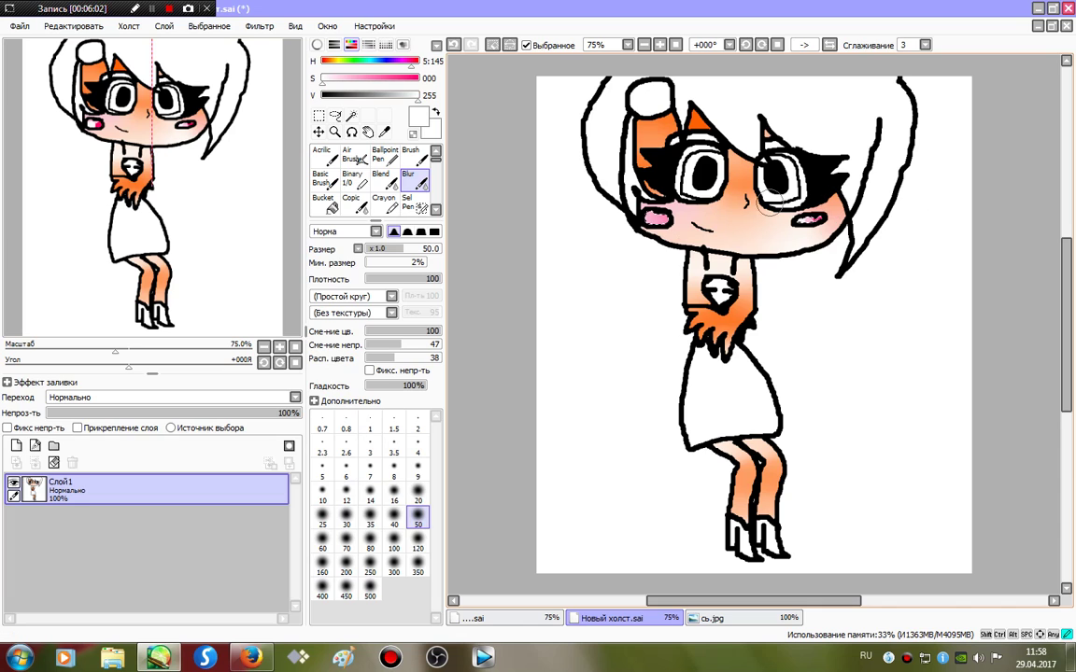
left_click(493, 45)
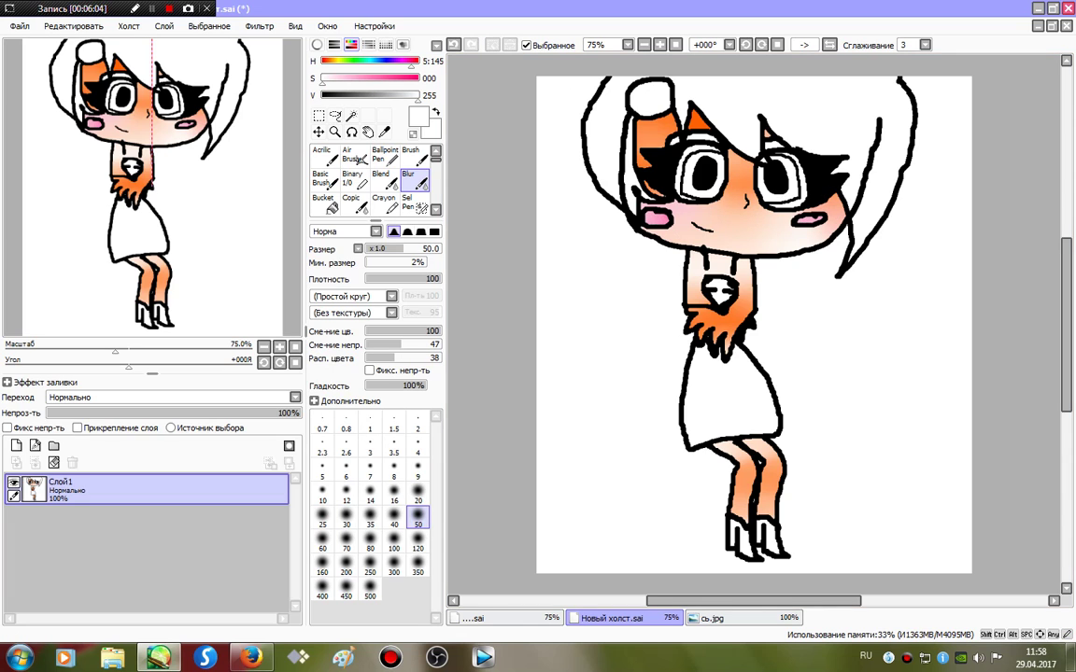
Select both irises with the Magic Wand and pick the turquoise eye colour from a close-up of сь.jpg
left_click(351, 115)
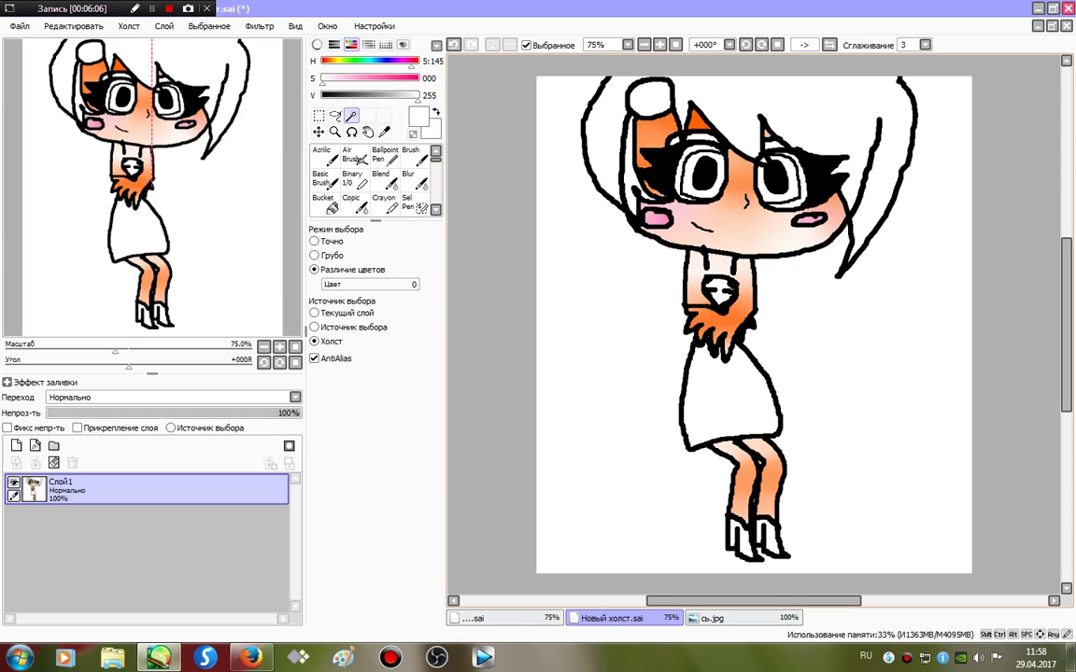
left_click(692, 191)
left_click(771, 194)
left_click(743, 618)
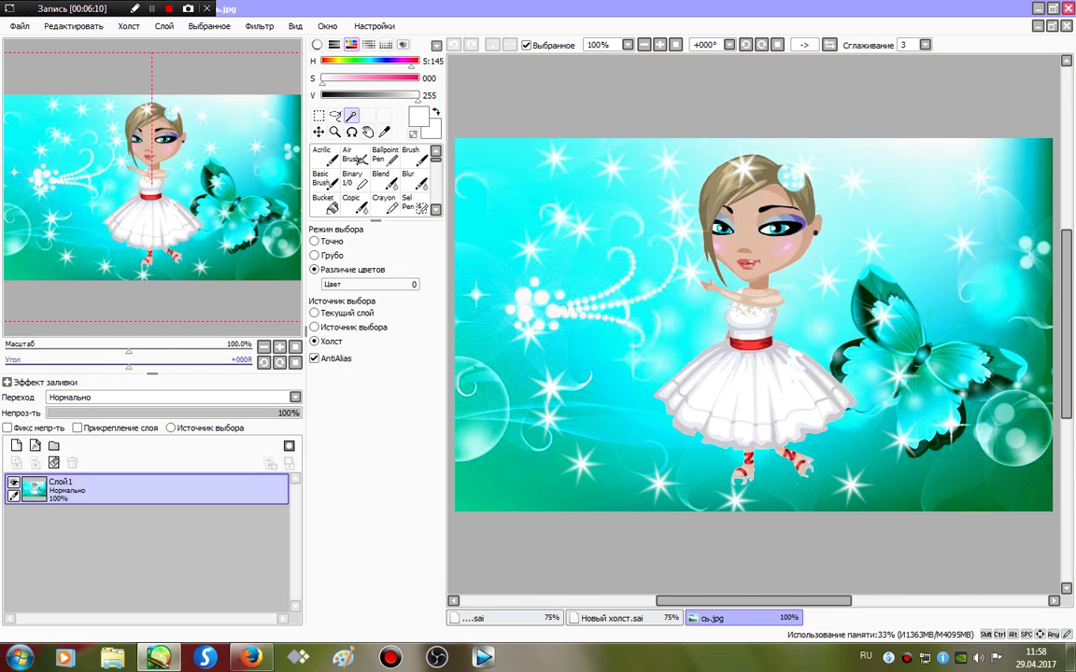
left_click(185, 348)
left_click_drag(151, 181, 153, 156)
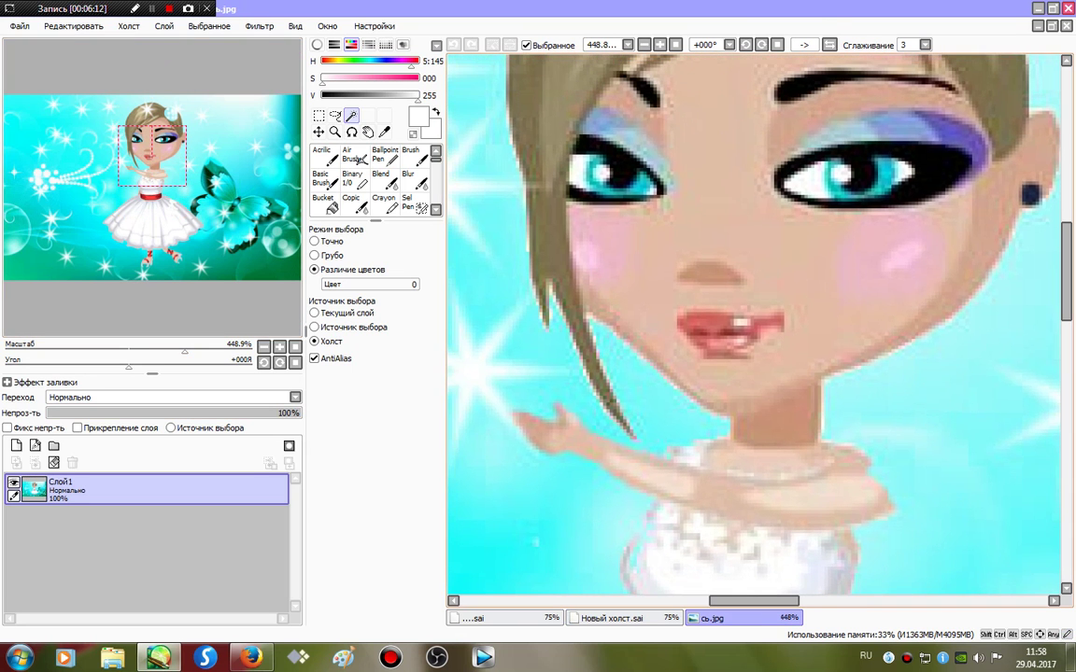
right_click(834, 183)
left_click(612, 618)
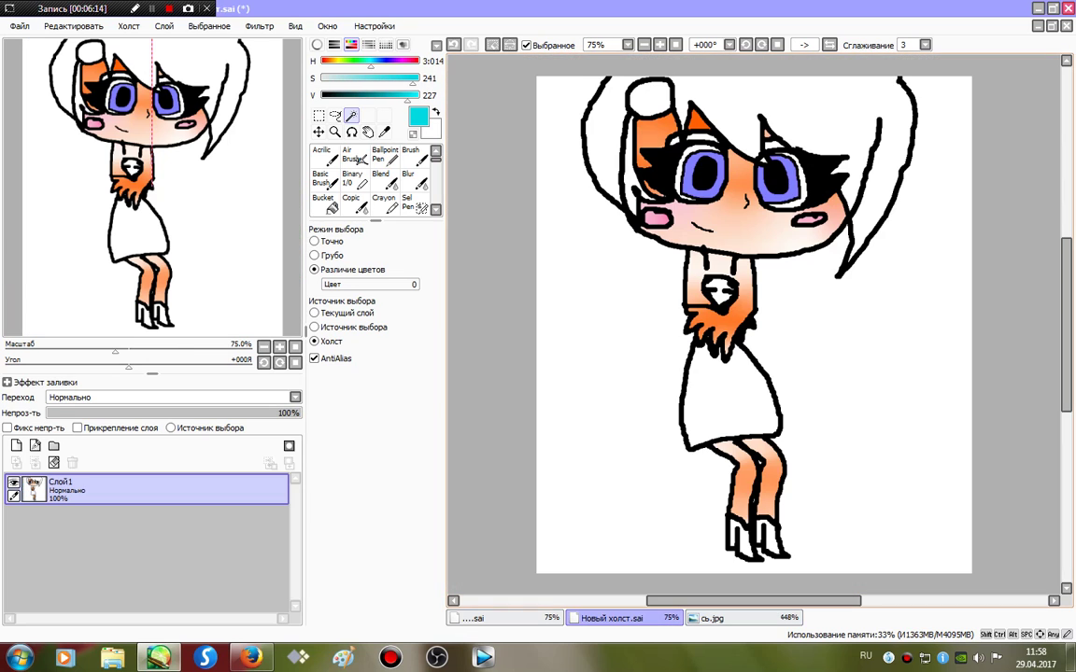
Fill both selected irises with bright turquoise at value 255 using the Binary brush at size 25
left_click(419, 96)
left_click(355, 180)
mouse_move(720, 159)
left_mouse_down()
mouse_move(623, 156)
mouse_move(717, 187)
mouse_move(793, 190)
left_mouse_up()
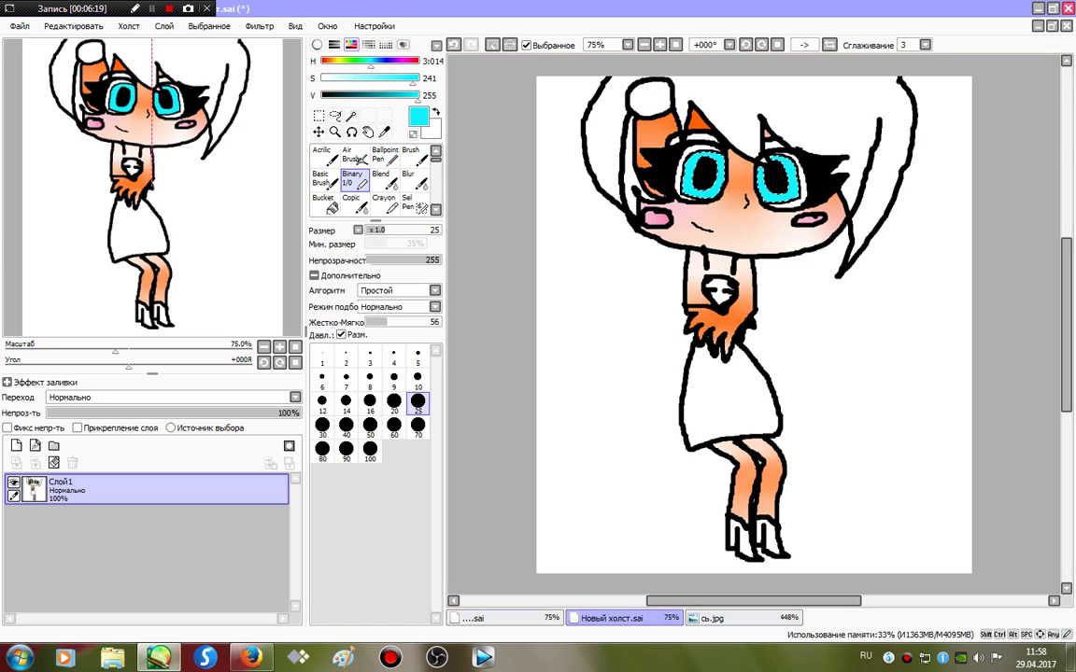
Paint a darker turquoise band at value 180 across the upper half of both irises, redoing the first attempt
scroll(863, 168, "up", 2)
left_click_drag(153, 187, 155, 127)
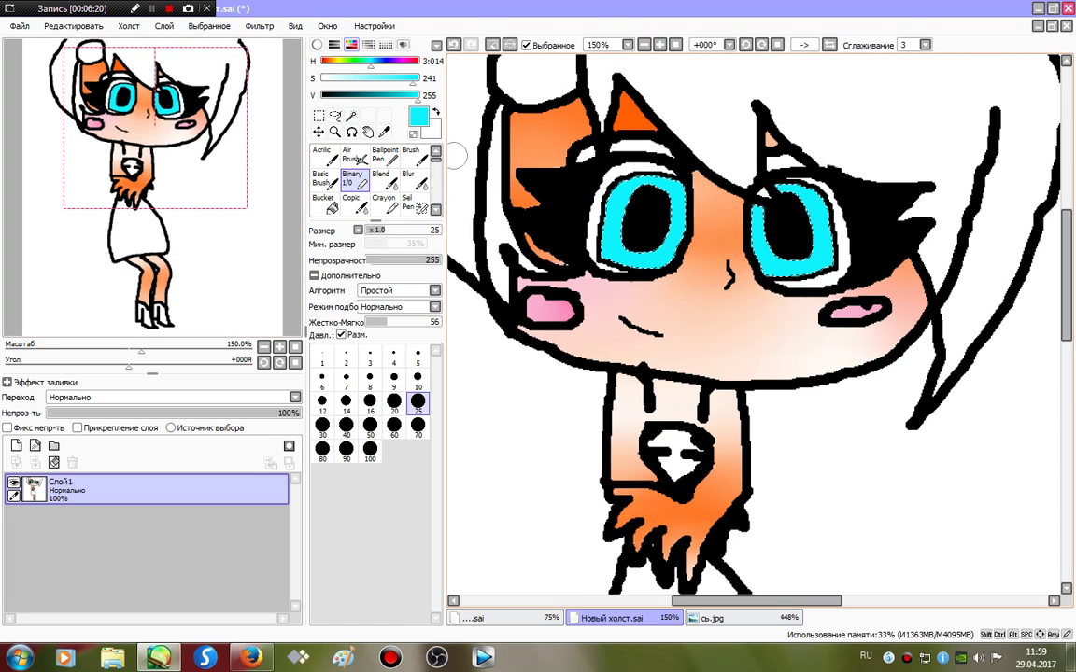
left_click(389, 96)
mouse_move(613, 178)
left_mouse_down()
mouse_move(578, 209)
mouse_move(790, 203)
mouse_move(824, 227)
left_mouse_up()
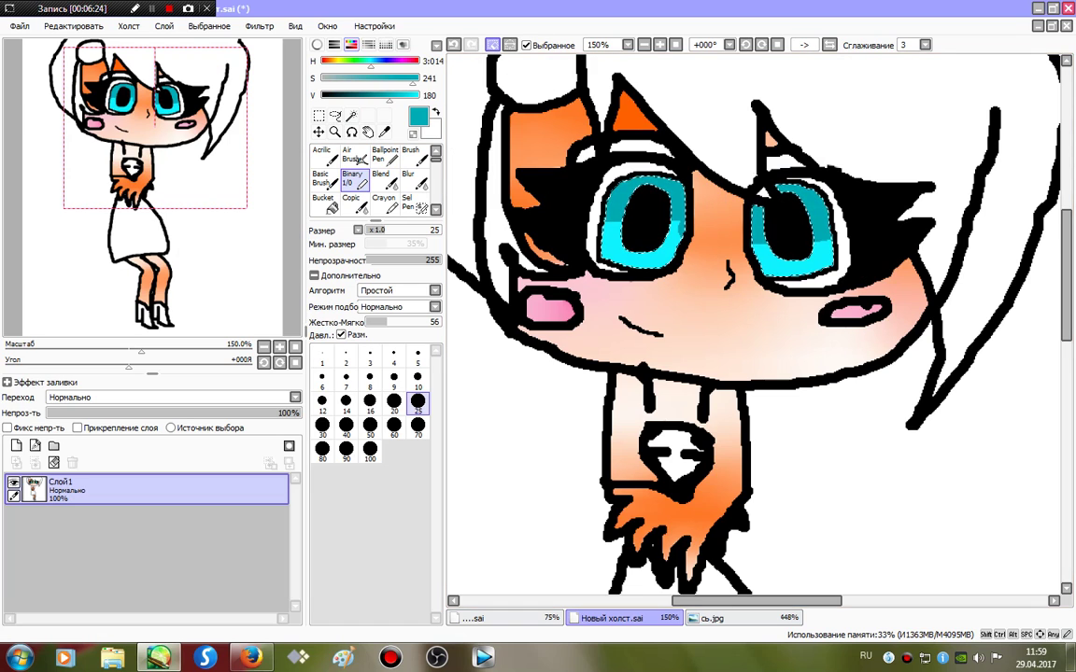
key("ctrl+z")
key("ctrl+z")
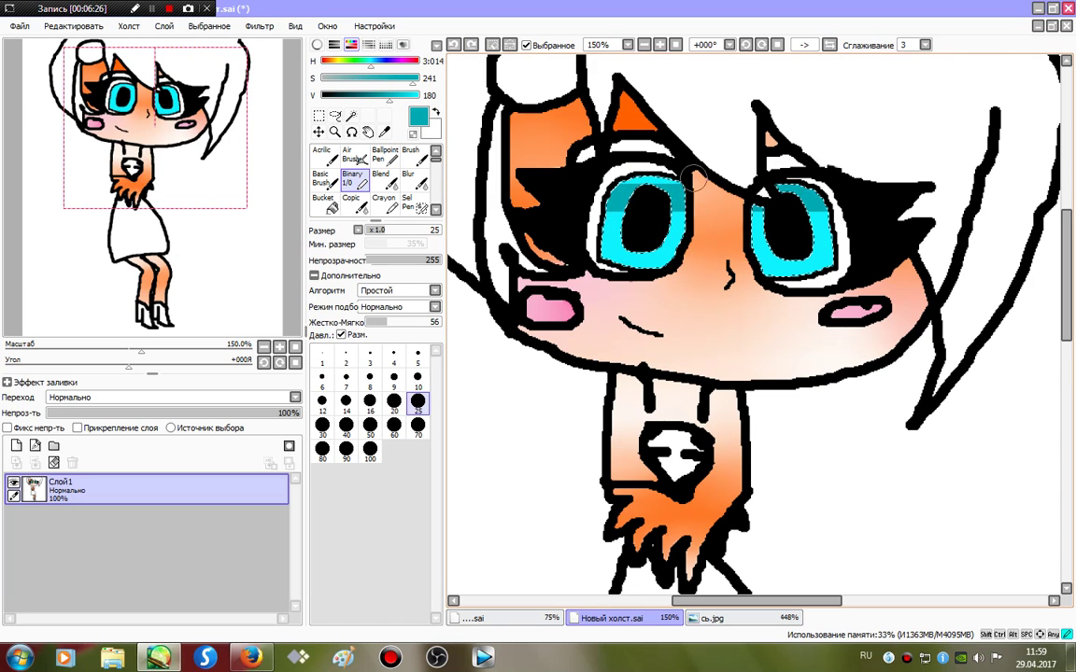
left_click_drag(609, 219, 624, 210)
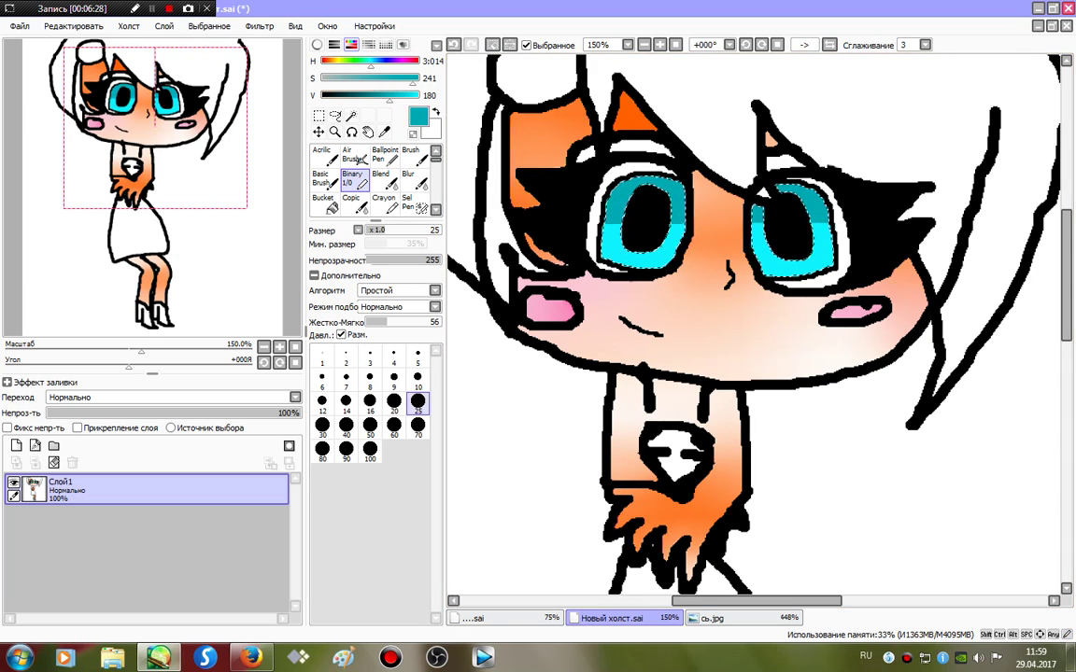
Add a darker band at value 102 and a black band along the upper edge of both irises
left_click(360, 96)
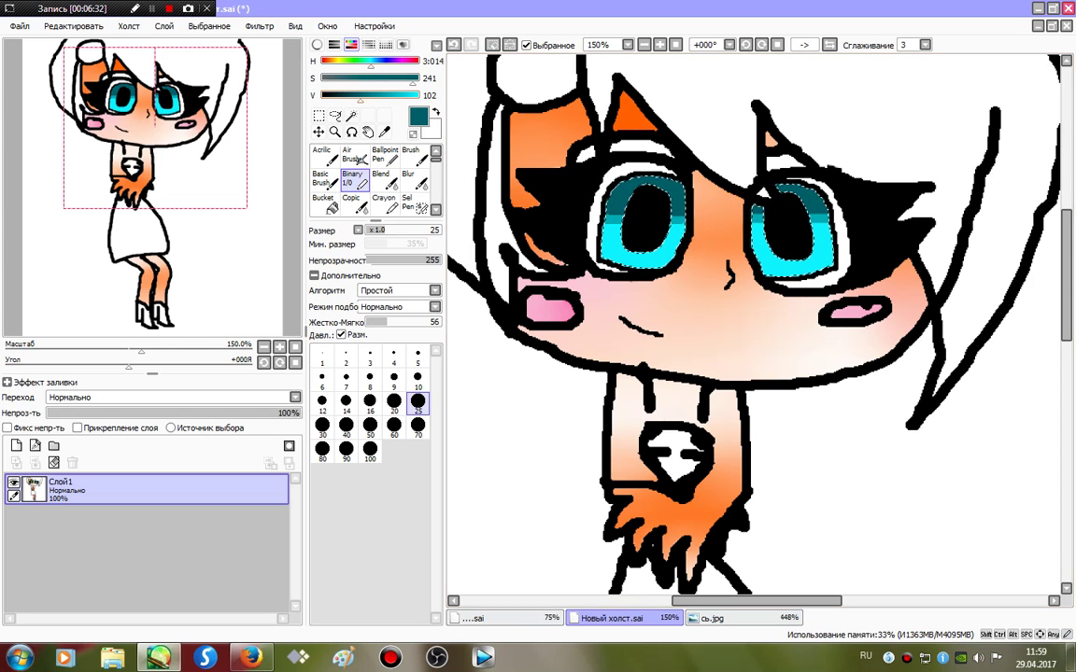
left_click(612, 179, "alt")
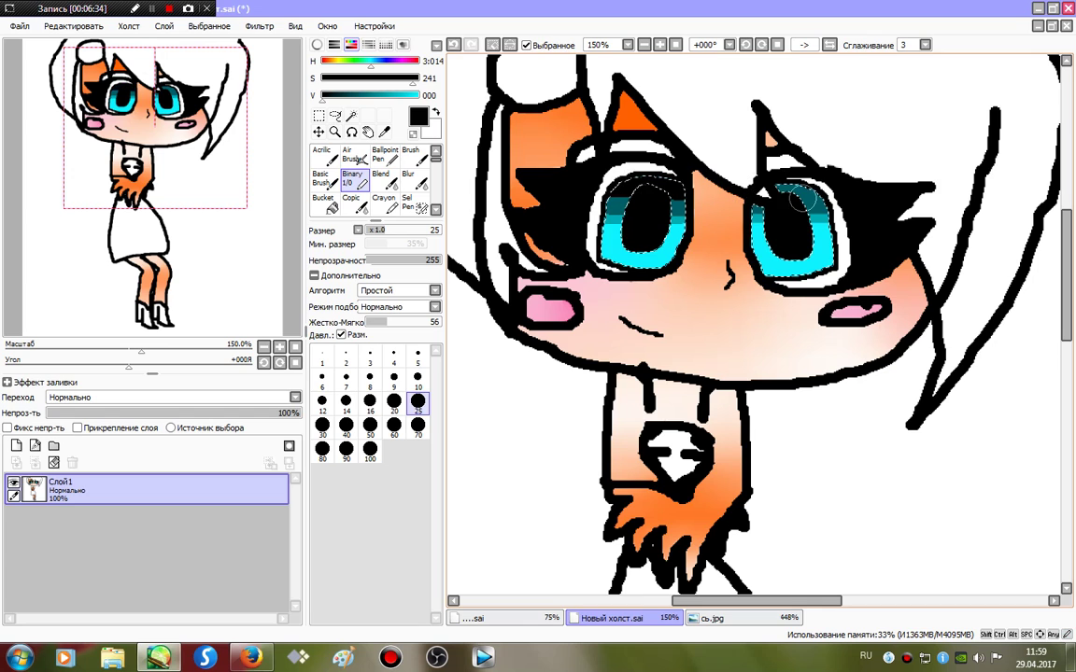
left_click_drag(760, 194, 885, 195)
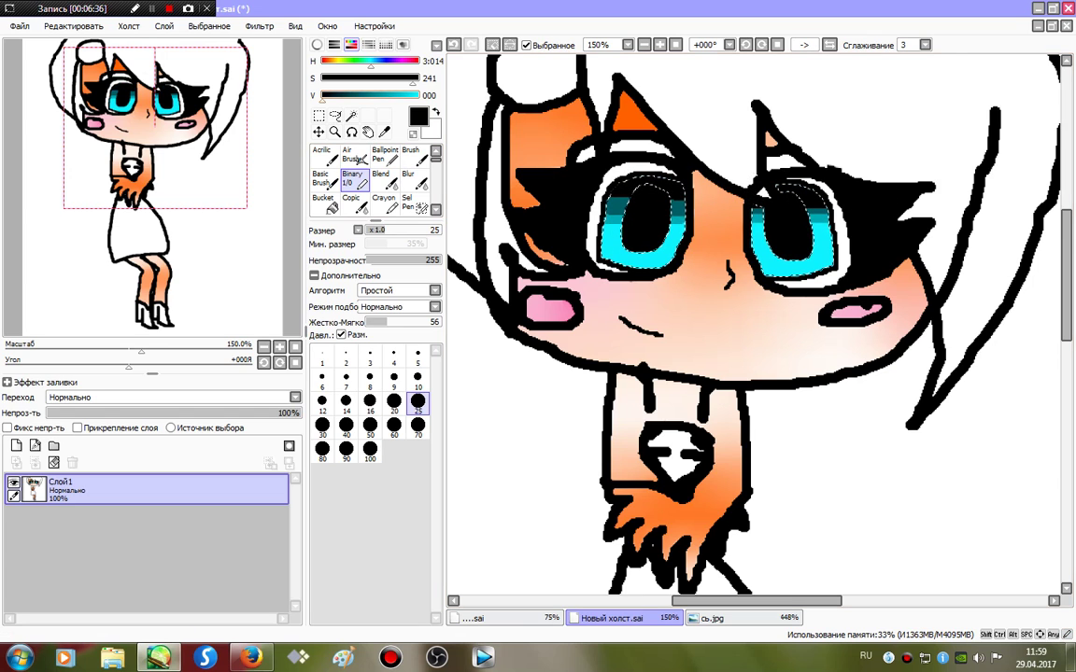
Paint lighter bands at saturation 112, 48 and 0 across the lower irises and blend all the bands with Blur at size 20
left_click(417, 95)
left_click(364, 79)
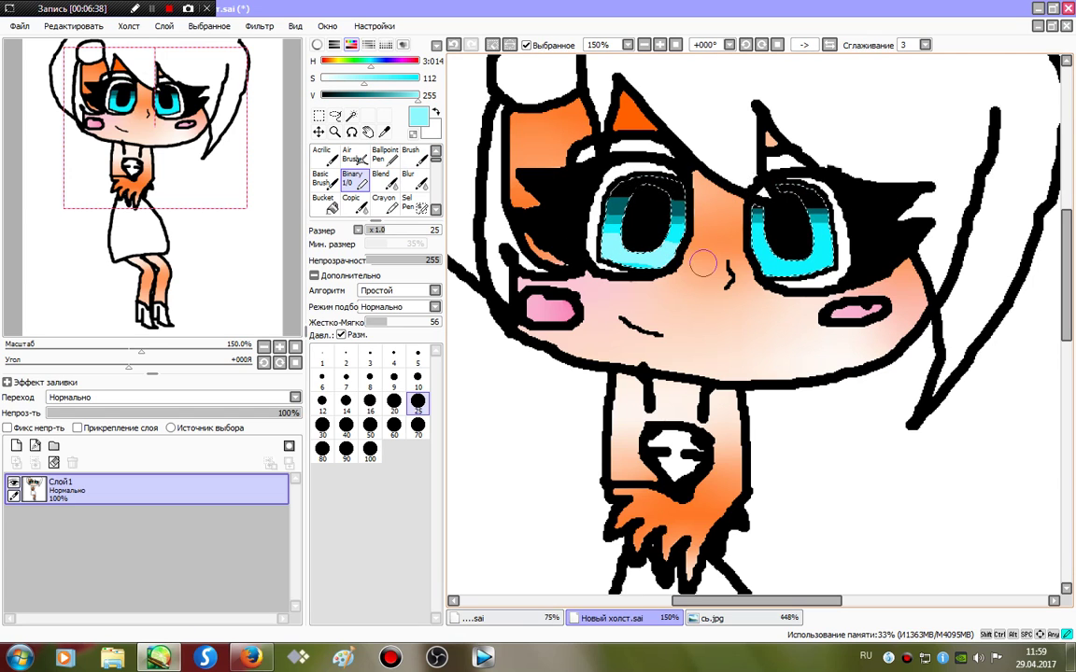
left_click_drag(703, 263, 622, 265)
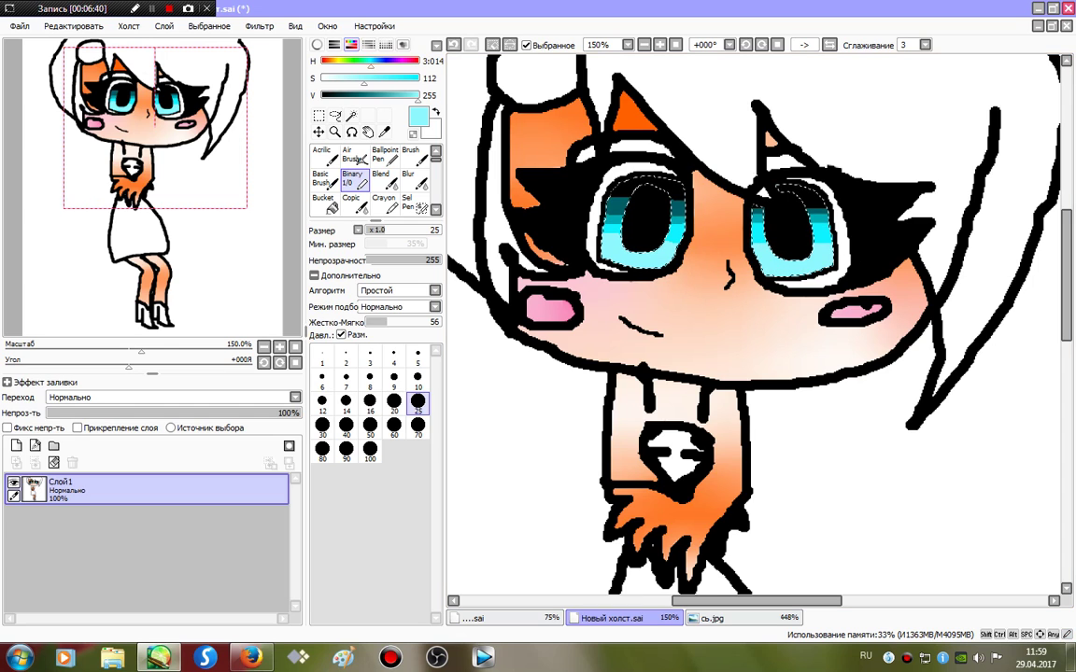
left_click(340, 80)
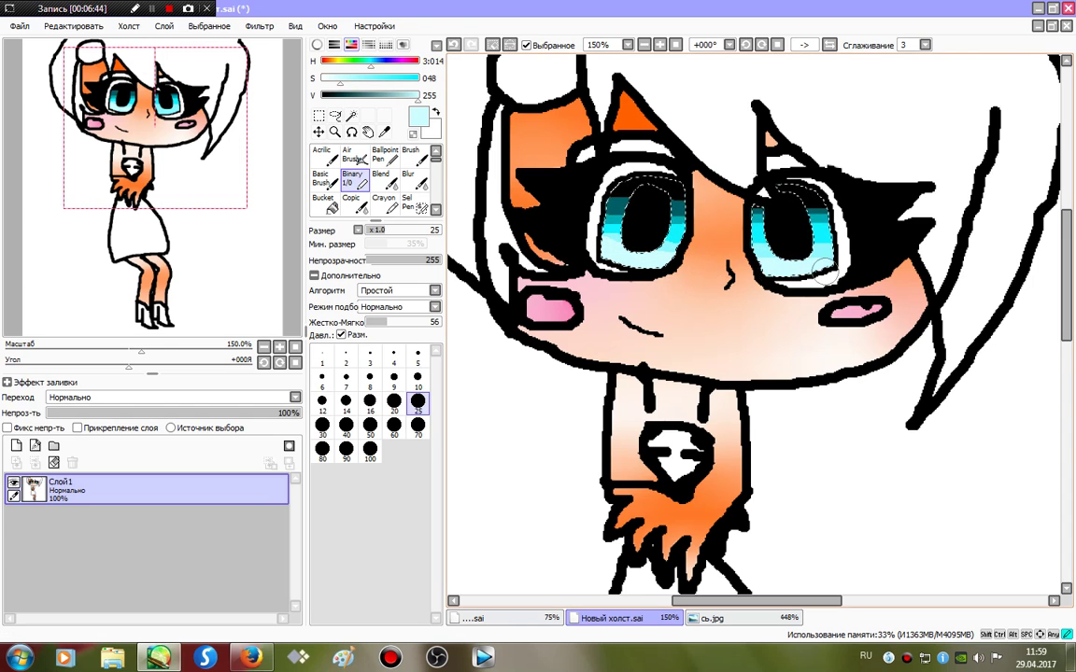
left_click_drag(340, 79, 321, 80)
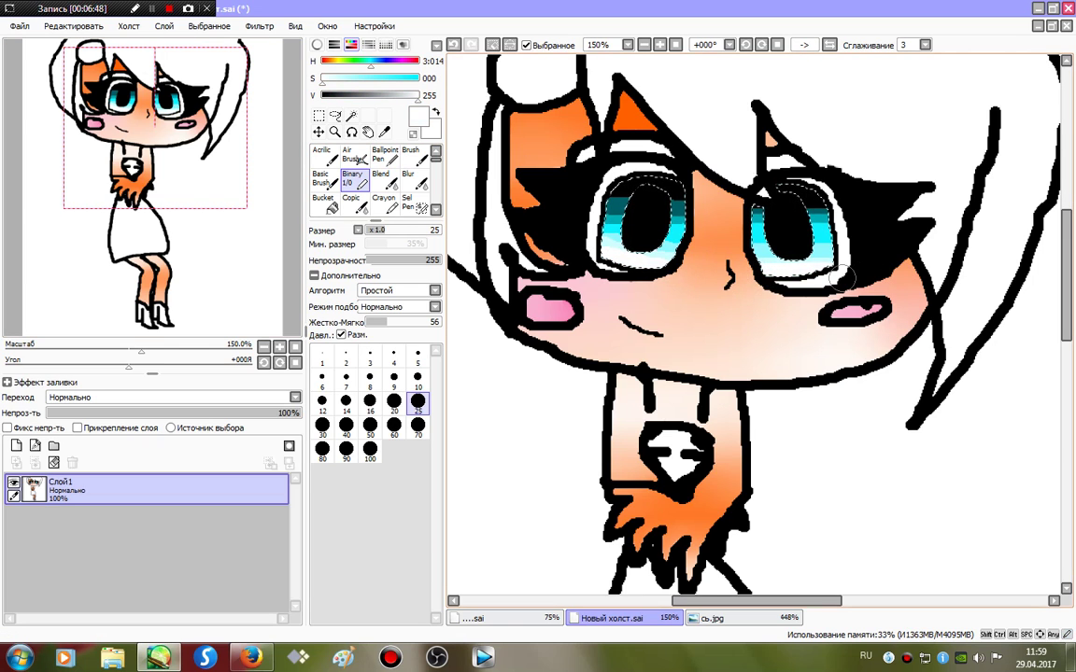
left_click(408, 177)
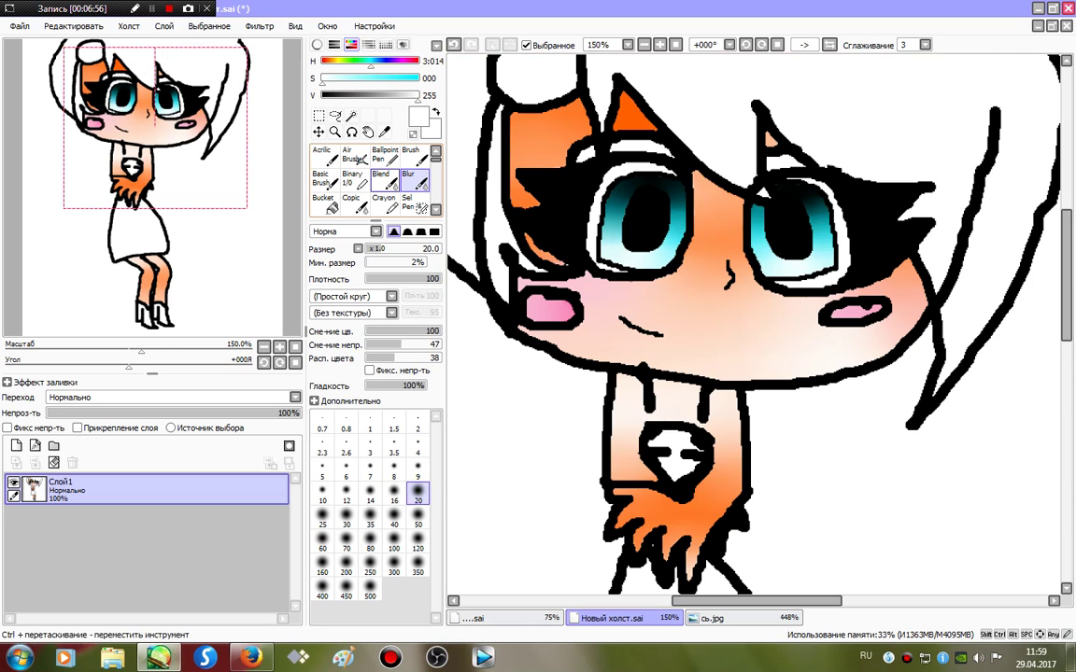
Add white highlights to both eyes with the Binary brush, a large oval at size 25 and small dots at size 10
left_click(383, 180)
left_click(356, 180)
left_click_drag(642, 199, 624, 205)
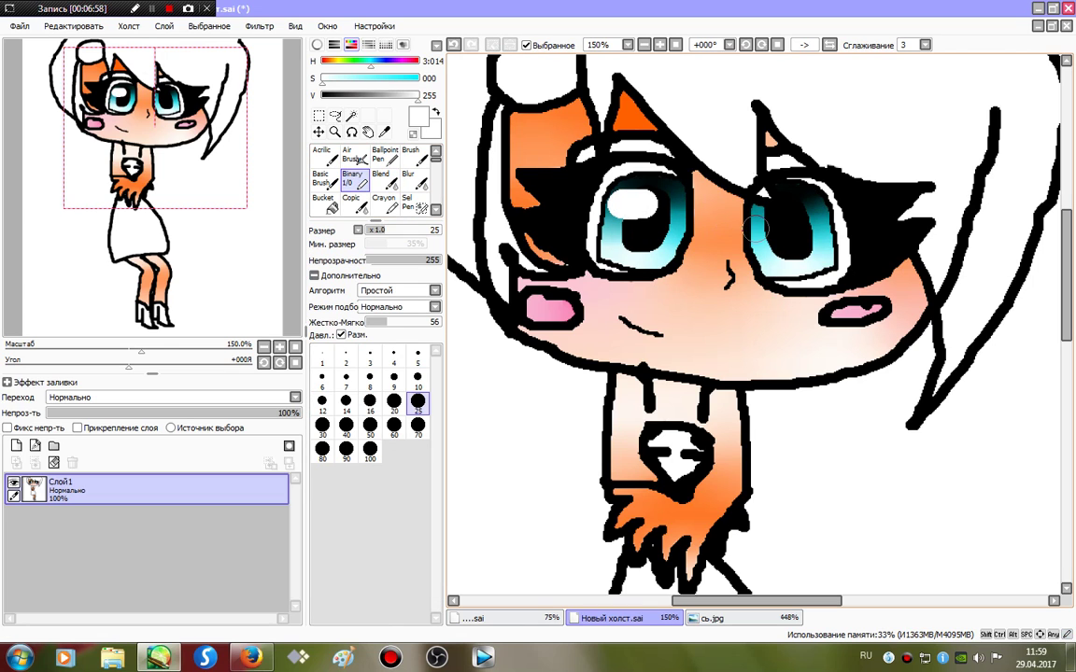
left_click_drag(755, 224, 777, 213)
left_click(418, 377)
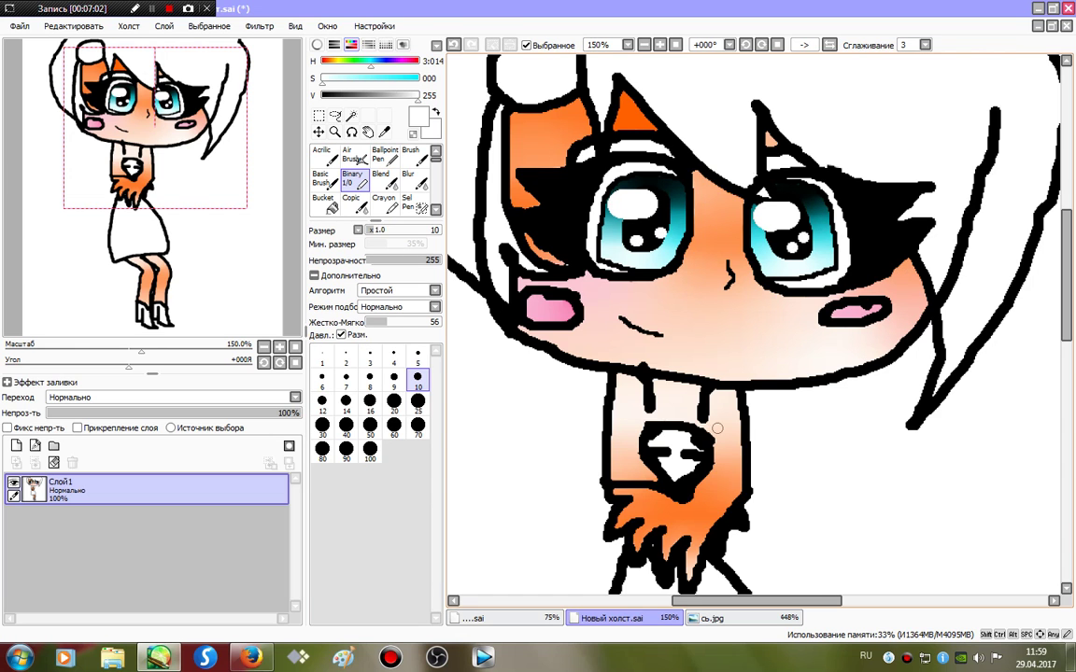
Try a brightness and contrast adjustment on the purple-haired girl in ....sai and return to Новый холст.sai
left_click(505, 618)
left_click(260, 26)
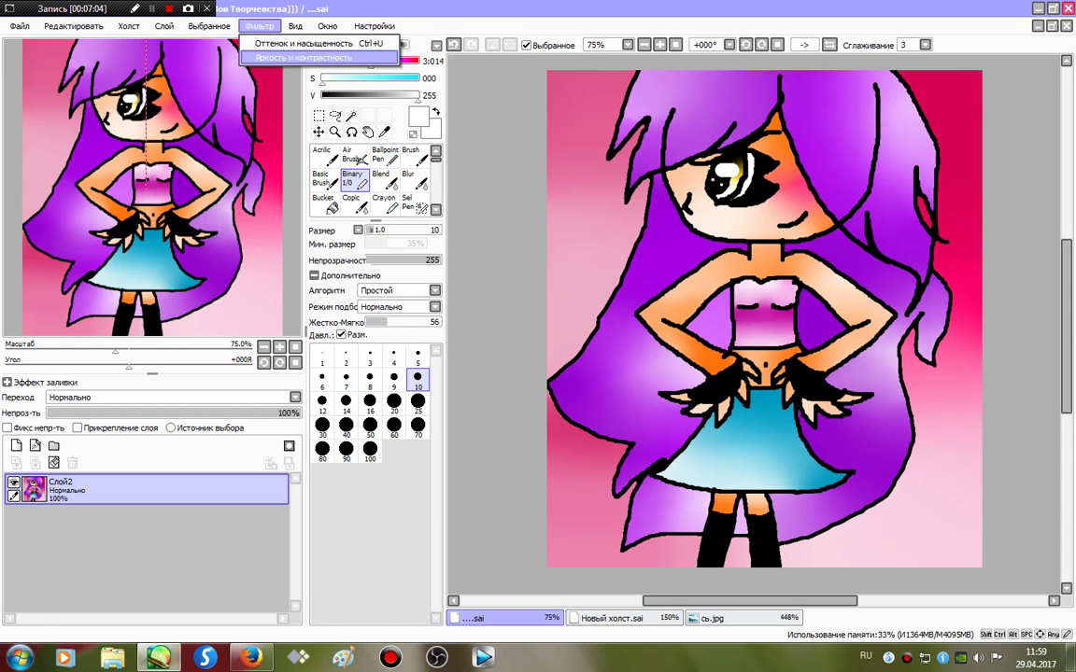
left_click(301, 59)
left_click_drag(236, 169, 263, 214)
left_click(271, 241)
left_click(611, 618)
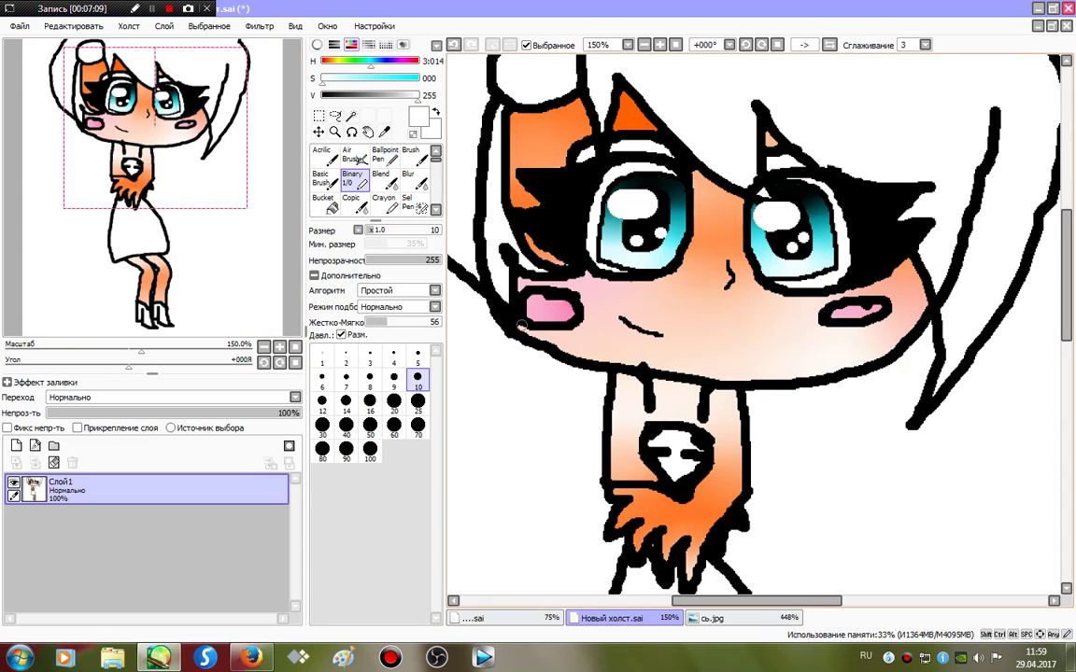
Select the white top and skirt with the Magic Wand and pick the light grey dress shade from сь.jpg
left_click_drag(676, 462, 669, 267)
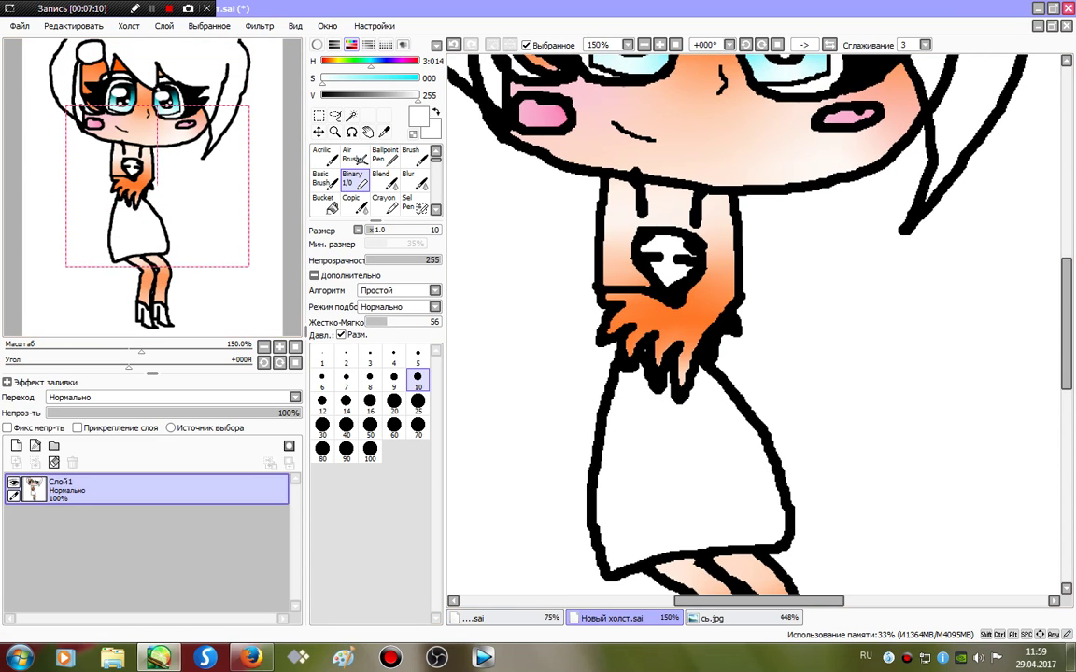
left_click(351, 115)
left_click(654, 439)
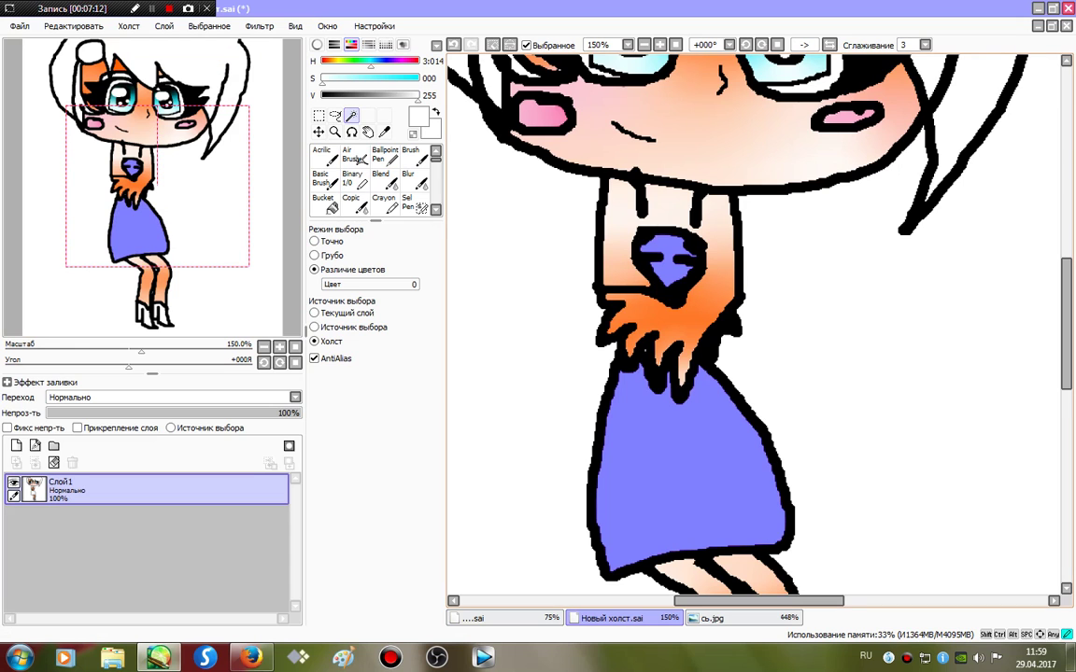
left_click(352, 178)
left_click(733, 619)
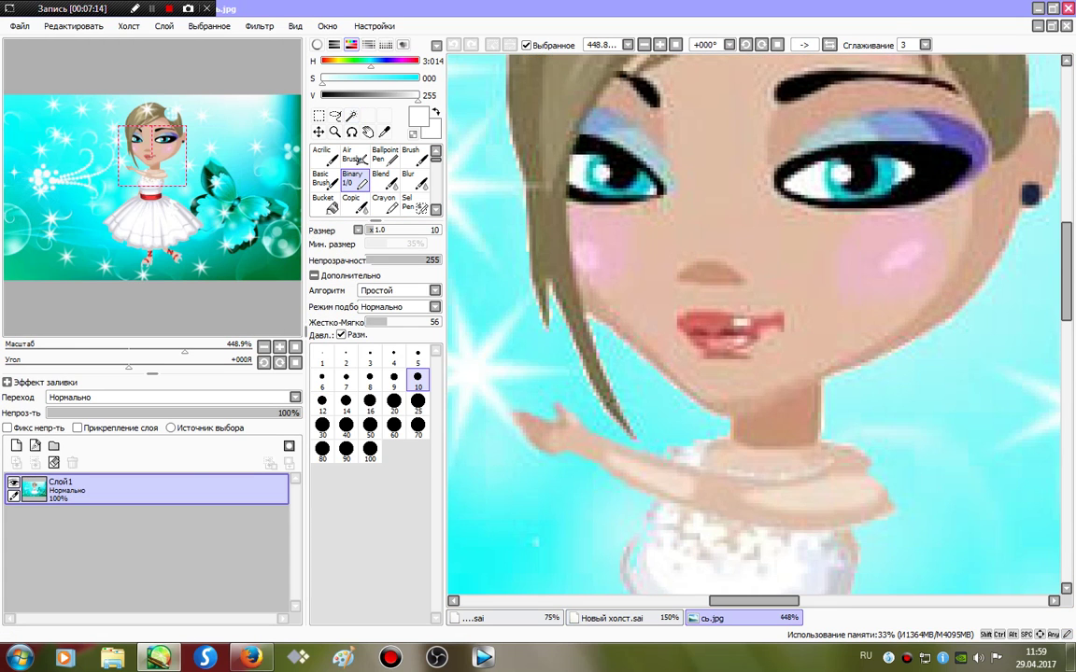
left_click(829, 581, "alt")
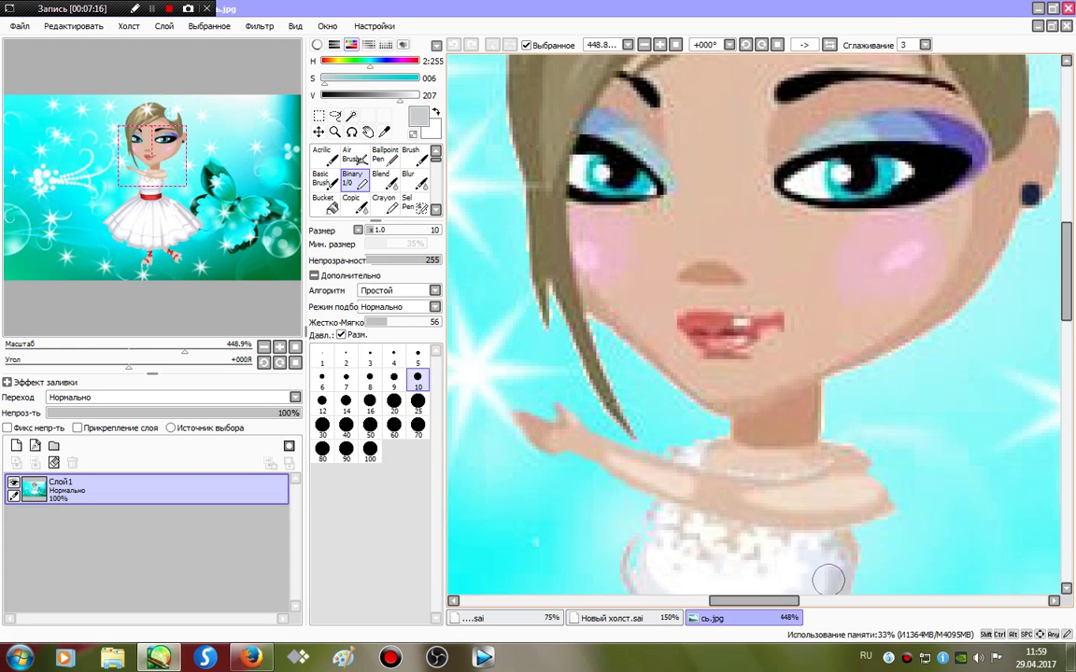
Shade the edges of the top and skirt in grey, and paint the skirt's middle off-white at value 255 with the Binary brush at size 25
key("ctrl+Tab")
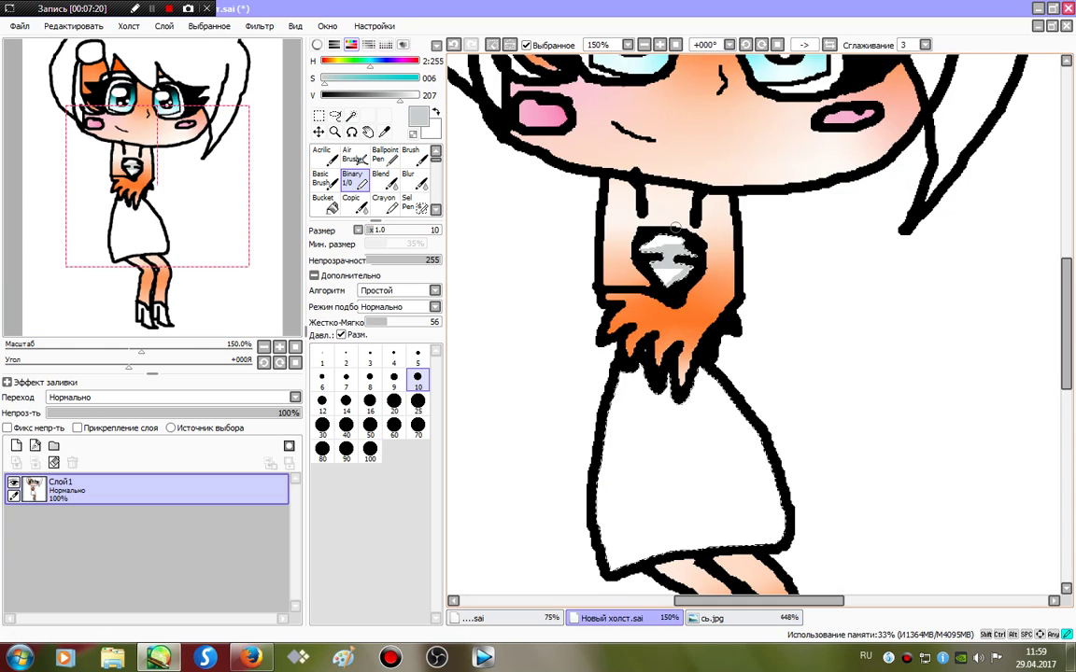
left_click(418, 401)
mouse_move(626, 383)
left_mouse_down()
mouse_move(704, 403)
mouse_move(711, 380)
mouse_move(694, 380)
mouse_move(805, 520)
mouse_move(761, 460)
mouse_move(769, 579)
mouse_move(792, 515)
mouse_move(645, 578)
mouse_move(724, 544)
mouse_move(876, 557)
left_mouse_up()
left_click_drag(401, 97, 419, 97)
left_click_drag(660, 471, 691, 484)
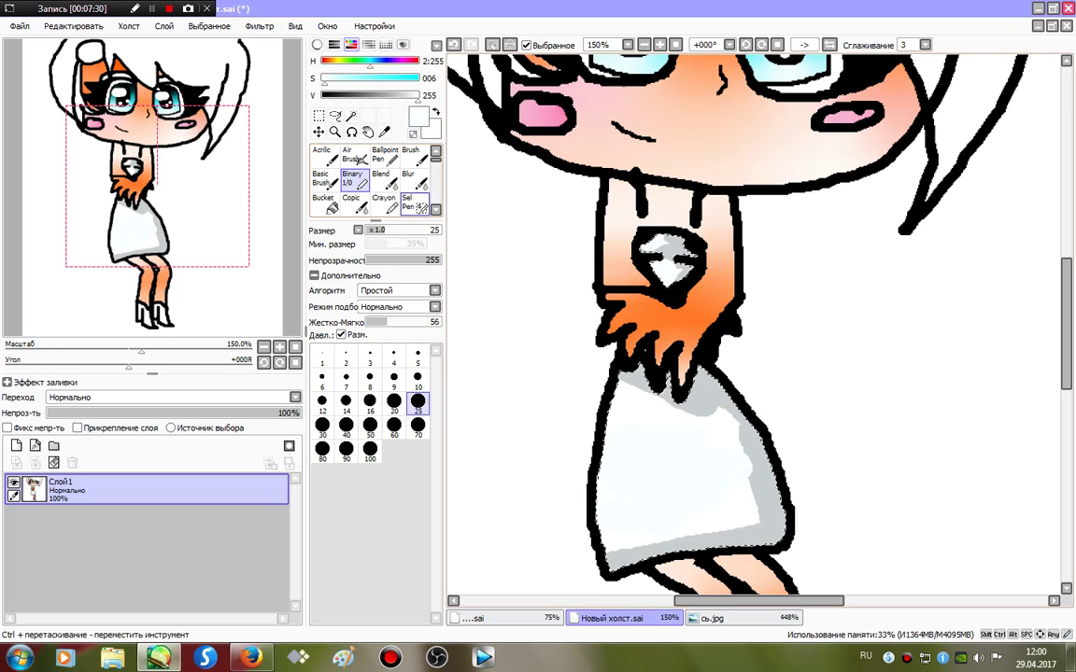
Blend the grey and off-white shading on the top and skirt with Blur at size 20 and clear the selection
left_click(413, 181)
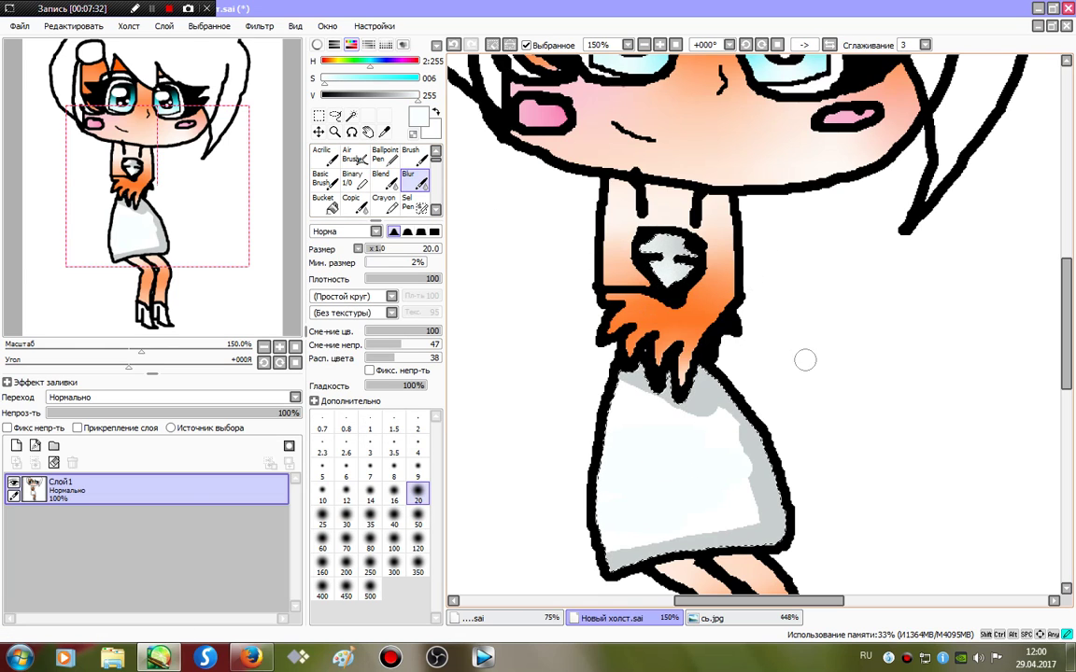
mouse_move(805, 360)
left_mouse_down()
mouse_move(817, 392)
mouse_move(623, 413)
mouse_move(857, 482)
mouse_move(746, 539)
mouse_move(475, 515)
left_mouse_up()
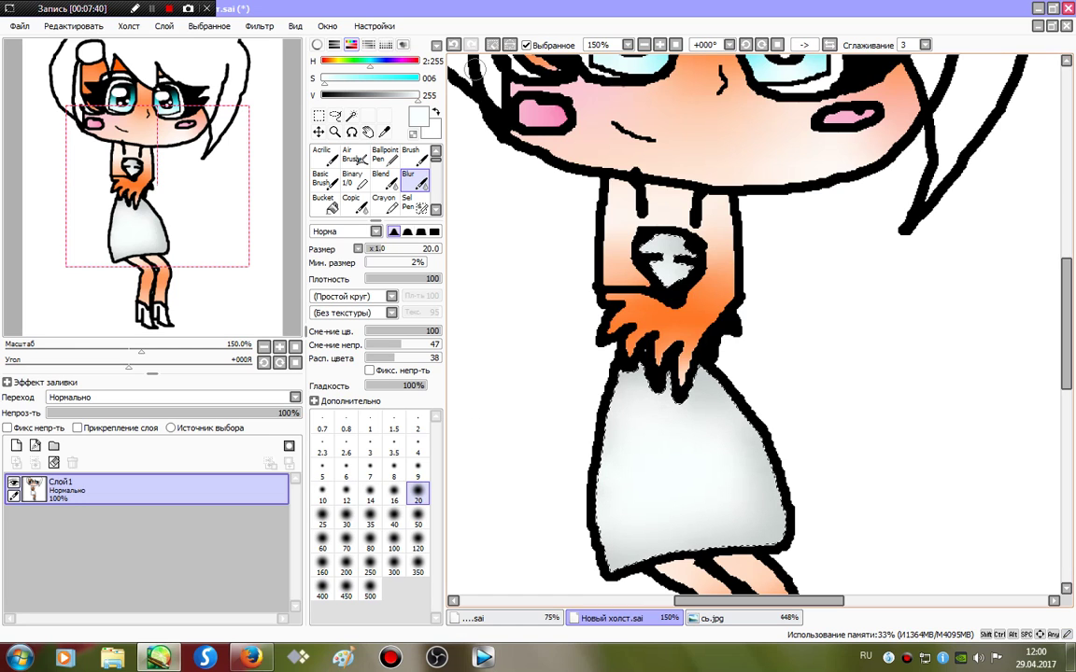
left_click(493, 45)
Draw red zigzag straps down both legs on a new layer with the Binary brush at size 10 and saturation 255
left_click_drag(686, 439, 653, 122)
left_click(354, 180)
left_click(418, 62)
left_click(417, 79)
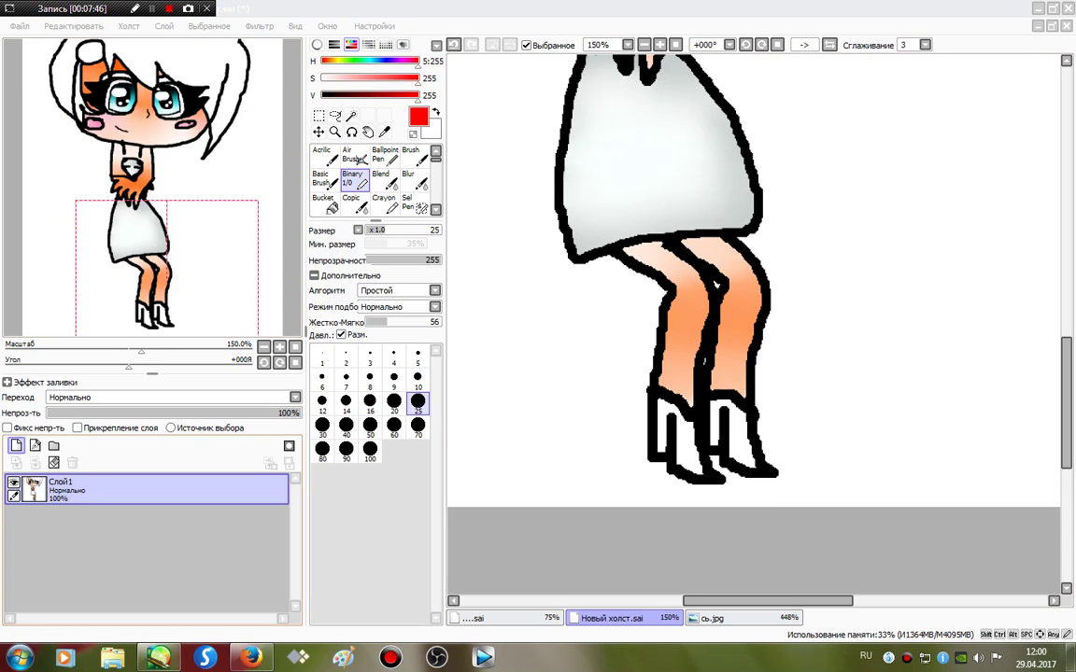
left_click(16, 446)
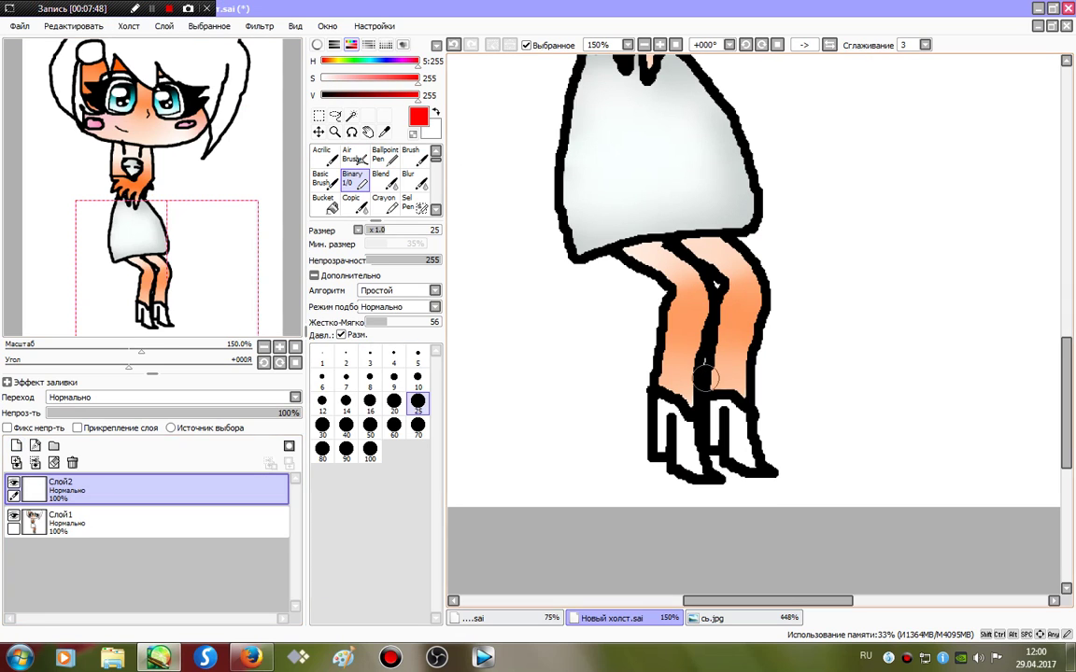
left_click(418, 380)
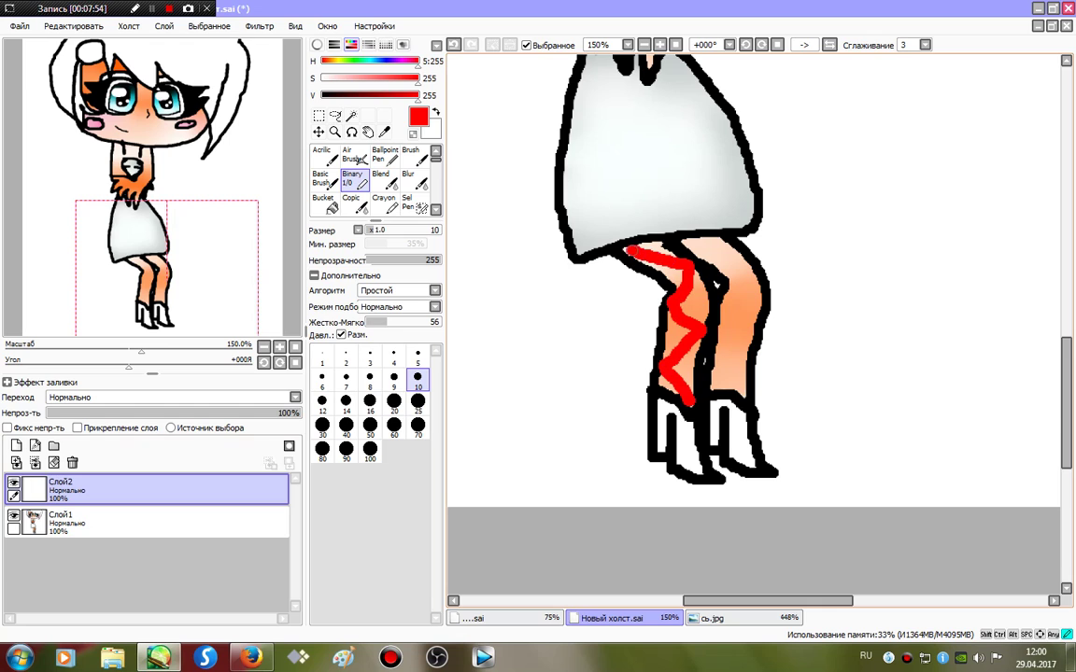
mouse_move(712, 388)
left_mouse_down()
mouse_move(738, 369)
mouse_move(724, 348)
mouse_move(759, 313)
mouse_move(724, 307)
left_mouse_up()
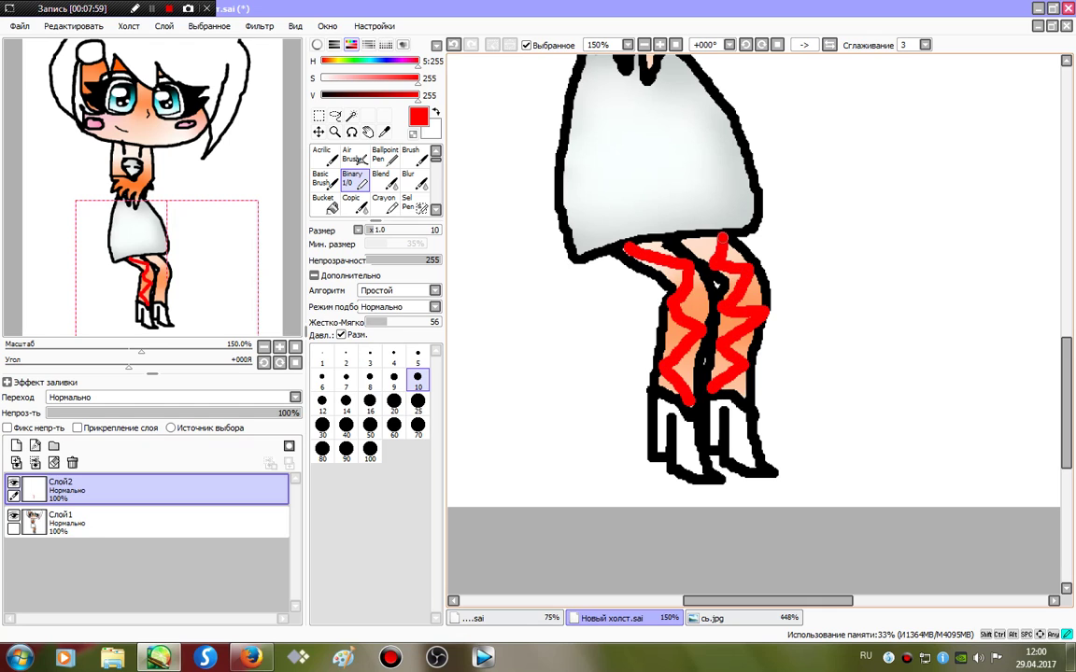
Select both zigzag straps with the Magic Wand and paint darker red shading at value 210 over them
key("w")
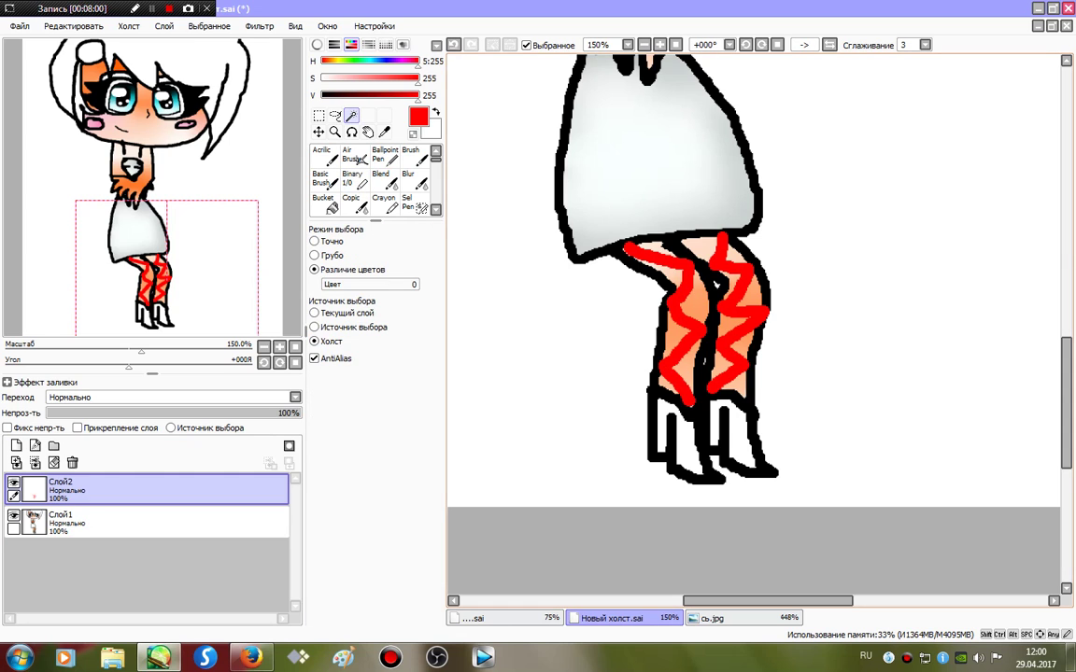
left_click(688, 282)
left_click(745, 283)
left_click(355, 181)
left_click(401, 95)
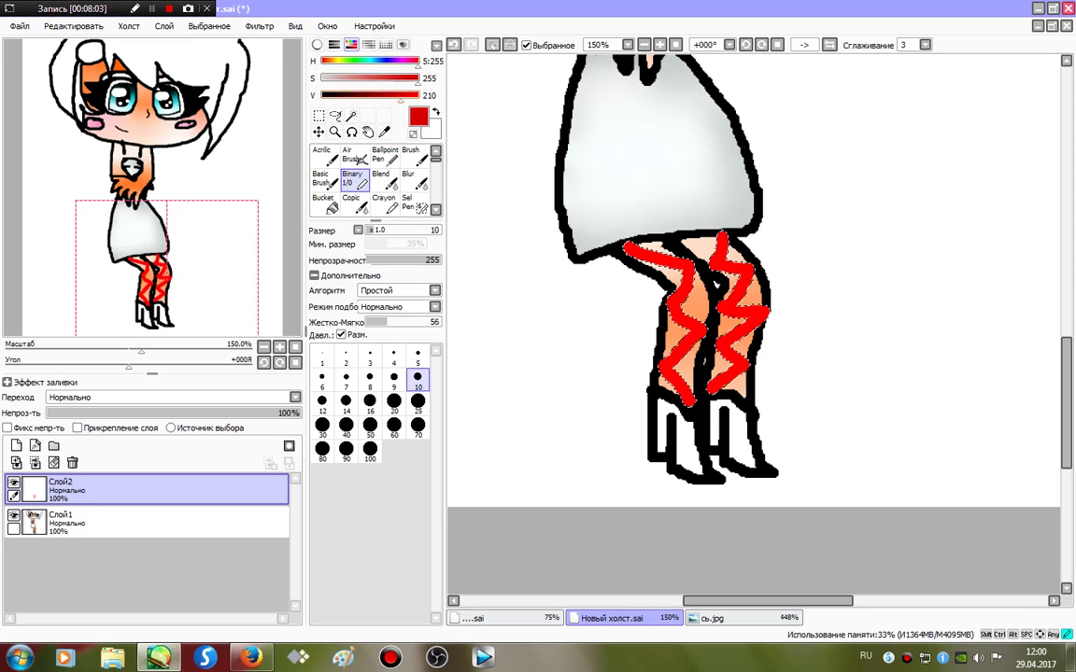
mouse_move(618, 244)
left_mouse_down()
mouse_move(678, 250)
mouse_move(598, 283)
mouse_move(656, 301)
mouse_move(601, 325)
left_mouse_up()
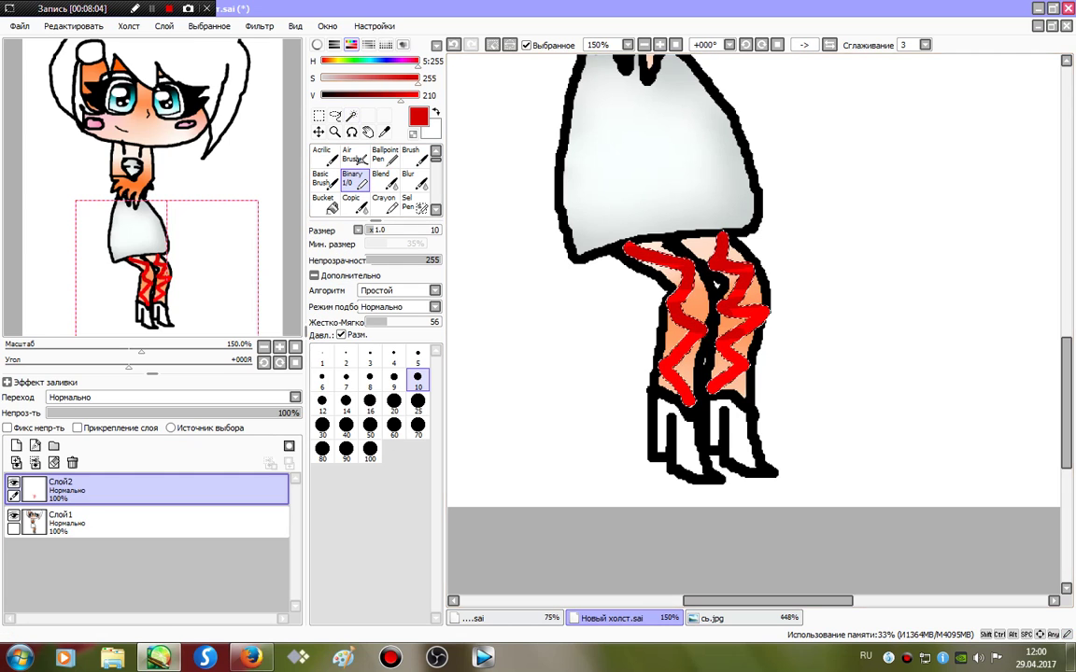
Paint white stripes at saturation 0 across both zigzag straps and blend them with Blur at size 20
mouse_move(402, 95)
left_mouse_down()
mouse_move(423, 95)
mouse_move(318, 79)
left_mouse_up()
mouse_move(633, 251)
left_mouse_down()
mouse_move(803, 305)
mouse_move(640, 342)
left_mouse_up()
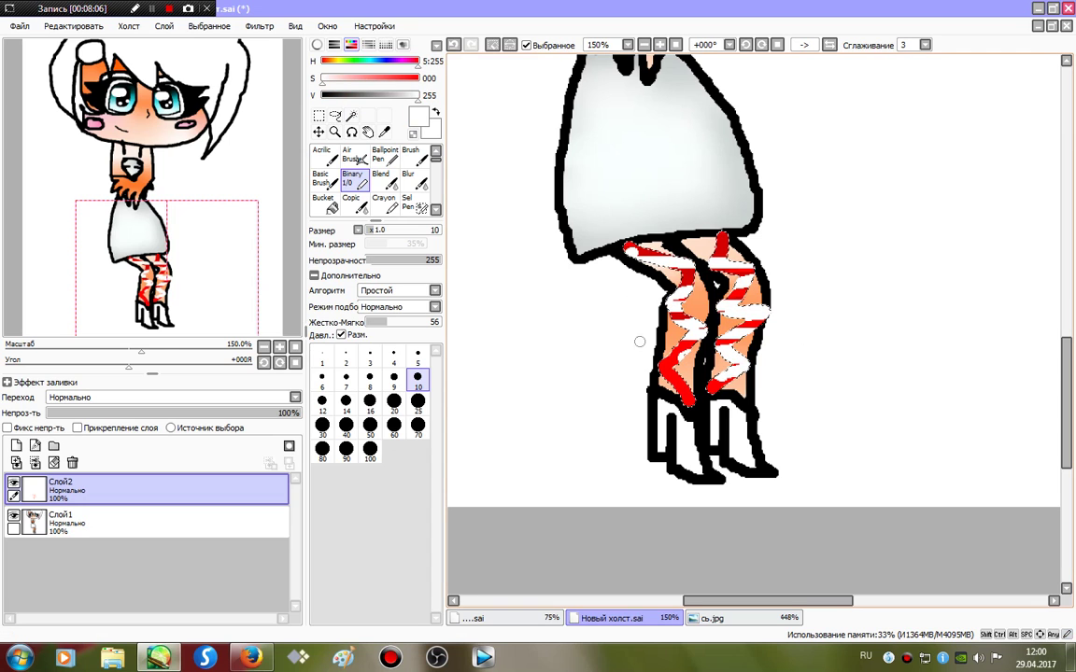
left_click(414, 180)
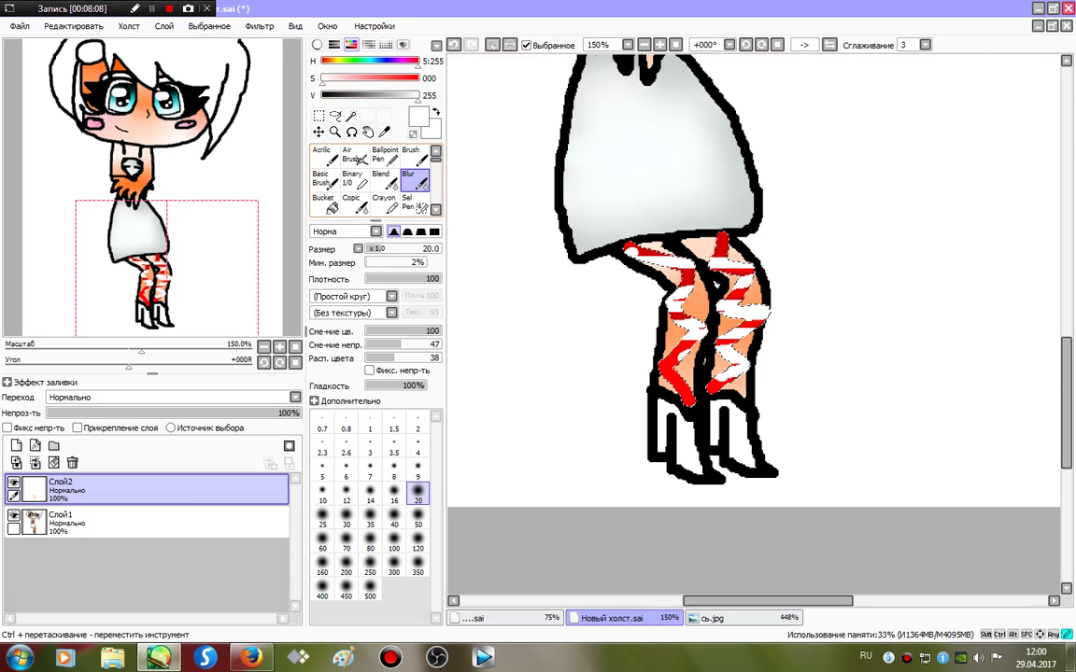
mouse_move(584, 357)
left_mouse_down()
mouse_move(847, 365)
mouse_move(531, 331)
mouse_move(618, 376)
mouse_move(508, 278)
mouse_move(811, 260)
mouse_move(756, 269)
mouse_move(570, 255)
mouse_move(471, 334)
left_mouse_up()
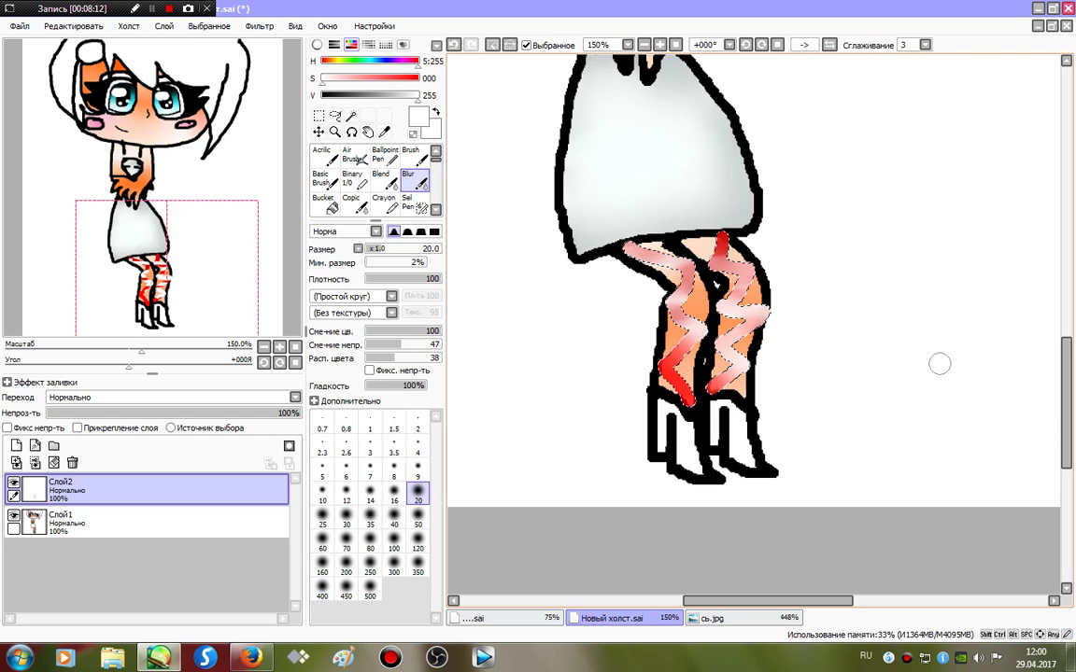
Clear the selection around the straps and merge Слой2 down into Слой1
left_click(492, 44)
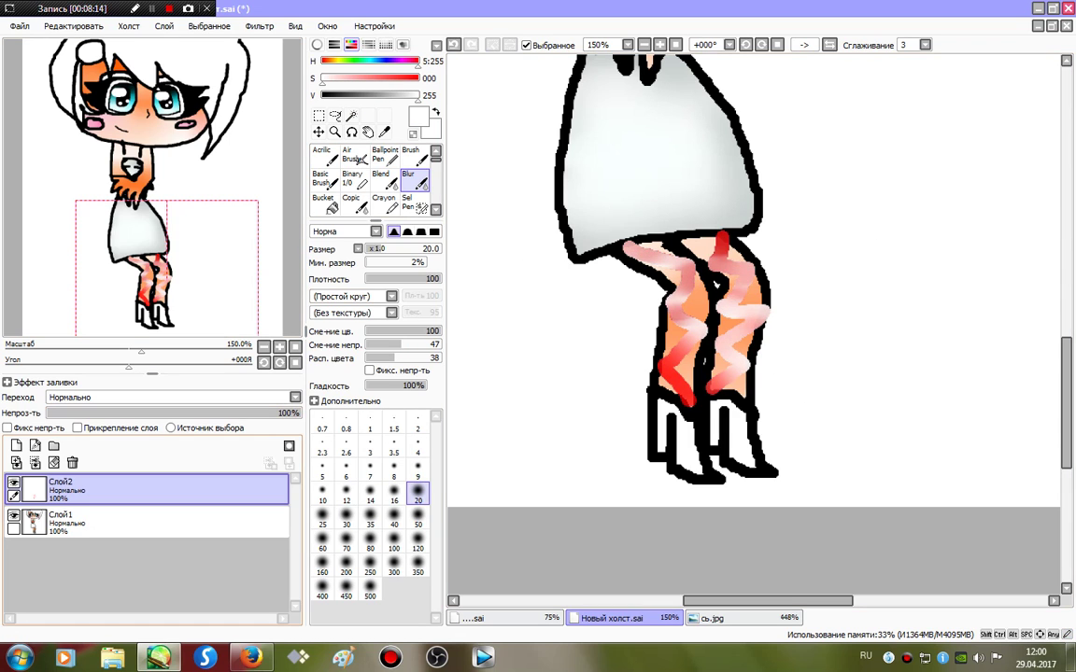
left_click(35, 463)
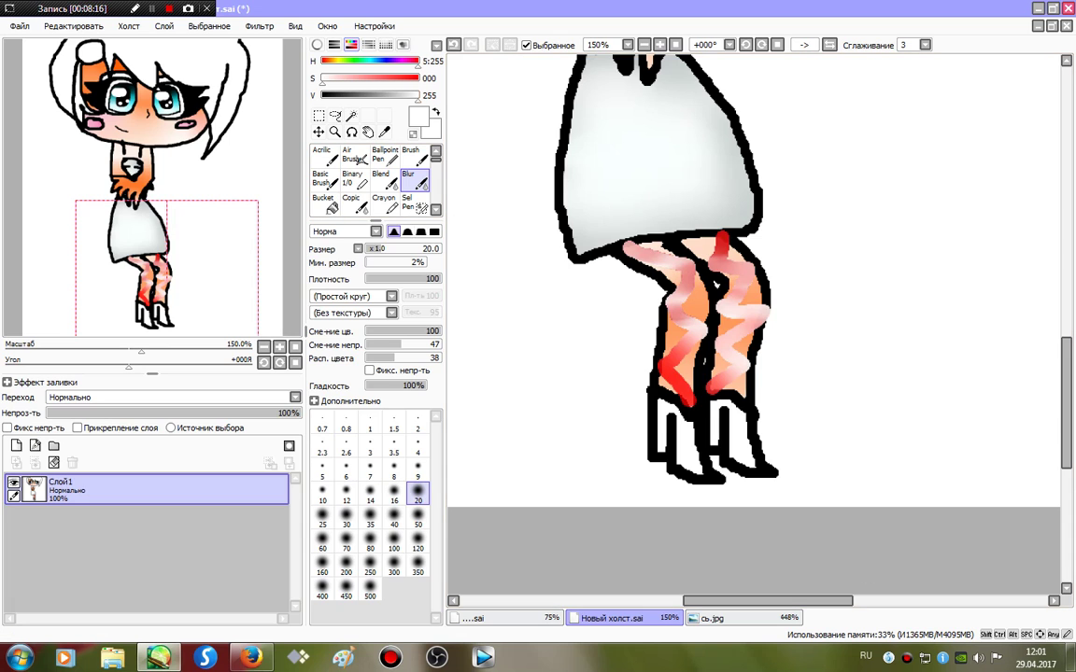
Select the white areas of both boots with the Magic Wand
left_click(352, 114)
left_click(707, 282)
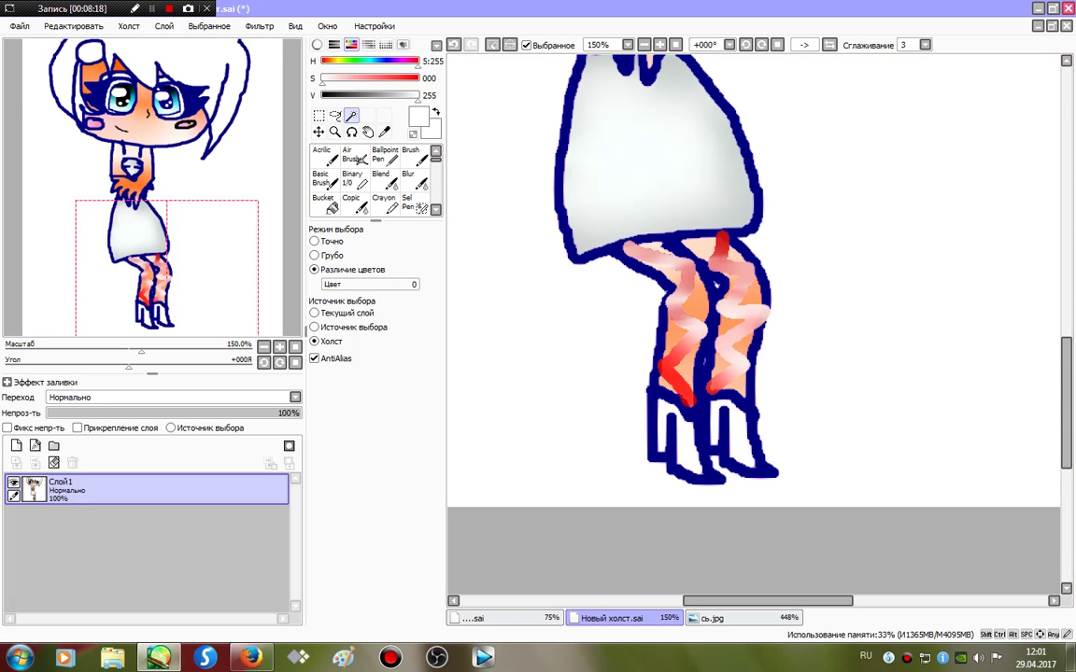
left_click(493, 45)
left_click(686, 437)
left_click(738, 432)
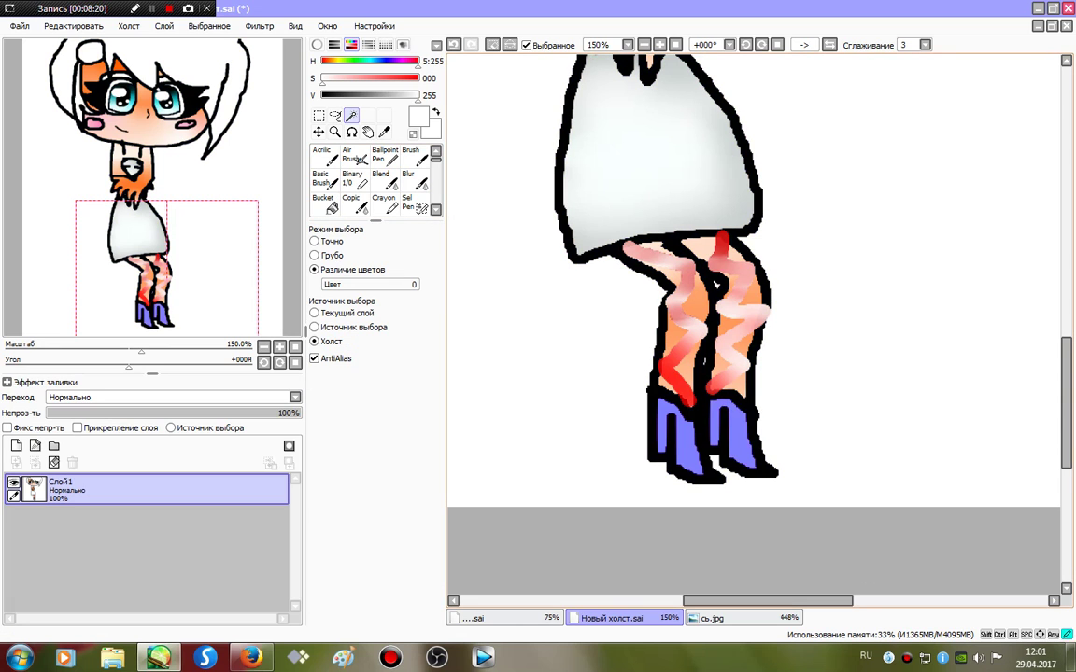
Sample the greyish-lilac shade from the dress in сь.jpg for the Binary brush and return to the drawing
left_click(354, 180)
left_click(738, 619)
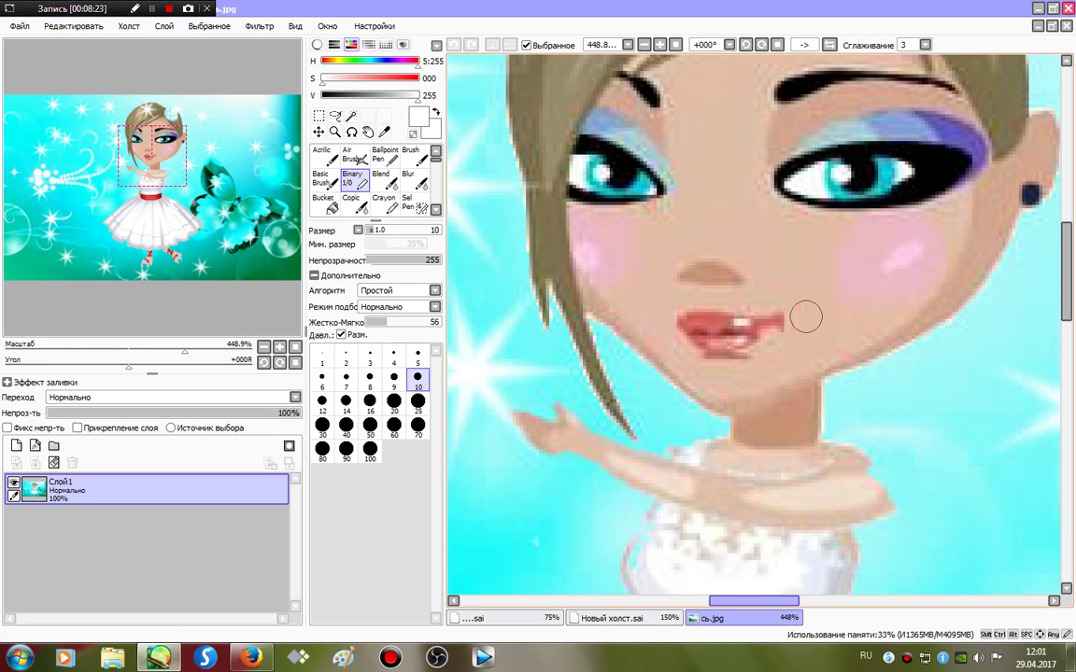
left_click(824, 579, "alt")
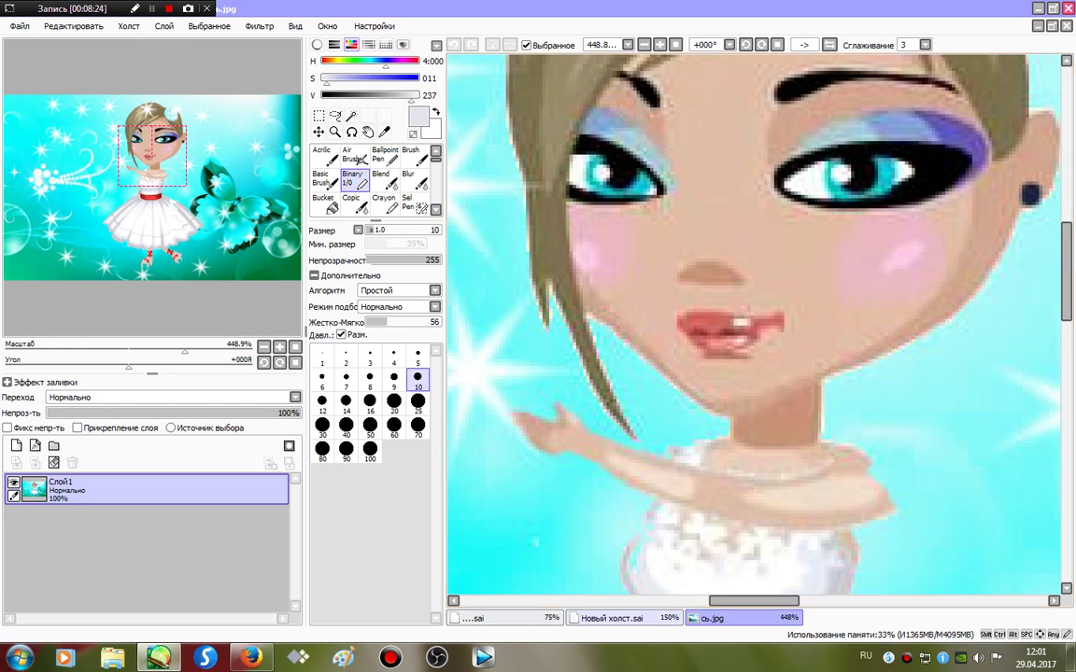
left_click(631, 619)
left_click(723, 618)
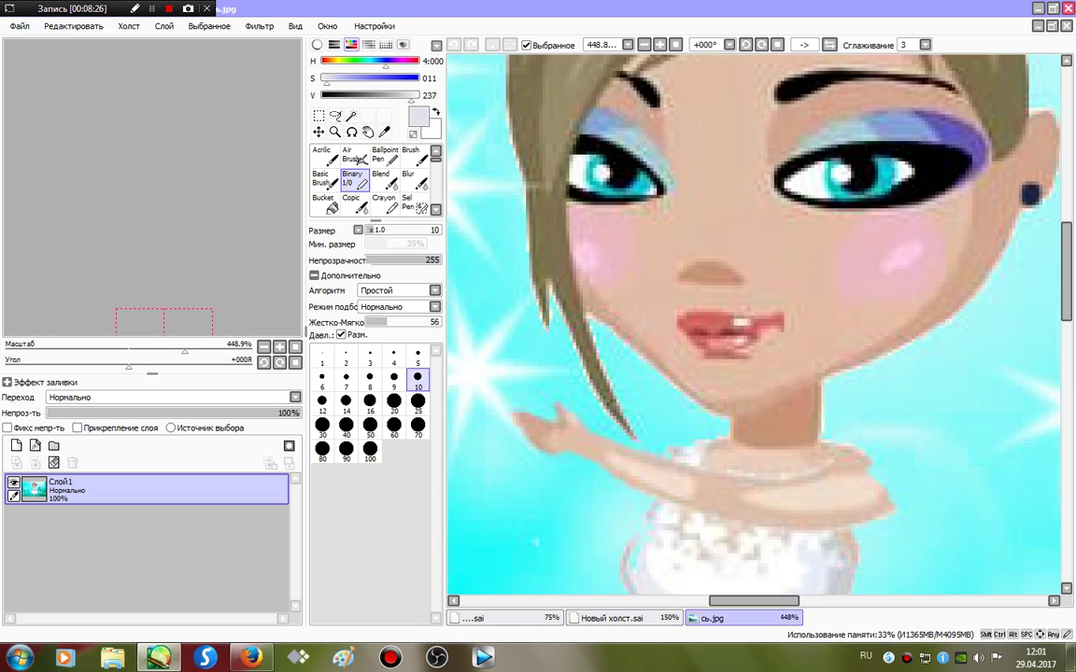
left_click(757, 520, "alt")
key("ctrl+Tab")
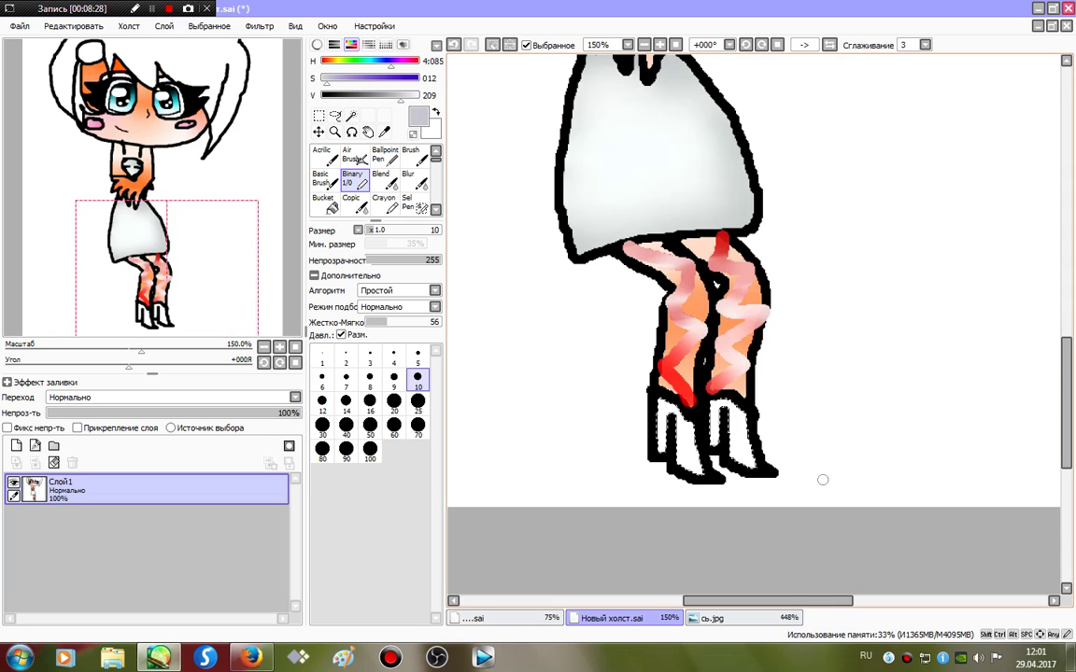
Paint both boots greyish-lilac with value 255 highlights and blend them with Blur at size 20
left_click_drag(725, 419, 730, 456)
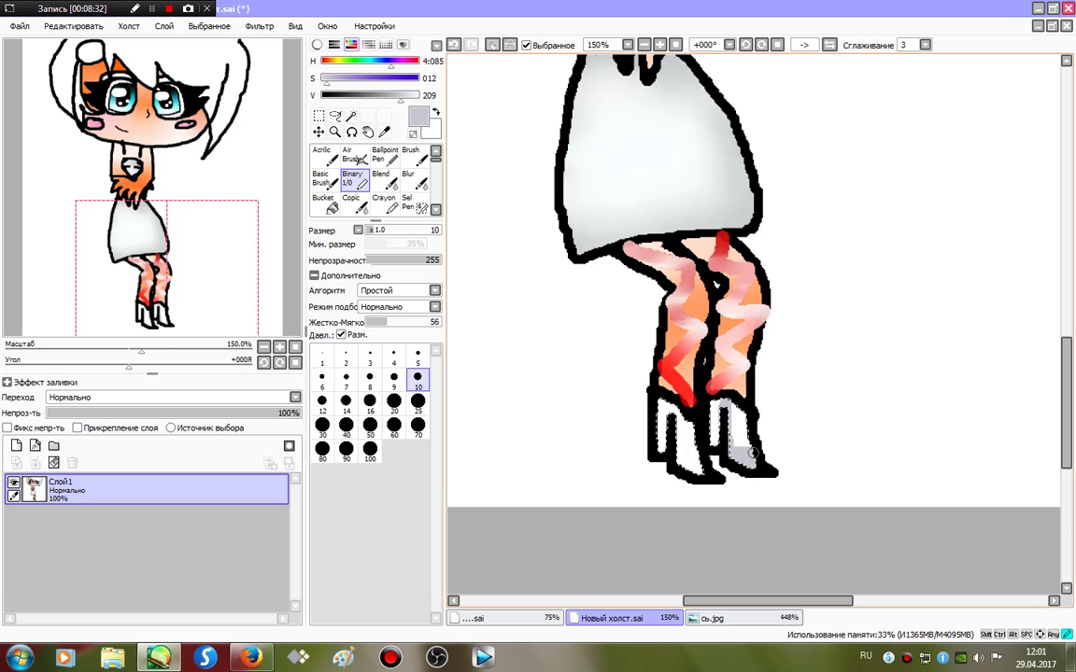
mouse_move(753, 453)
left_mouse_down()
mouse_move(686, 460)
mouse_move(714, 472)
mouse_move(683, 468)
mouse_move(668, 401)
mouse_move(664, 487)
mouse_move(680, 421)
mouse_move(704, 438)
mouse_move(686, 409)
mouse_move(714, 446)
left_mouse_up()
left_click_drag(402, 96, 419, 96)
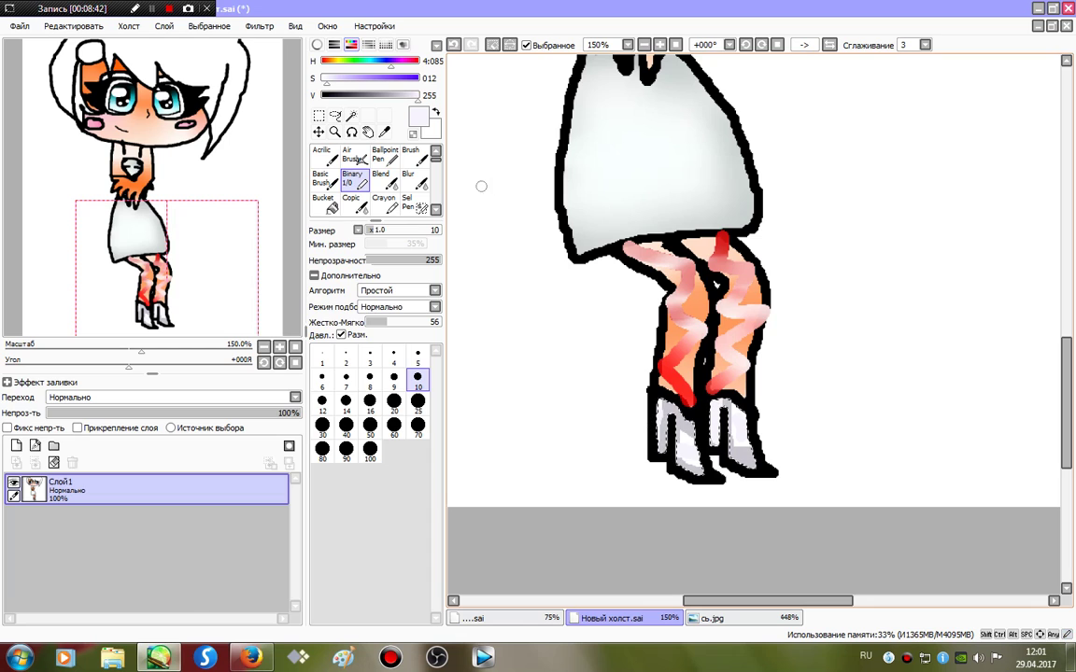
left_click(413, 180)
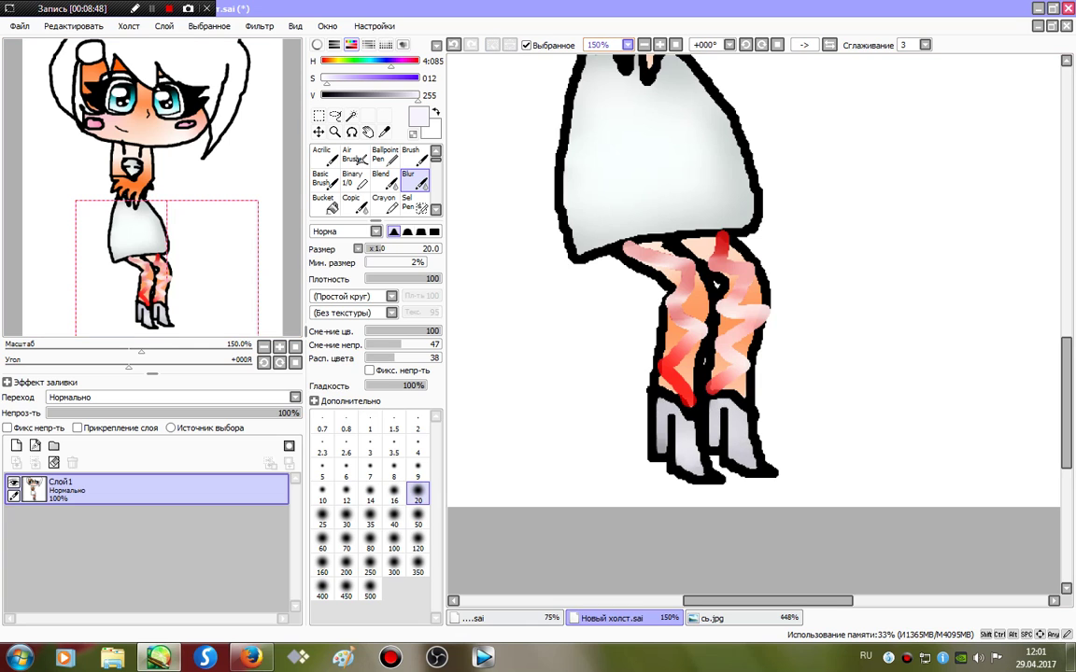
Select all the white hair areas with the Magic Wand
left_click(677, 45)
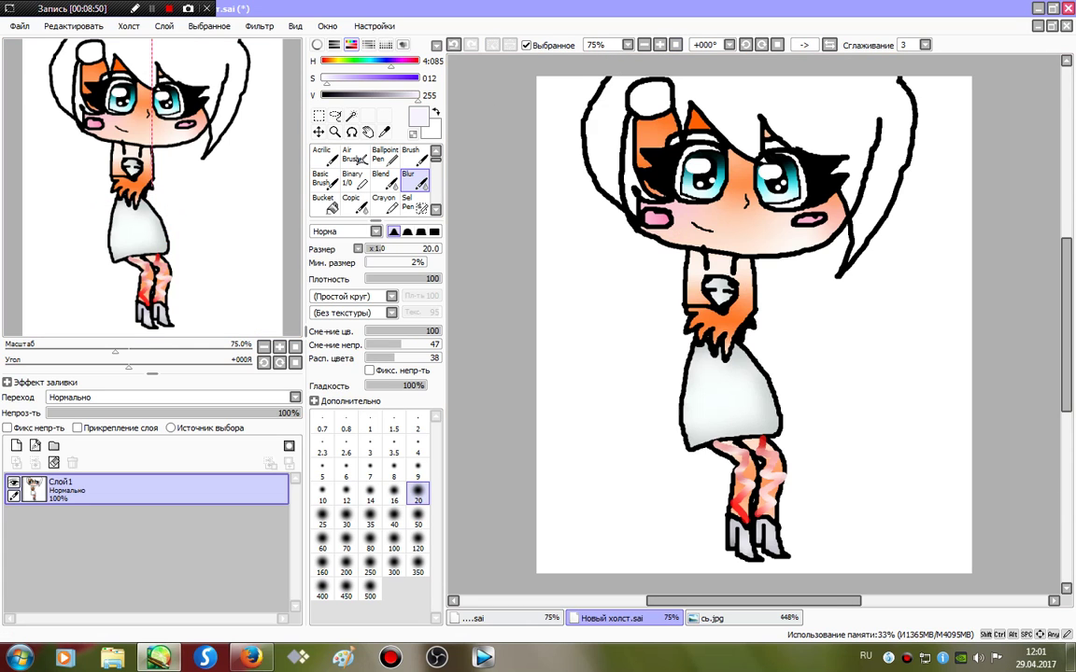
left_click(351, 115)
left_click(639, 183)
left_click(613, 149)
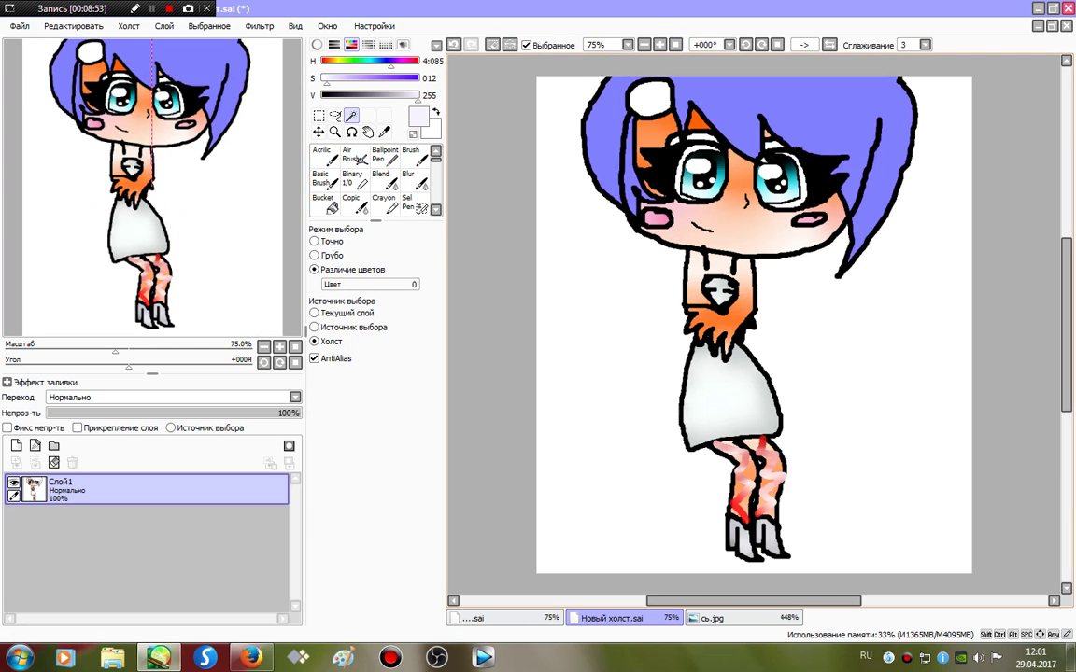
Fill the selected hair with the brown sampled from the hair in сь.jpg, using the Binary brush at size 70
left_click(352, 178)
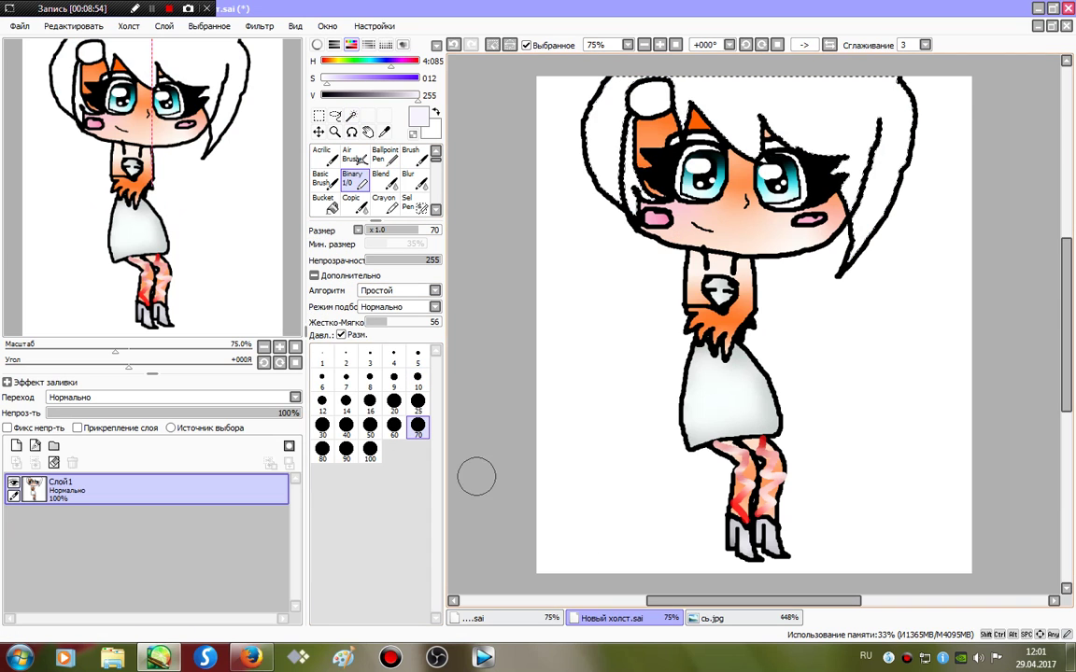
left_click(743, 618)
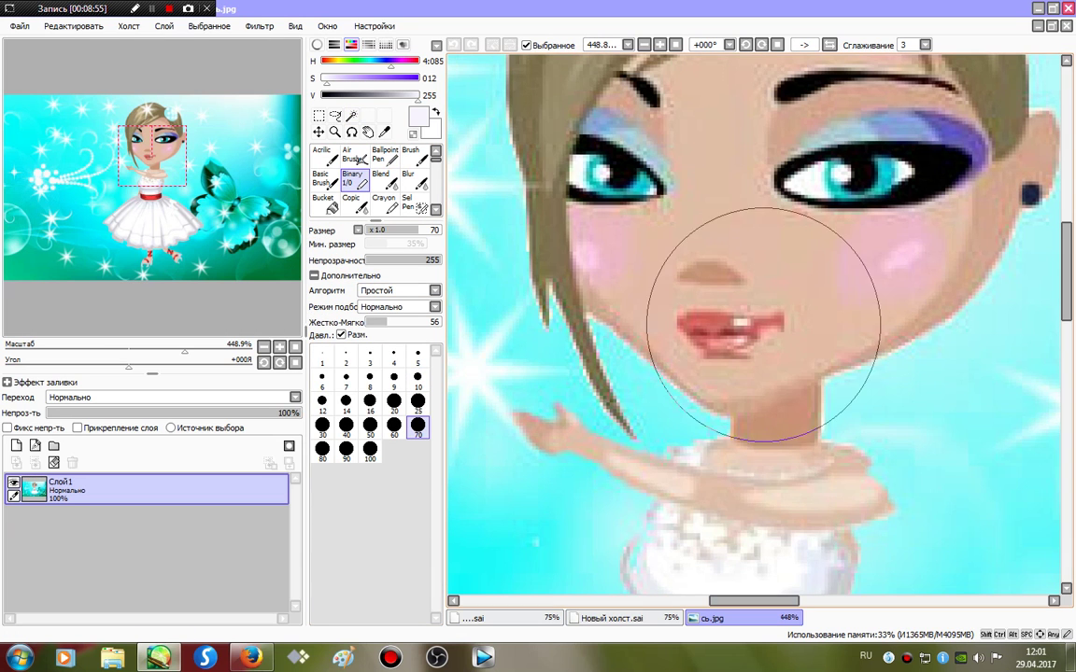
right_click(551, 137)
right_click(536, 241)
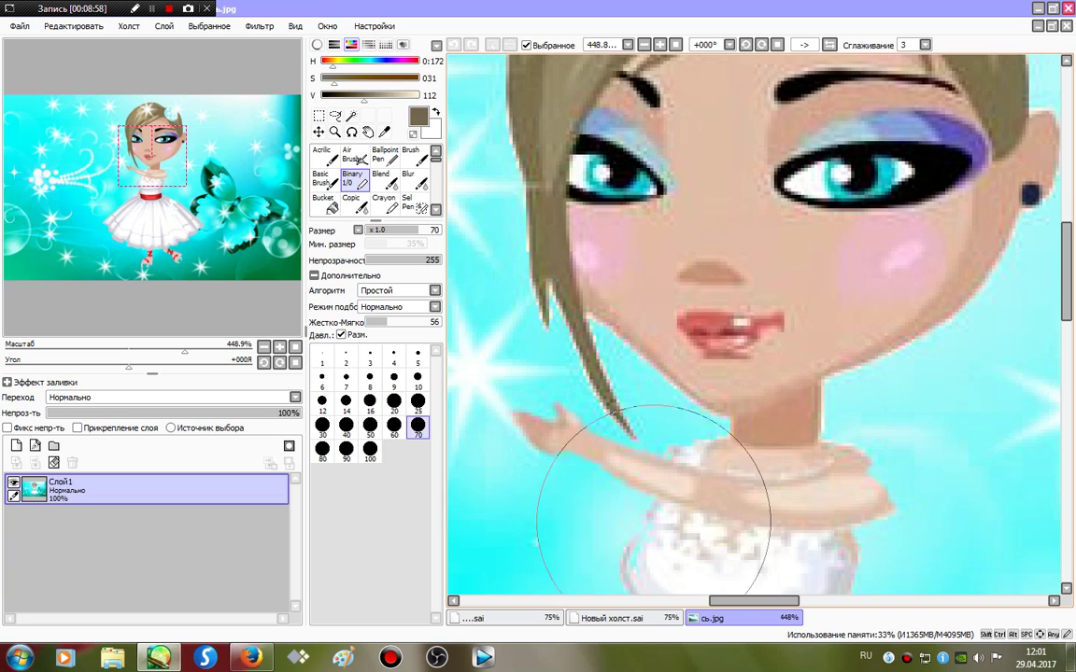
left_click(639, 618)
mouse_move(868, 223)
left_mouse_down()
mouse_move(857, 115)
mouse_move(898, 78)
mouse_move(777, 125)
mouse_move(591, 101)
mouse_move(774, 124)
mouse_move(797, 160)
mouse_move(543, 109)
mouse_move(612, 95)
left_mouse_up()
left_click(550, 45)
Paint dark shading at value 76 and cream highlights at value 255 over the hair
left_click_drag(364, 96, 351, 96)
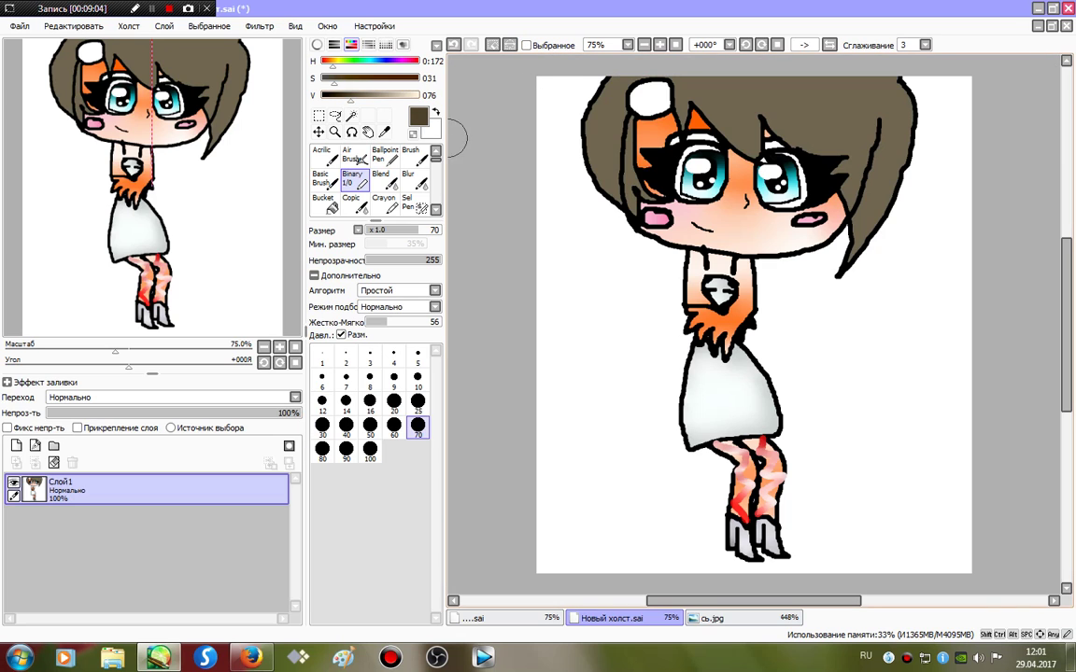
mouse_move(624, 201)
left_mouse_down()
mouse_move(644, 98)
mouse_move(749, 137)
mouse_move(659, 112)
mouse_move(766, 186)
mouse_move(766, 215)
left_mouse_up()
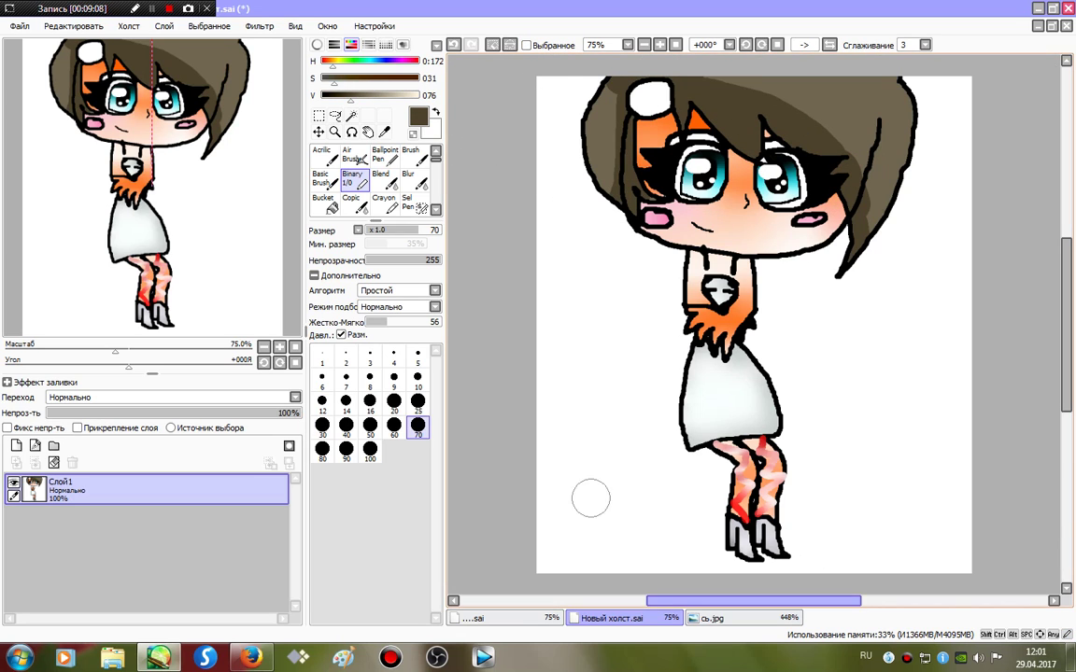
left_click_drag(351, 96, 419, 95)
left_click_drag(827, 132, 883, 107)
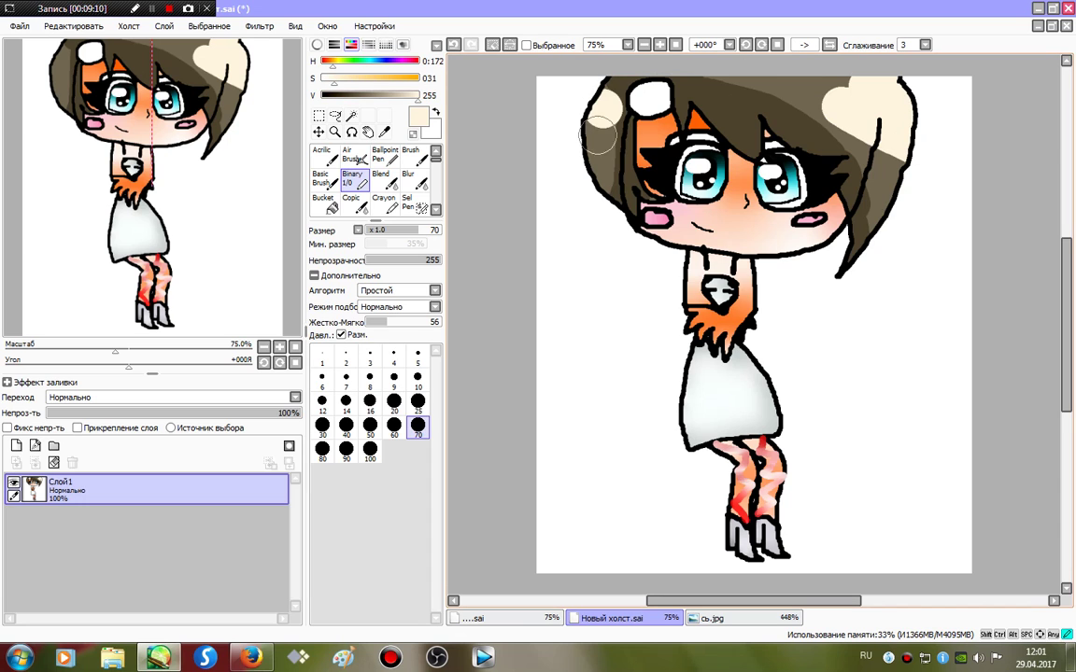
Blend the hair shading and highlights with Blur at sizes 50 and 100 and clear the selection
left_click(411, 180)
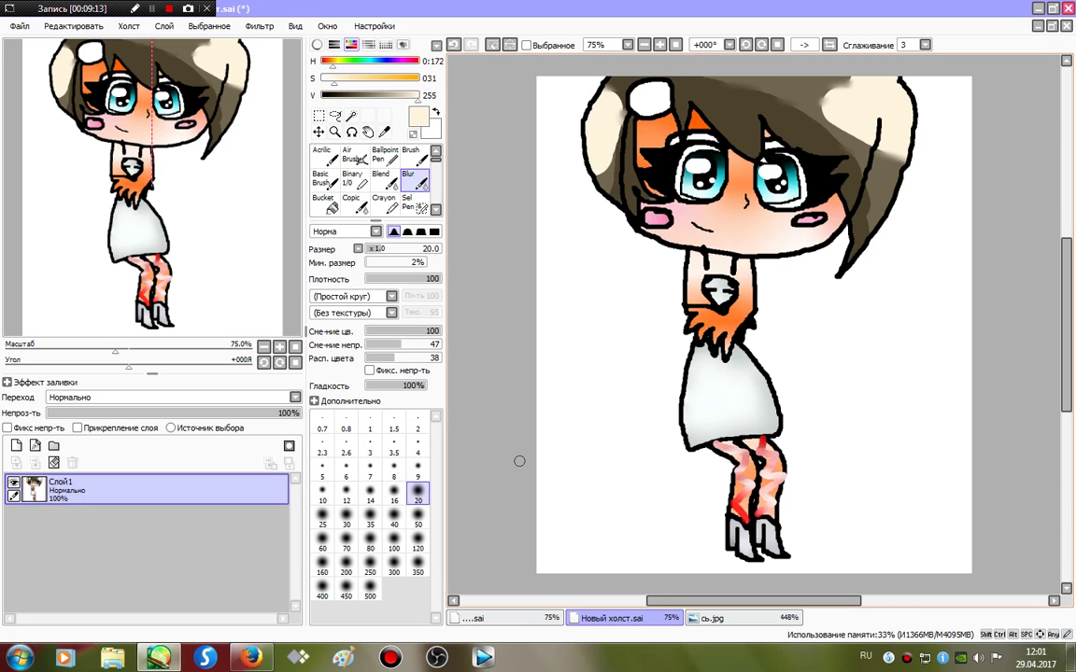
left_click(417, 548)
mouse_move(838, 81)
left_mouse_down()
mouse_move(728, 98)
mouse_move(757, 115)
mouse_move(859, 132)
left_mouse_up()
left_click(454, 45)
left_click(418, 518)
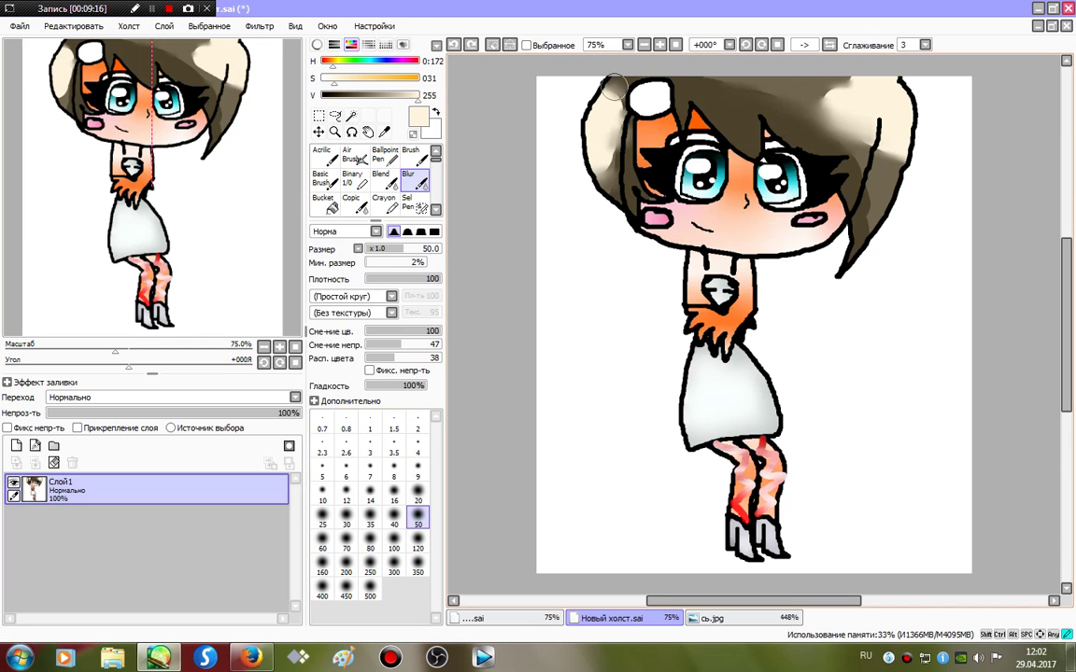
mouse_move(614, 87)
left_mouse_down()
mouse_move(456, 110)
mouse_move(613, 103)
mouse_move(584, 60)
mouse_move(951, 145)
mouse_move(546, 142)
mouse_move(476, 54)
left_mouse_up()
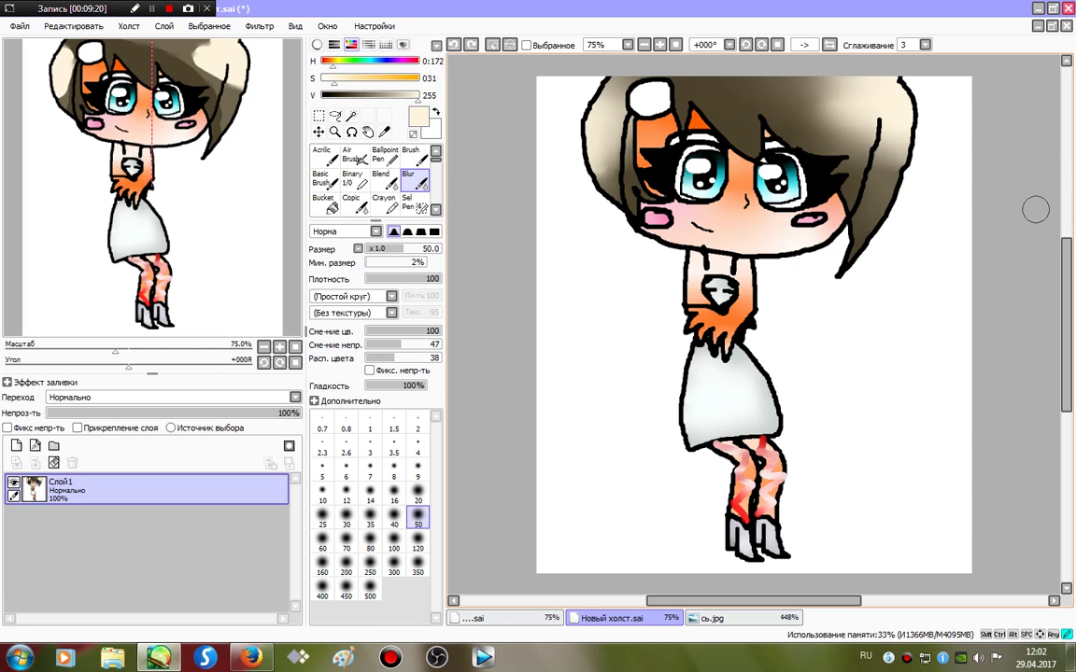
left_click(395, 542)
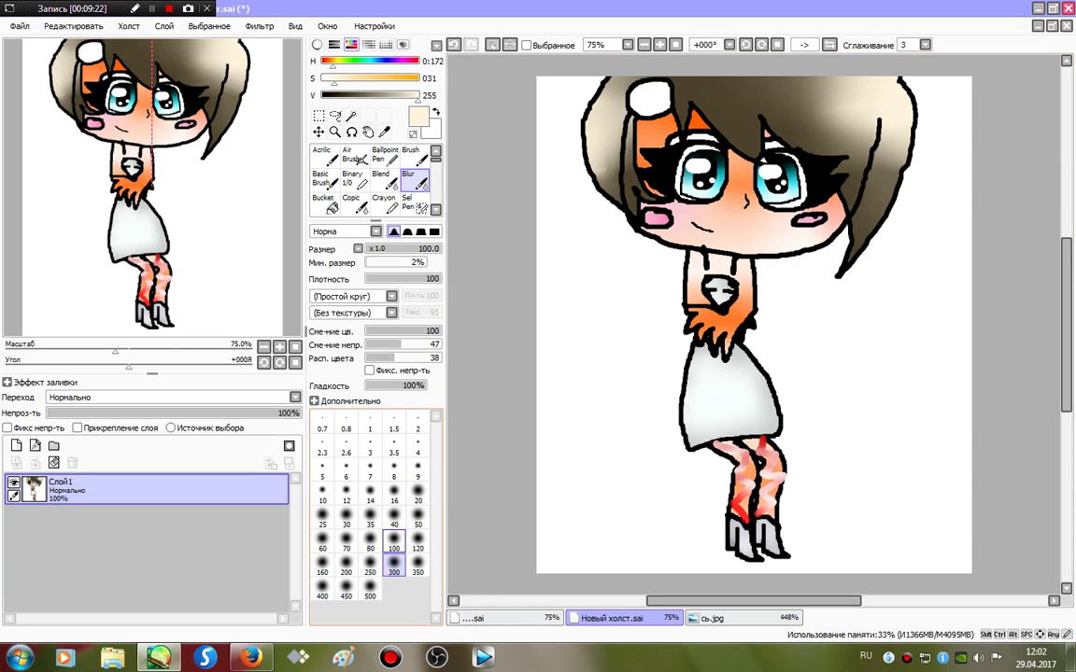
mouse_move(812, 156)
left_mouse_down()
mouse_move(946, 117)
mouse_move(575, 107)
mouse_move(976, 217)
mouse_move(562, 94)
mouse_move(720, 93)
mouse_move(915, 146)
mouse_move(532, 166)
left_mouse_up()
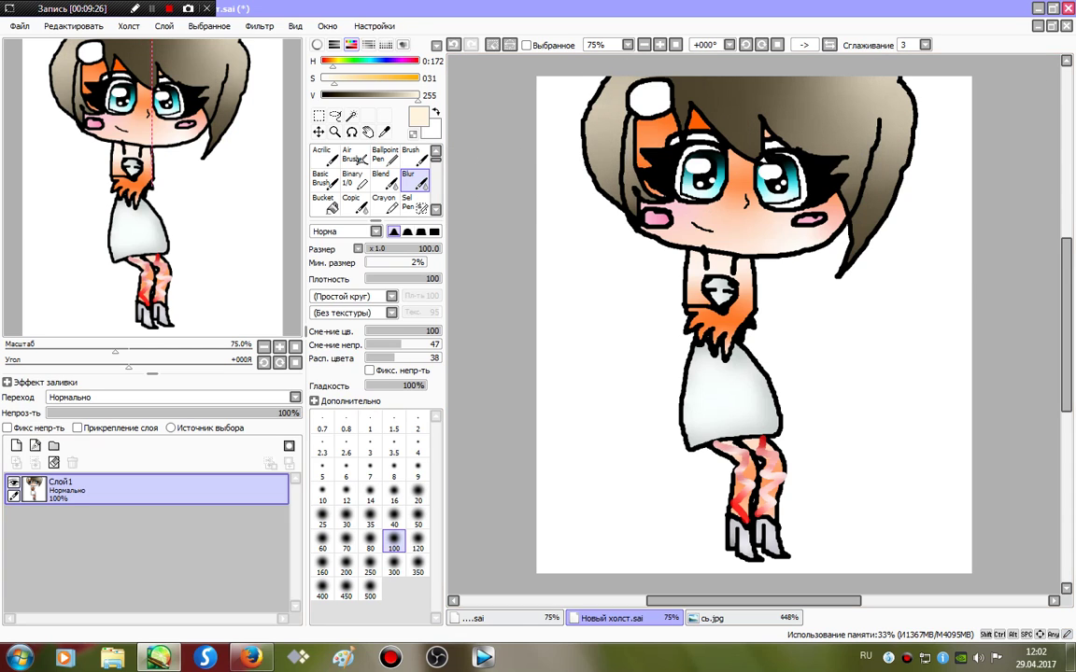
left_click(494, 45)
Select the round hair ornament with the Magic Wand and sample the light blue of the ornament in сь.jpg
left_click(352, 132)
left_click(351, 116)
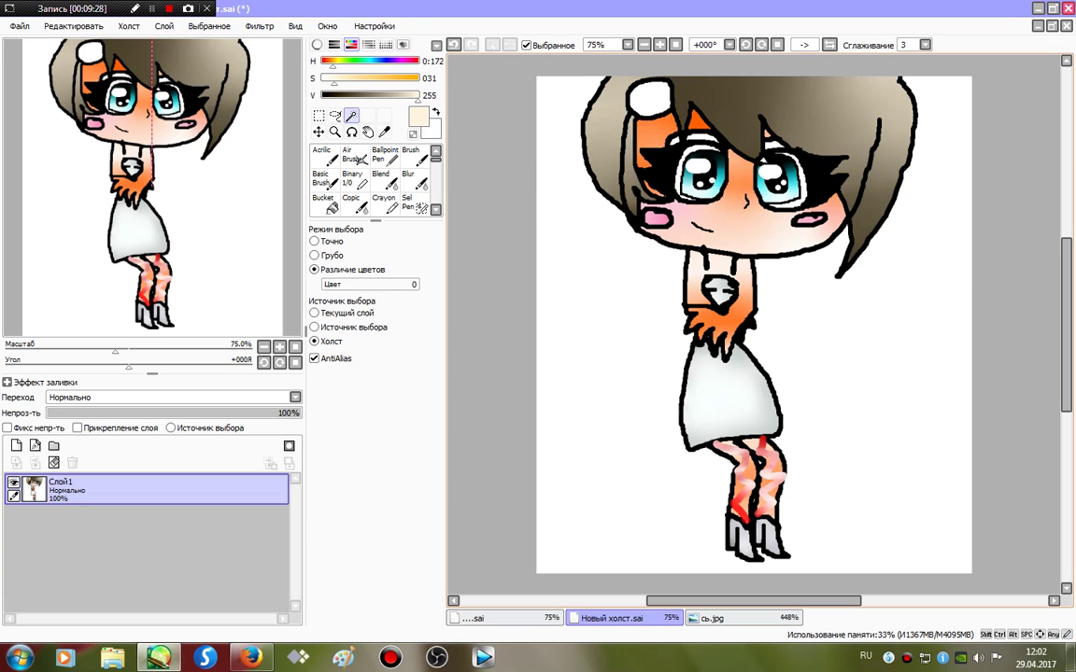
left_click(650, 99)
left_click(353, 177)
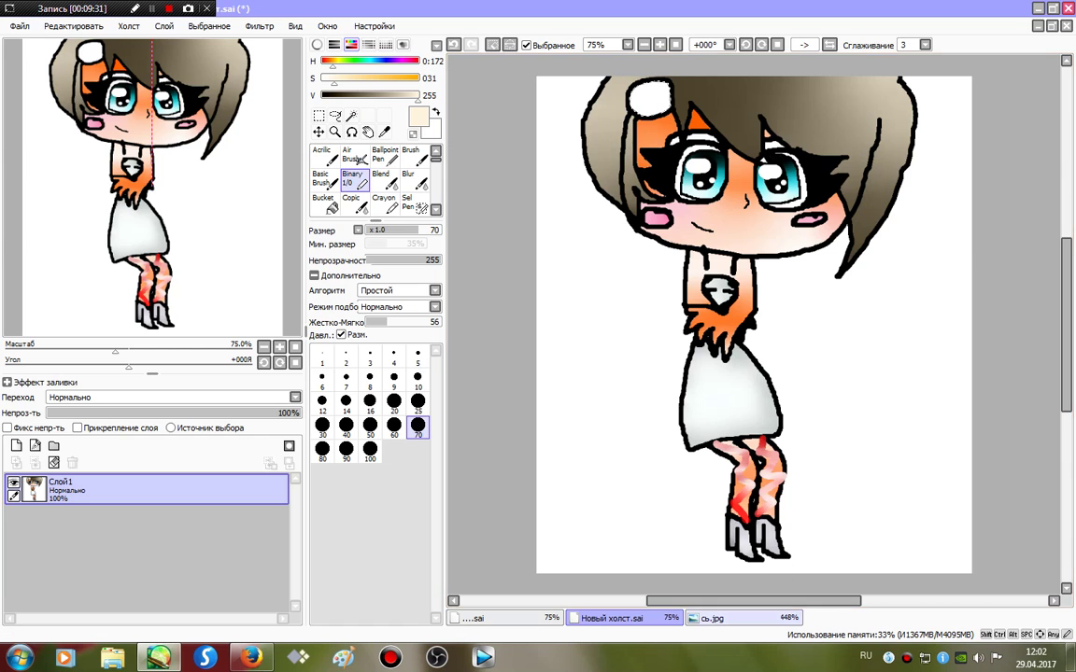
left_click(738, 619)
left_click_drag(155, 119, 177, 118)
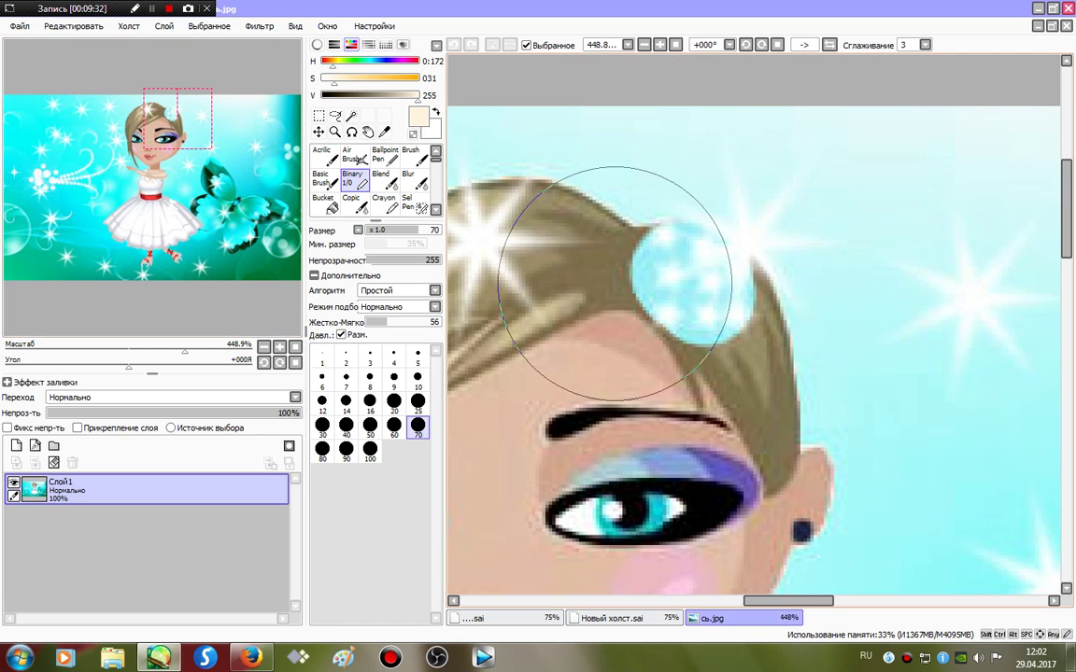
left_click(642, 269, "alt")
left_click(612, 618)
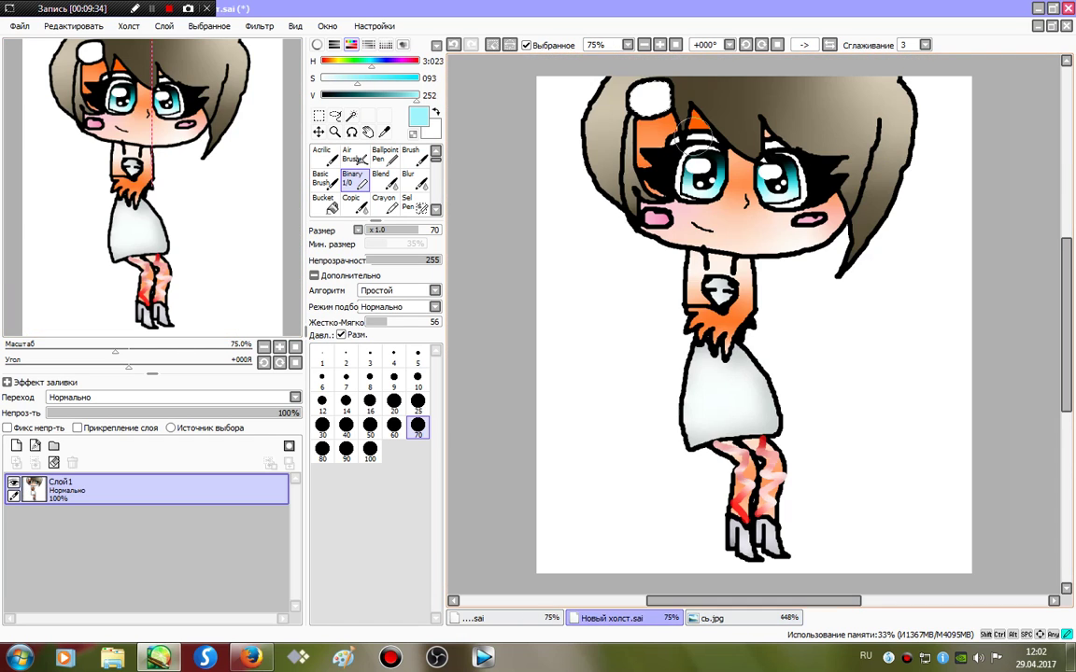
Paint the hair ornament in light blue tones with the Binary brush at size 70 and blend them with Blur at size 50
left_click_drag(645, 94, 675, 105)
left_click(417, 96)
left_click(322, 79)
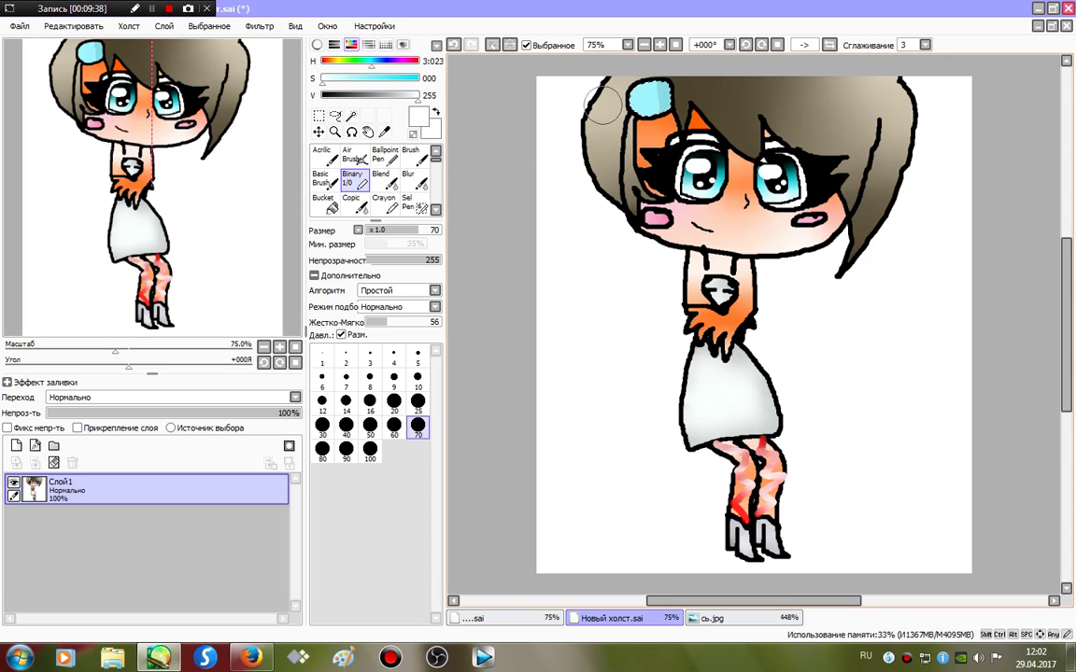
left_click(408, 179)
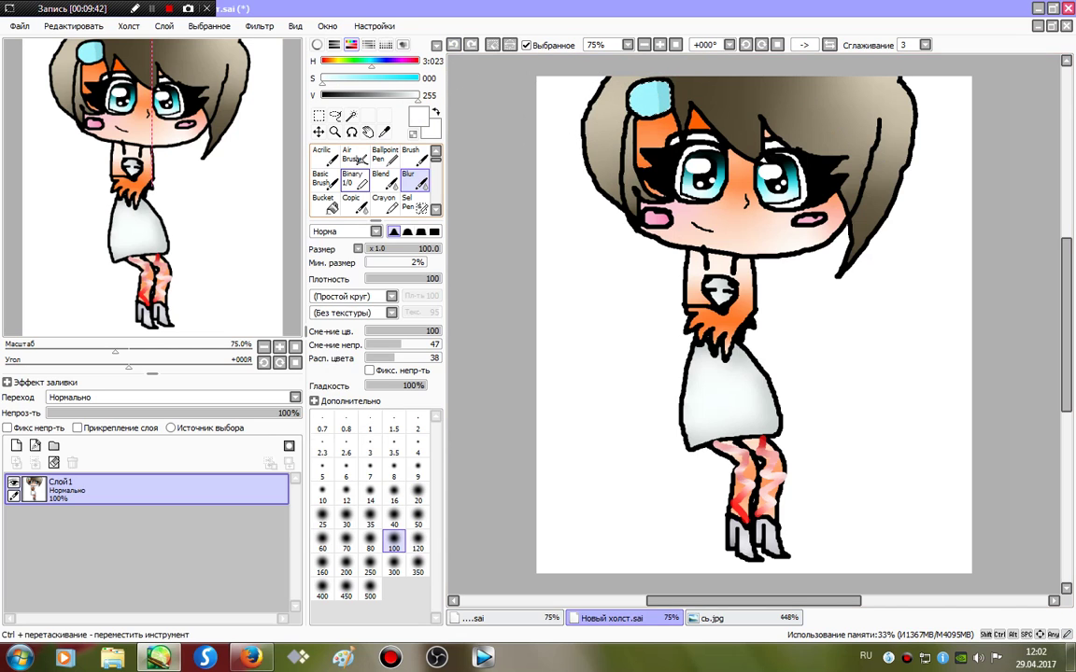
left_click(352, 179)
left_click(408, 180)
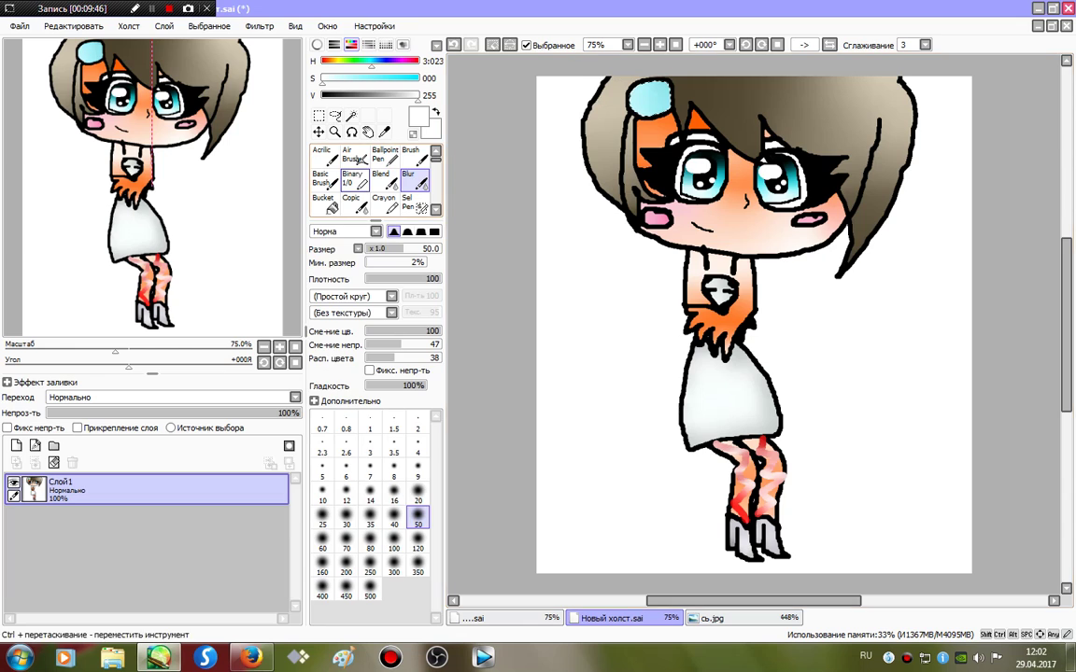
Dot white spots on the hair ornament with the Binary brush at size 10 and soften them with Blur at size 20
left_click(352, 179)
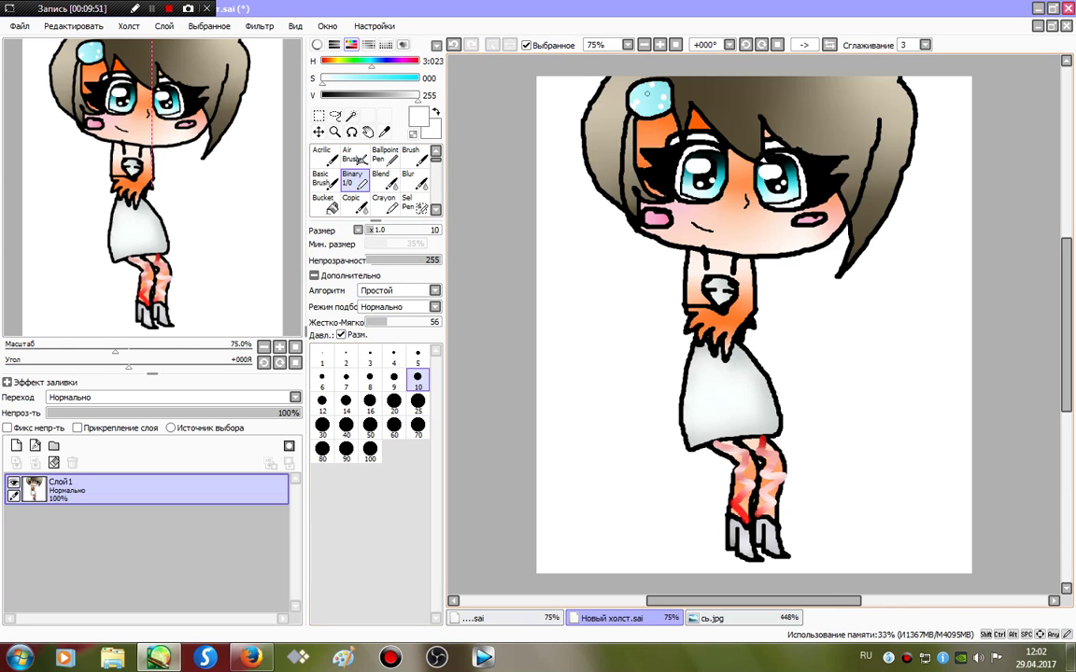
left_click(408, 179)
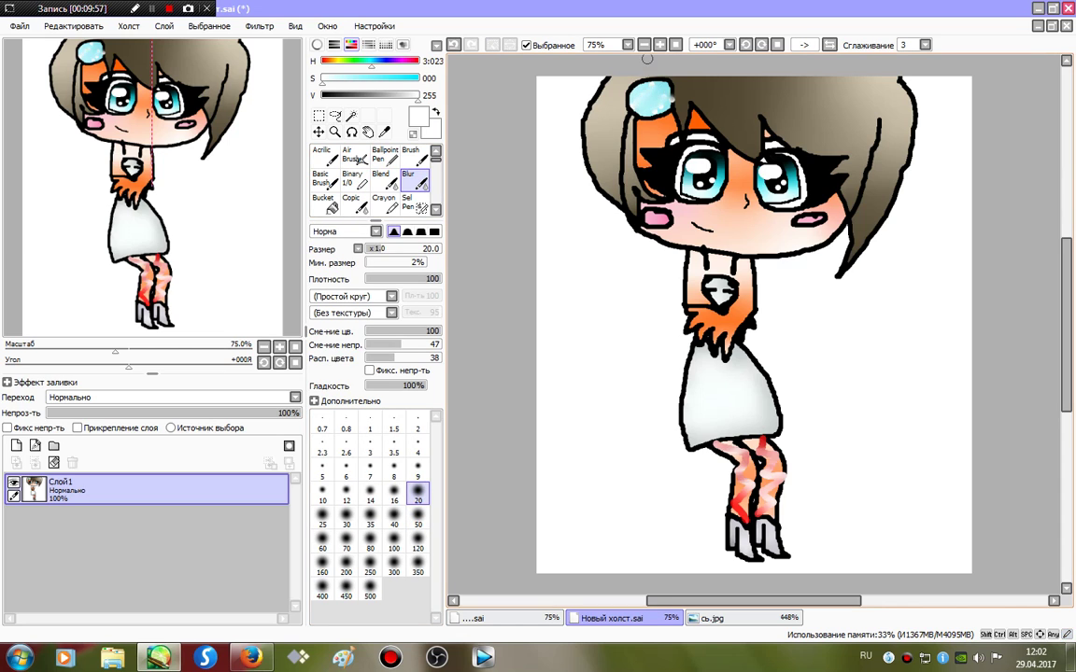
Select the white eyelid areas above both eyes with the Magic Wand, undoing the stray pick of the black outlines
left_click(351, 115)
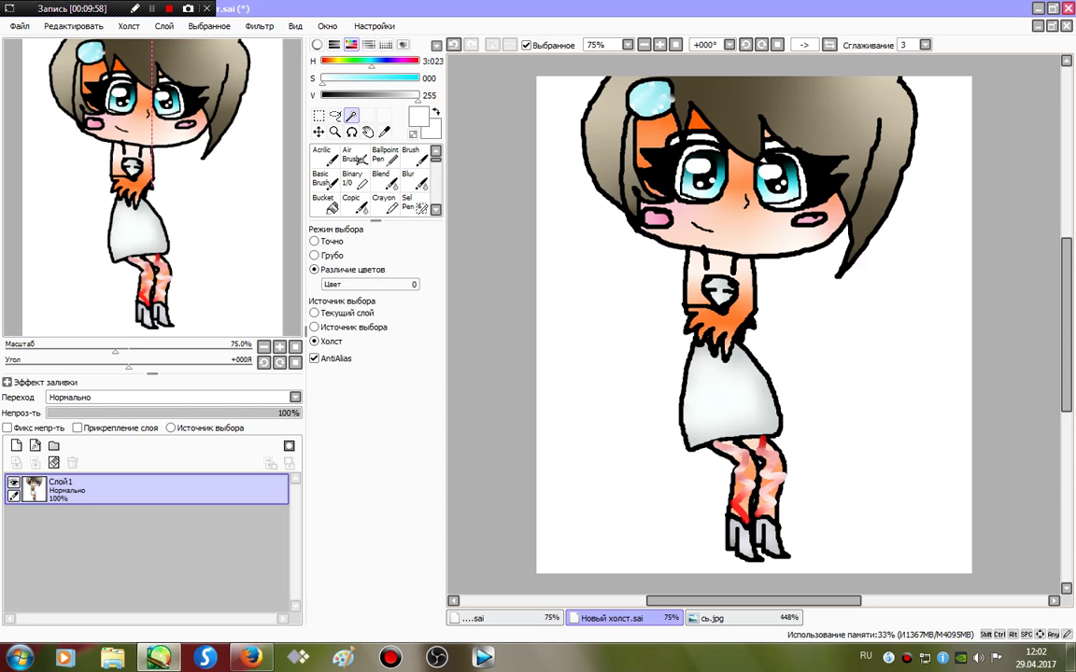
left_click(704, 138)
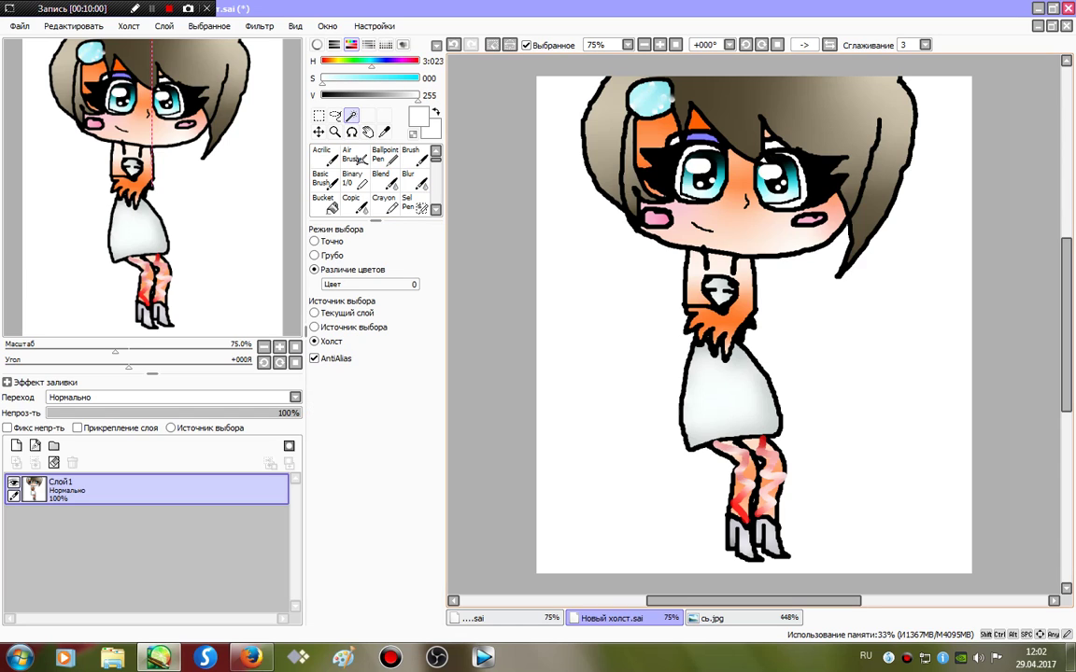
left_click(667, 168)
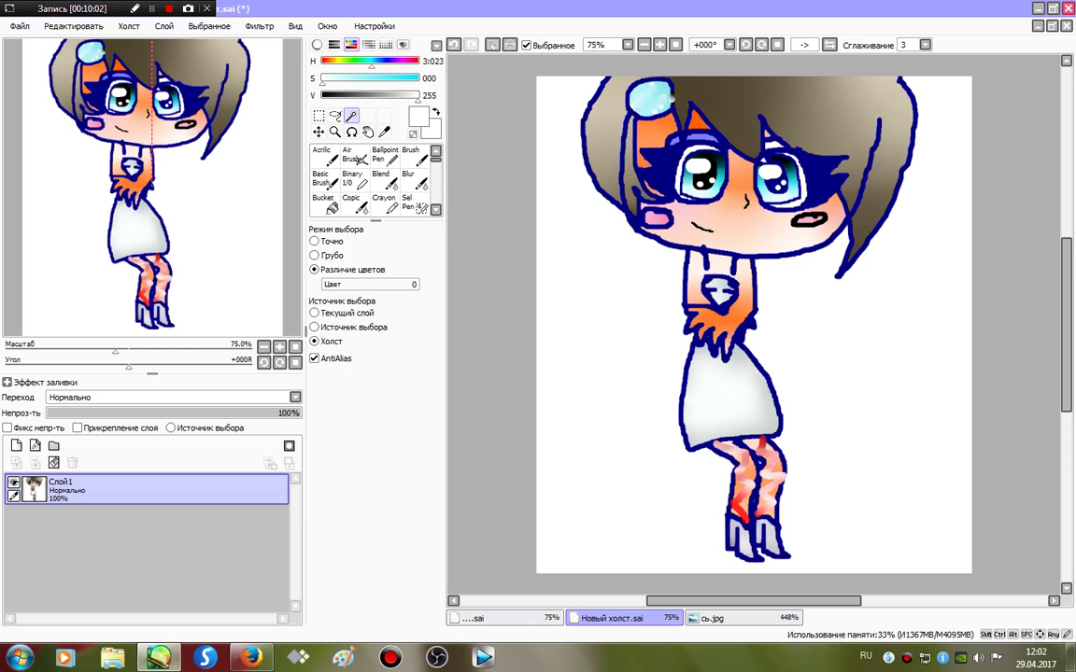
key("ctrl+z")
Sample the purple eyeshadow in сь.jpg and colour the selected eyelids with the Binary brush at size 25
left_click(352, 178)
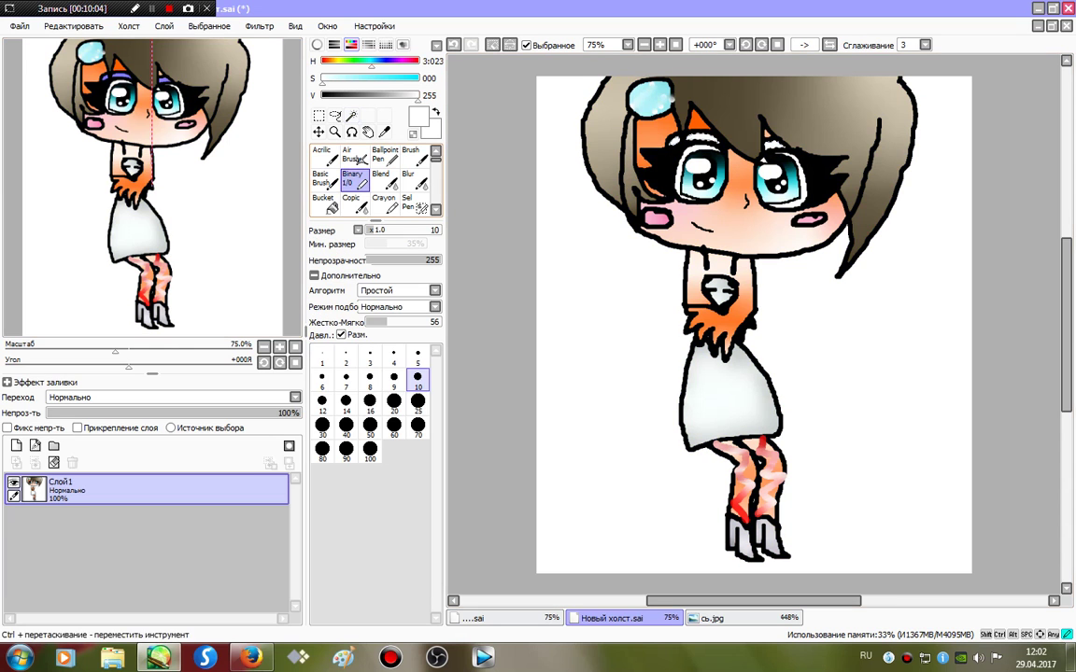
left_click(740, 618)
left_click_drag(177, 113, 158, 150)
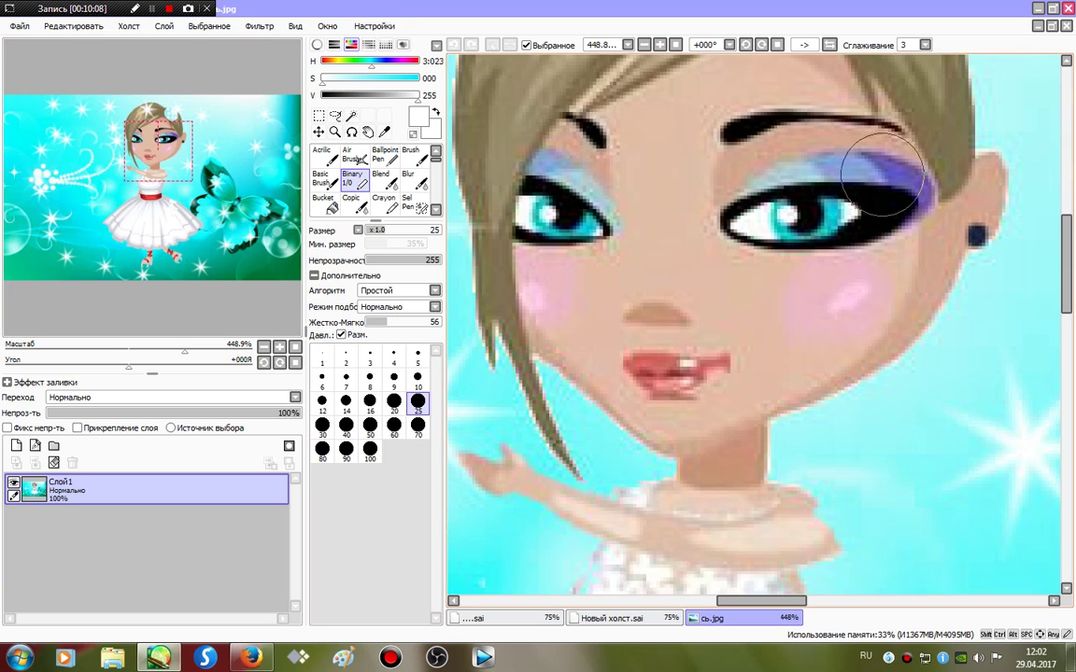
right_click(853, 171)
right_click(898, 171)
left_click(611, 618)
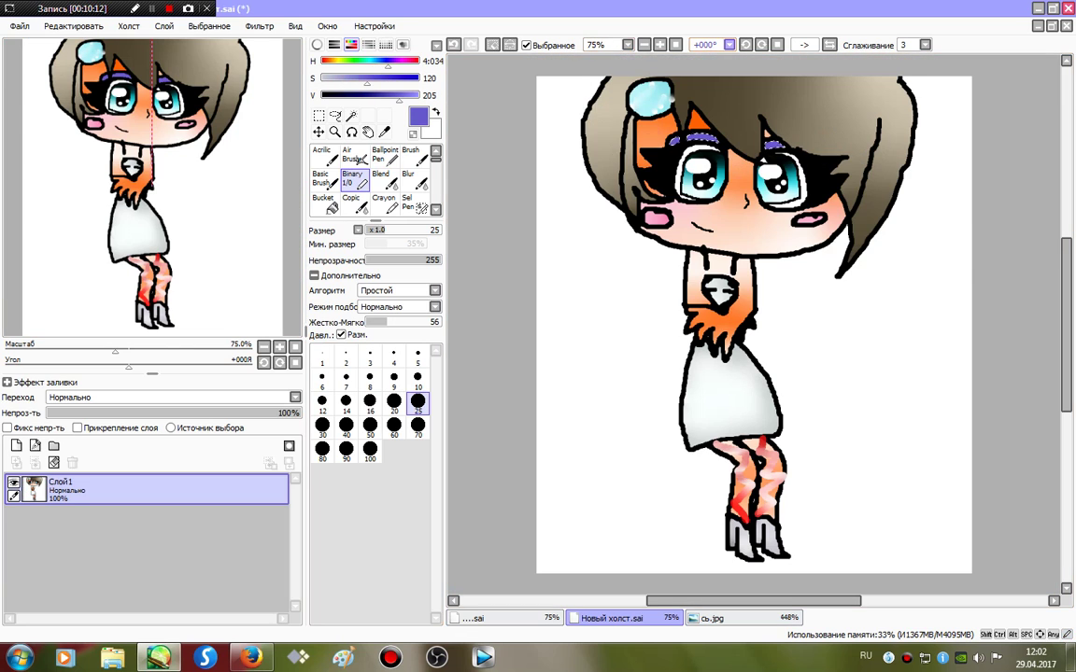
Hide the selection outline and shade parts of both eyelids in a darker purple with the Binary brush at size 25
left_click(534, 45)
left_click(659, 44)
left_click(659, 44)
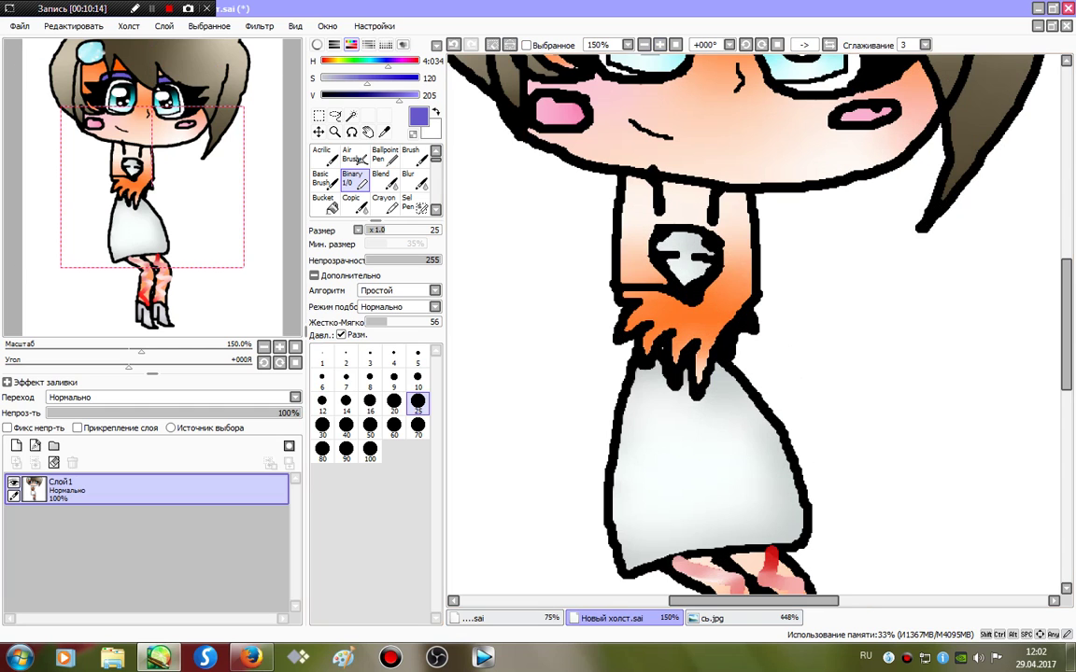
left_click_drag(150, 184, 143, 136)
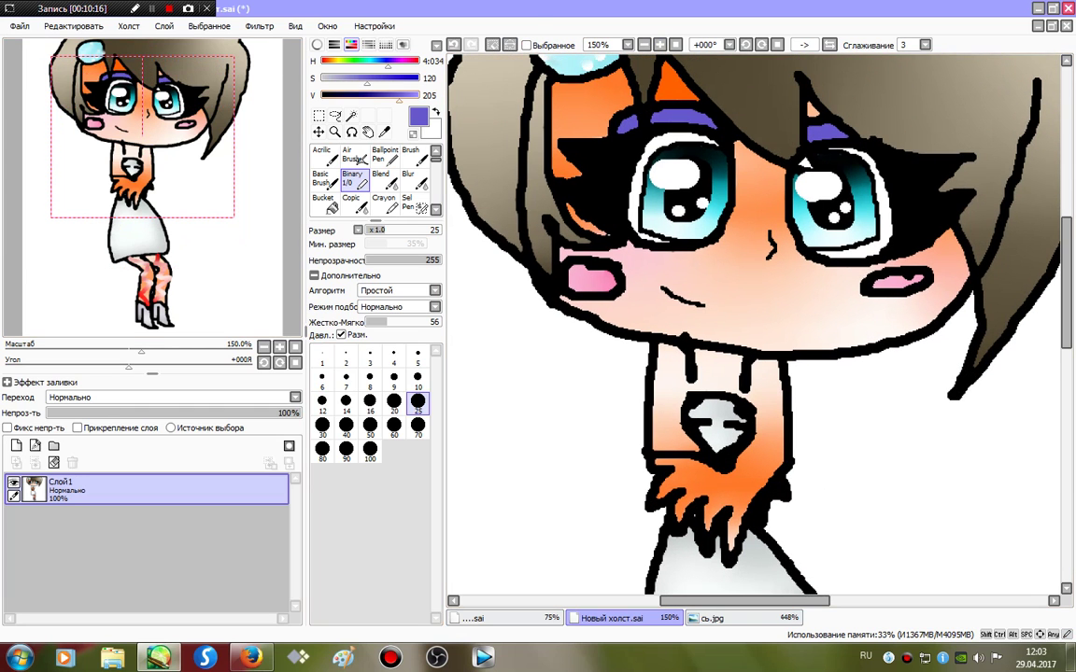
left_click(380, 96)
left_click_drag(652, 116, 636, 122)
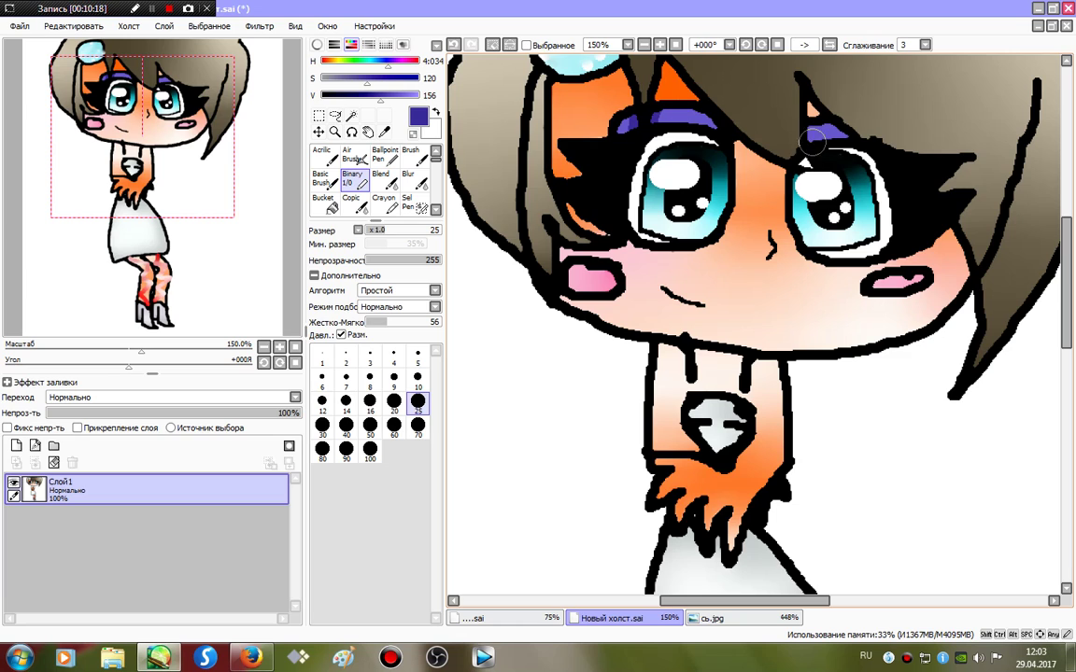
left_click_drag(807, 118, 810, 134)
Add white highlights to both eyelids with the Binary brush at size 25
left_click(417, 96)
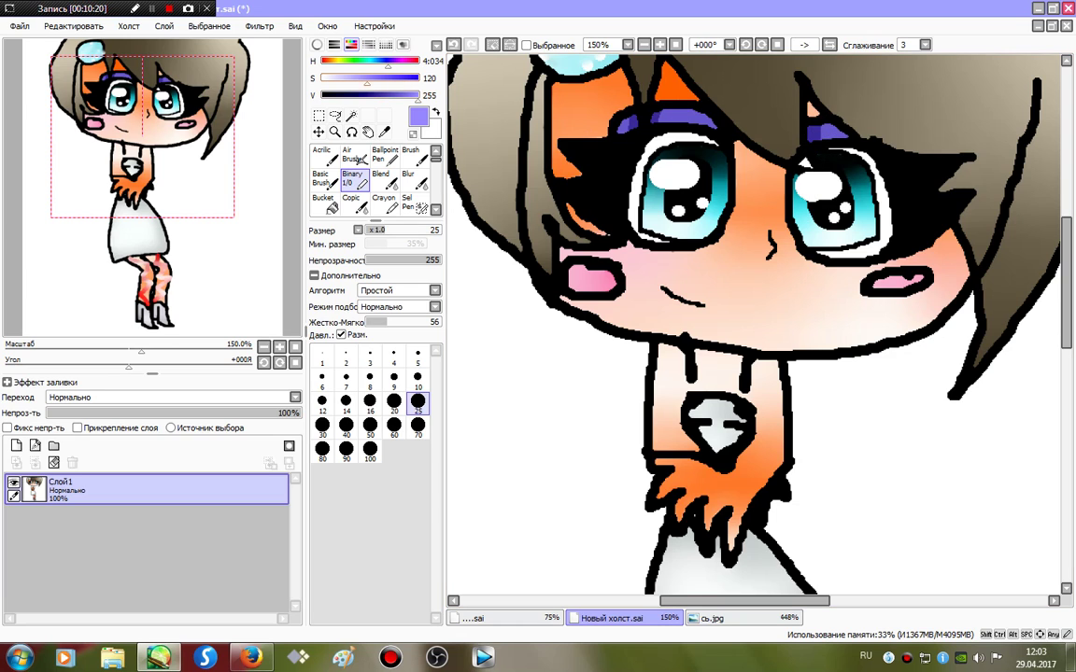
left_click(324, 79)
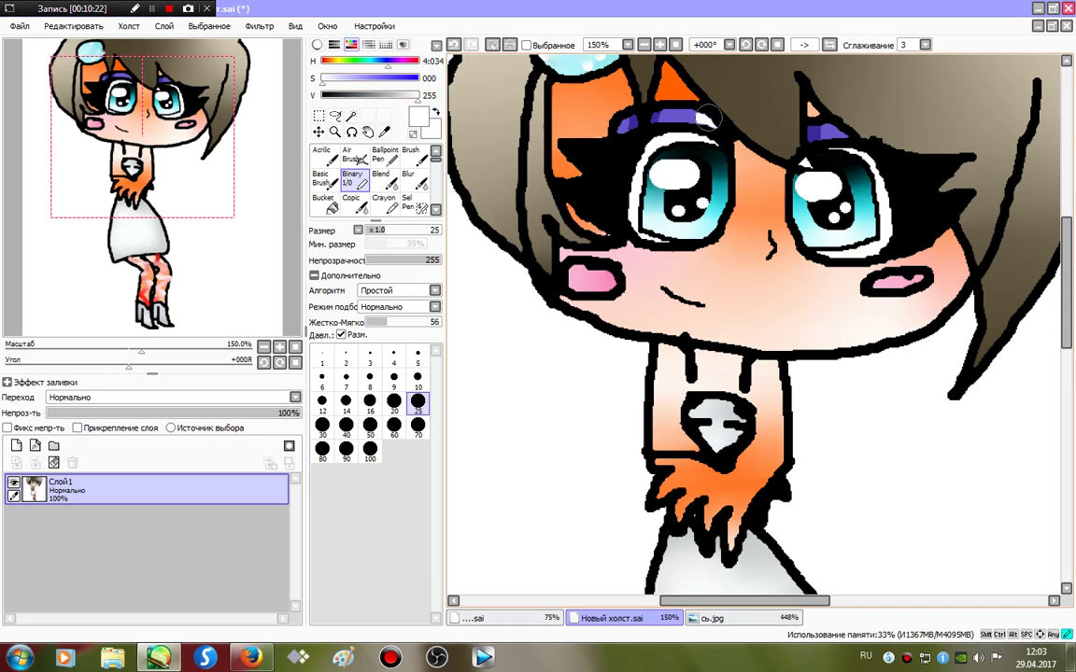
left_click_drag(708, 123, 701, 124)
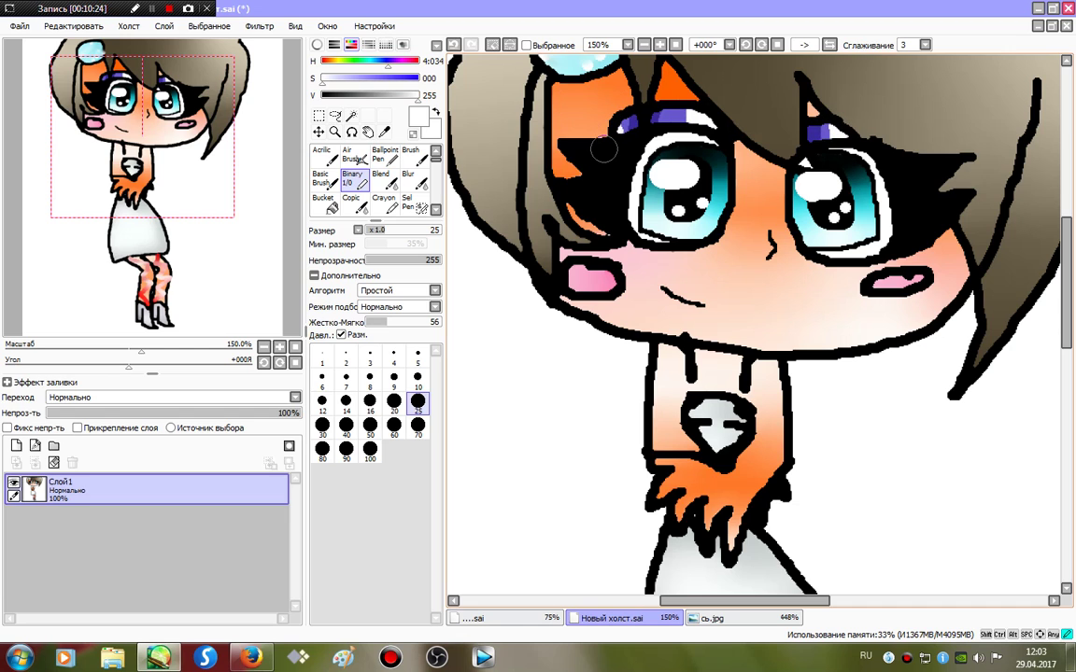
Blend the purple and white tones of the eyelids with Blur at size 20 and clear the selection
left_click(408, 179)
mouse_move(640, 139)
left_mouse_down()
mouse_move(807, 122)
mouse_move(585, 124)
mouse_move(680, 135)
mouse_move(693, 112)
mouse_move(553, 114)
mouse_move(736, 148)
left_mouse_up()
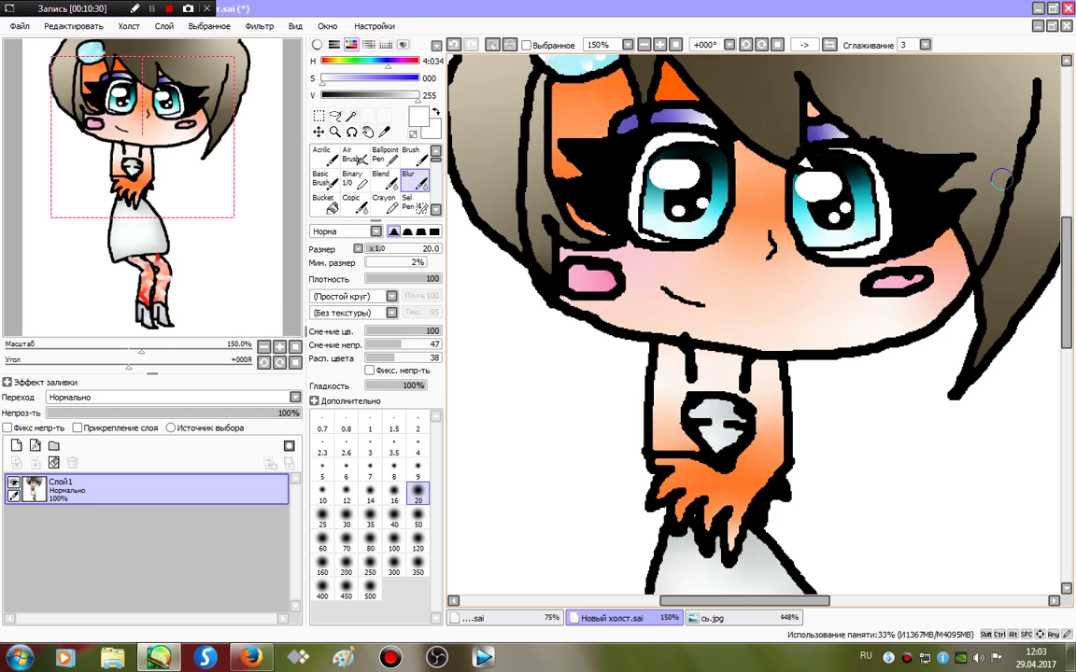
left_click(644, 45)
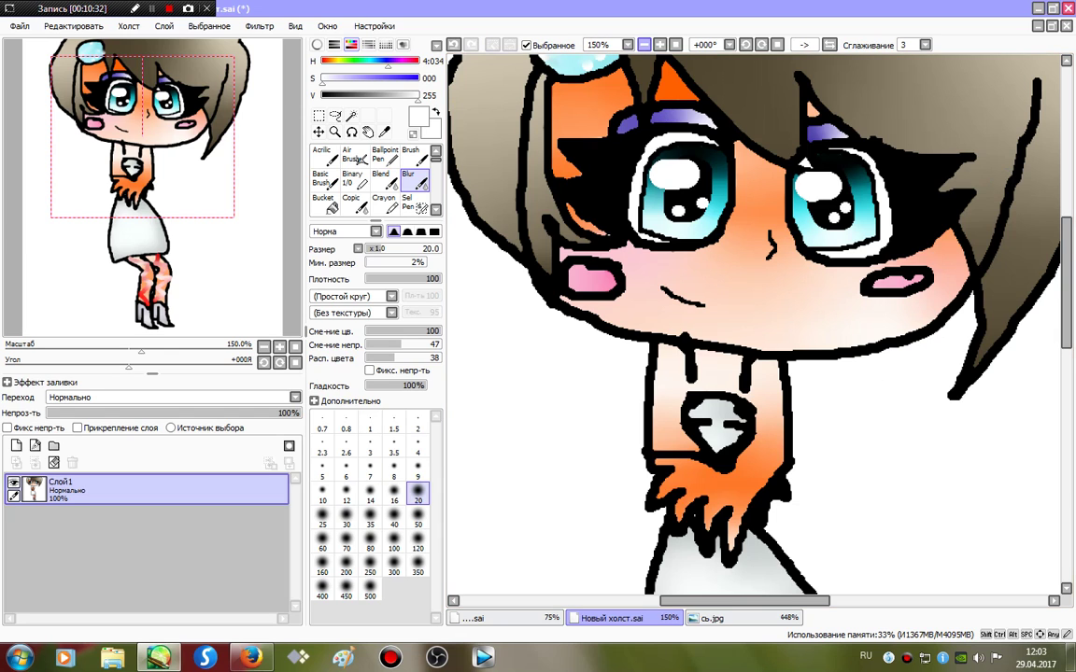
left_click(645, 44)
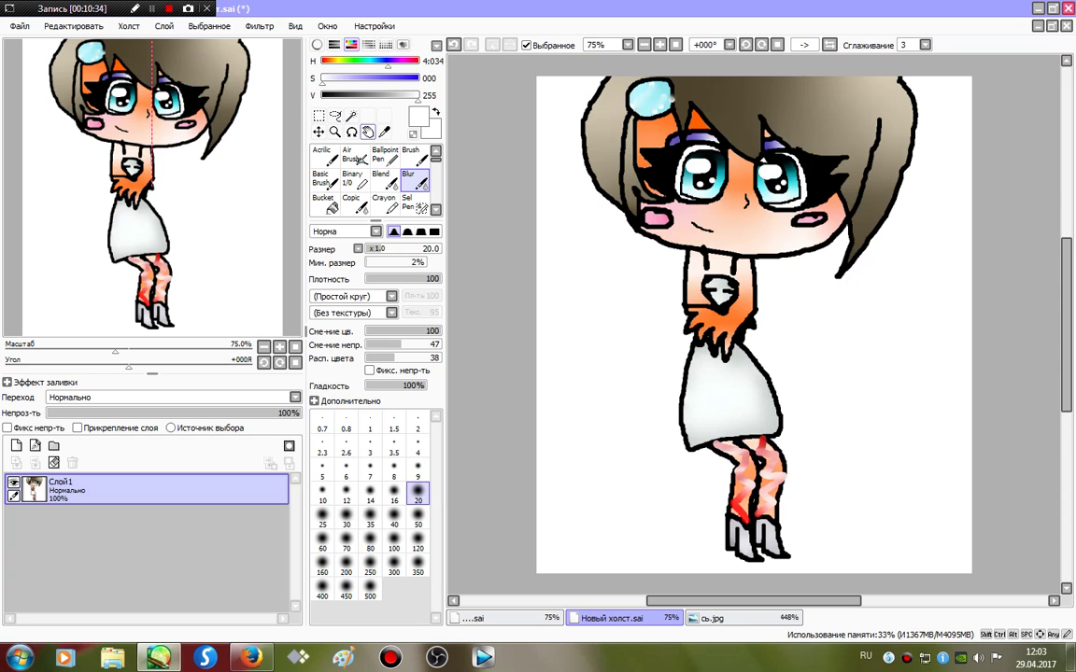
Select the white background around the girl with the Magic Wand and paint broad blue stripes across it with the Binary brush at size 100
left_click(351, 116)
left_click(580, 301)
left_click(738, 619)
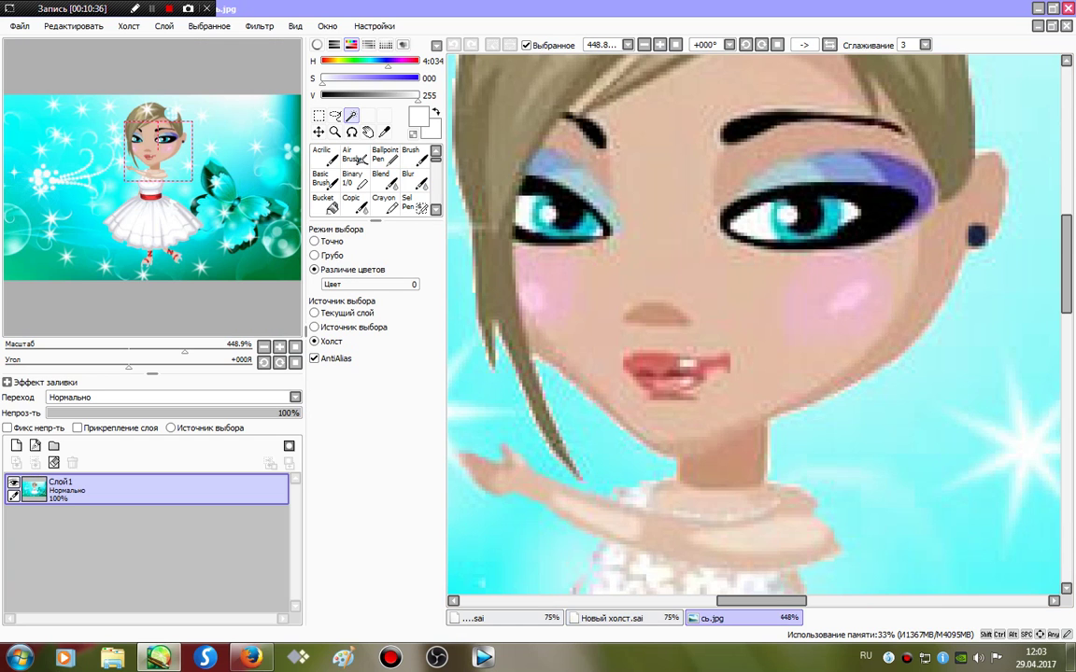
left_click(624, 618)
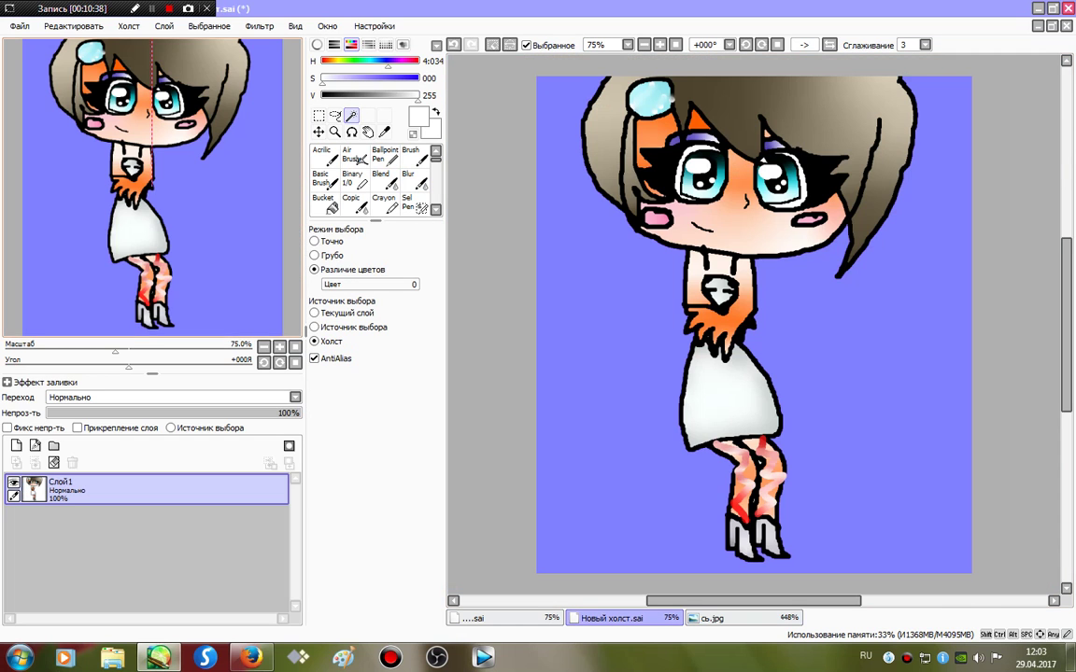
left_click(353, 156)
left_click(354, 179)
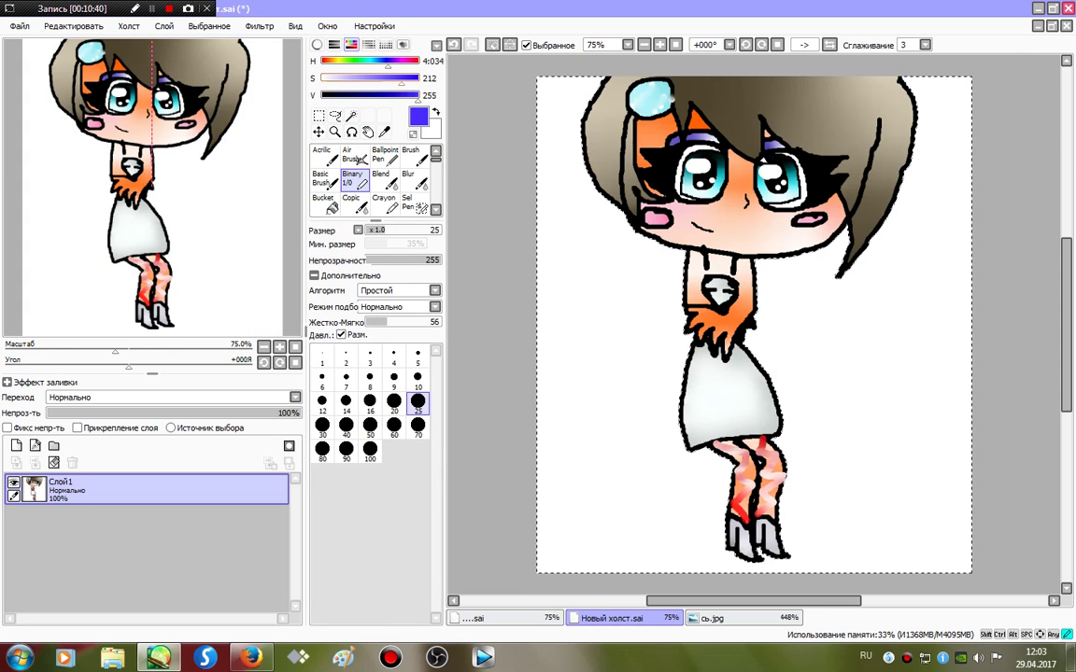
left_click(370, 452)
mouse_move(922, 439)
left_mouse_down()
mouse_move(449, 492)
mouse_move(1032, 525)
mouse_move(880, 515)
mouse_move(514, 277)
mouse_move(512, 137)
left_mouse_up()
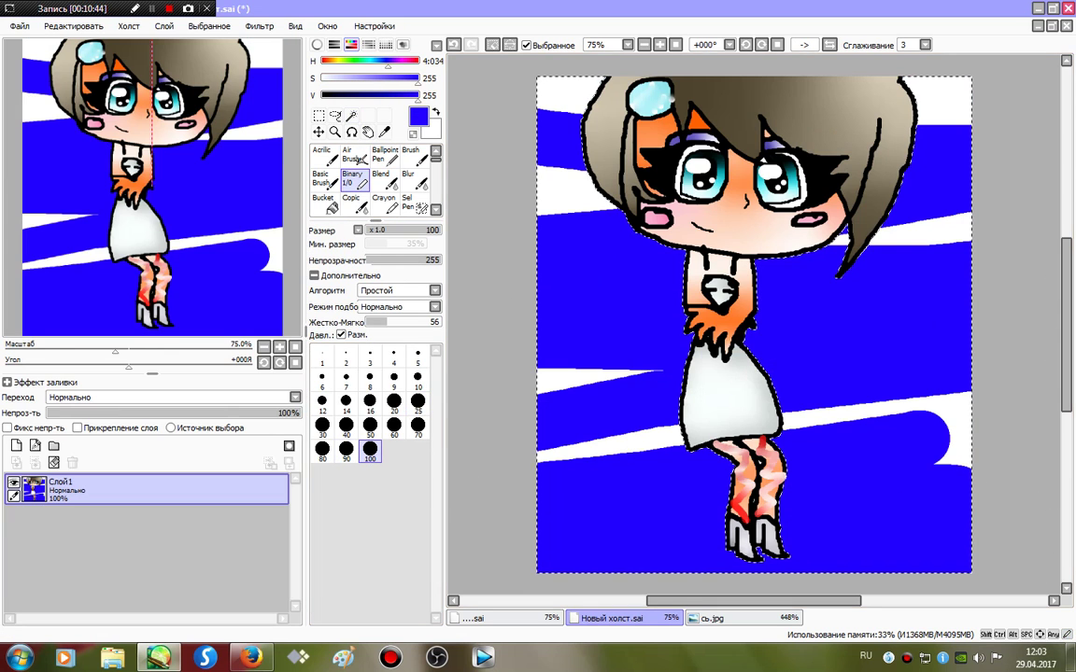
Paint bright pink and light blue stripes over the background with the Binary brush at size 100
left_click(409, 62)
mouse_move(617, 79)
left_mouse_down()
mouse_move(524, 198)
mouse_move(492, 529)
left_mouse_up()
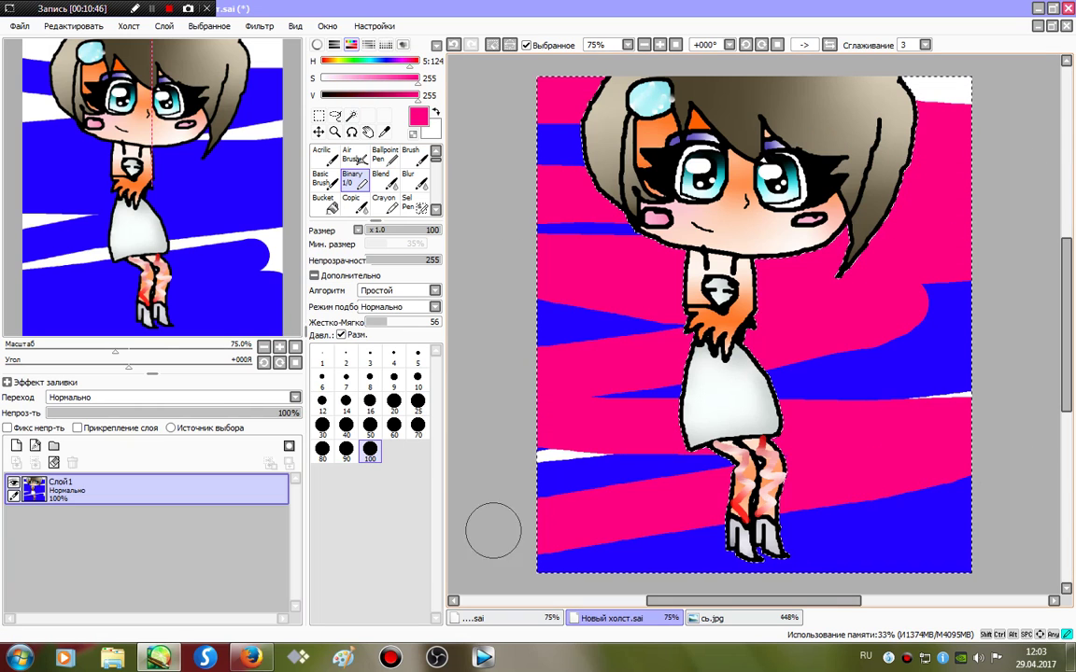
left_click(376, 61)
mouse_move(822, 229)
left_mouse_down()
mouse_move(486, 402)
mouse_move(504, 168)
left_mouse_up()
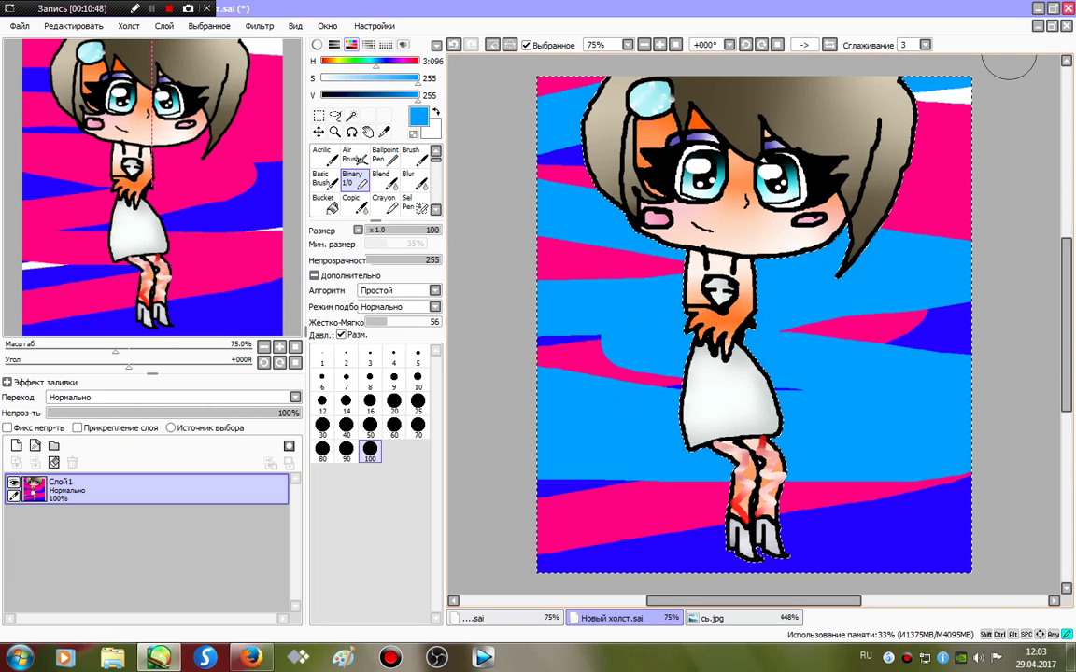
Blend the background stripes into a smooth gradient with Blur at size 120 and clear the selection
left_click(414, 180)
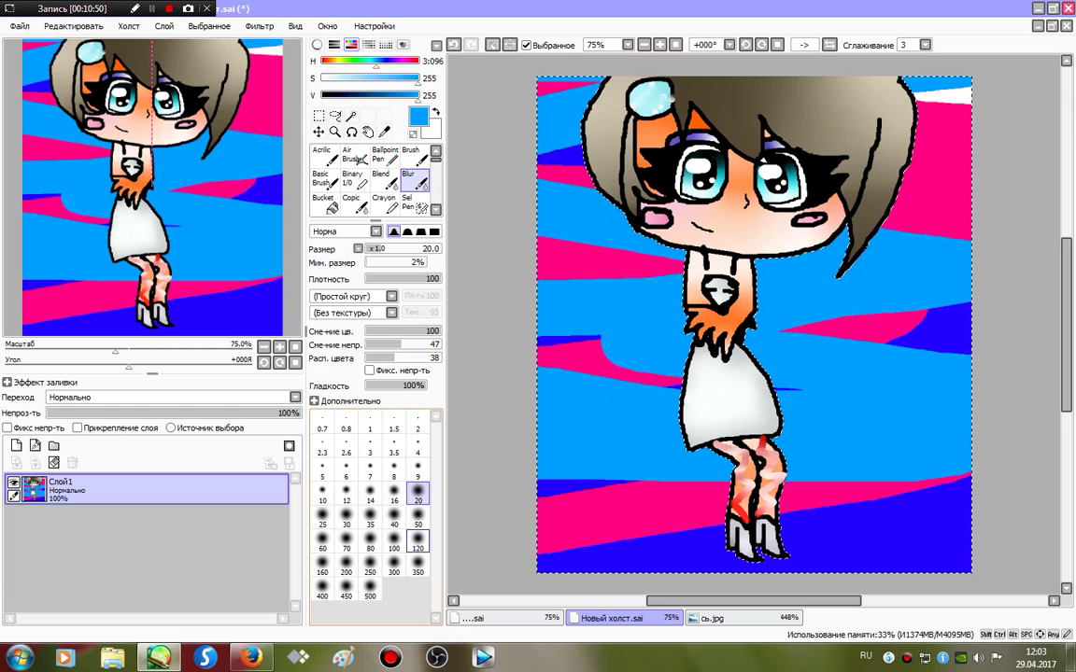
left_click(417, 541)
mouse_move(586, 542)
left_mouse_down()
mouse_move(937, 444)
mouse_move(495, 538)
mouse_move(636, 332)
mouse_move(906, 285)
mouse_move(523, 215)
mouse_move(840, 103)
mouse_move(832, 205)
mouse_move(784, 224)
mouse_move(584, 178)
mouse_move(495, 203)
left_mouse_up()
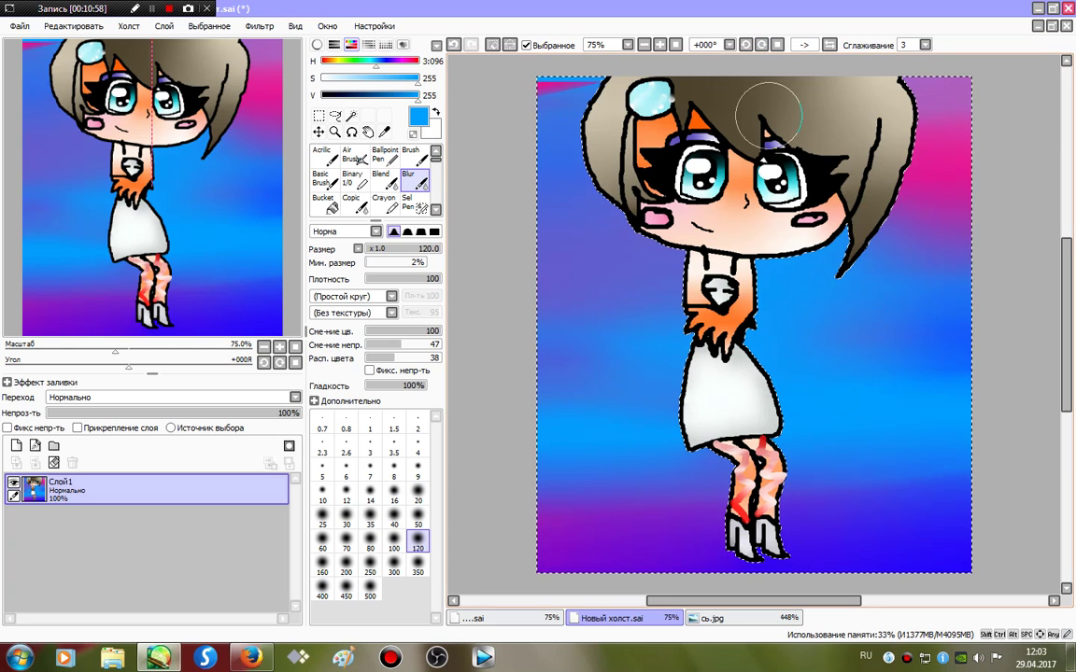
mouse_move(1034, 221)
left_mouse_down()
mouse_move(654, 89)
mouse_move(800, 269)
mouse_move(598, 411)
mouse_move(815, 556)
left_mouse_up()
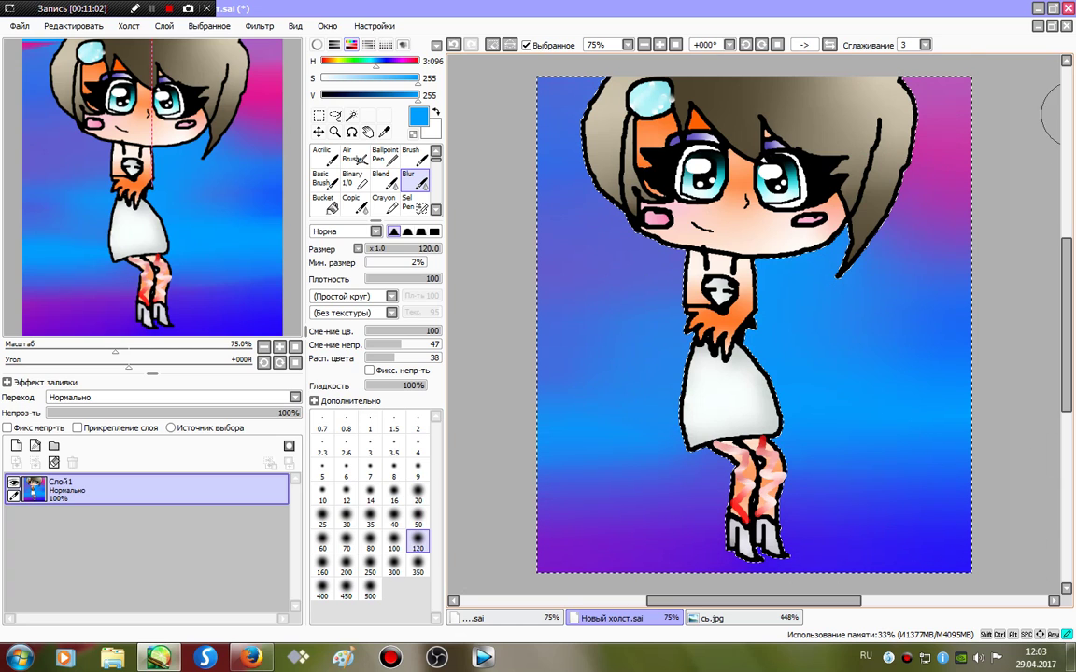
key("ctrl+d")
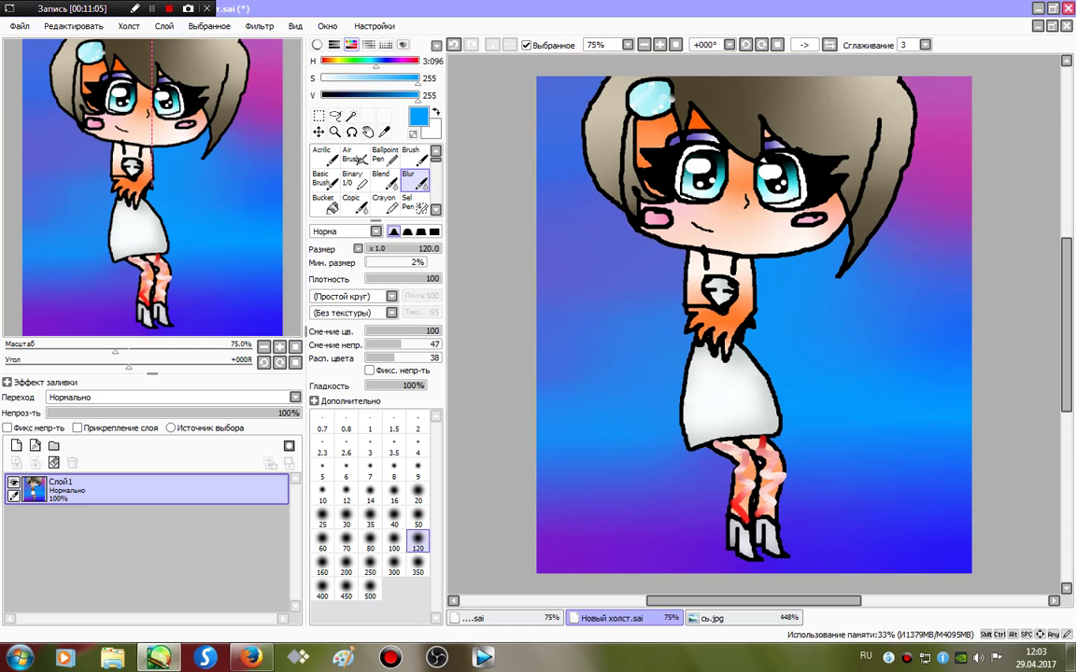
Adjust the picture's brightness to +15, contrast to +10 and colour depth to +15
left_click(258, 25)
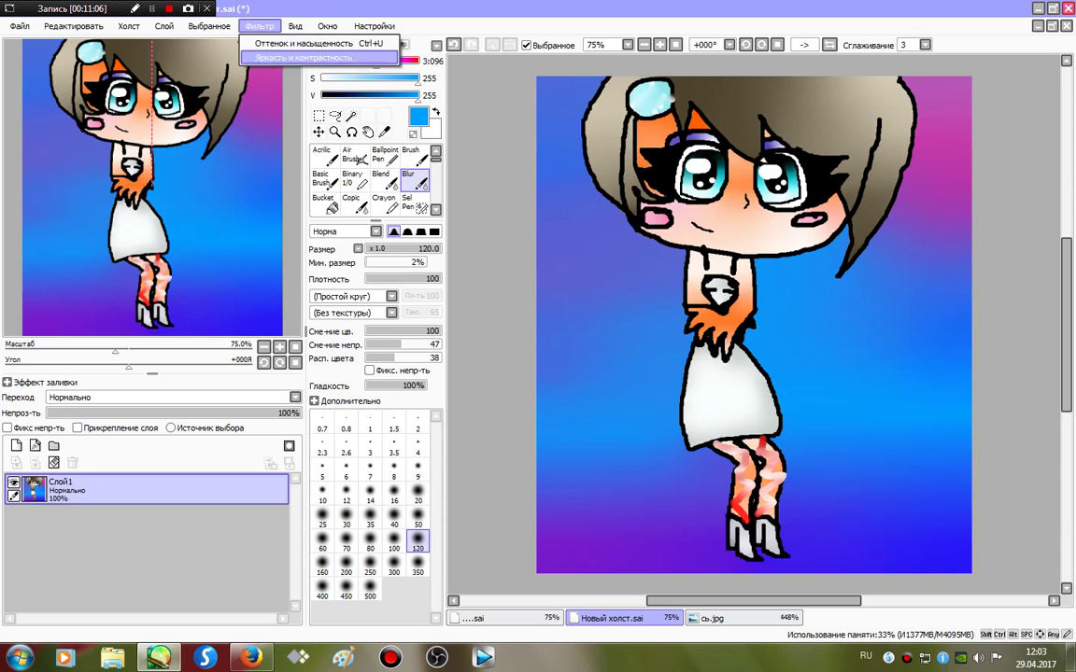
left_click(297, 57)
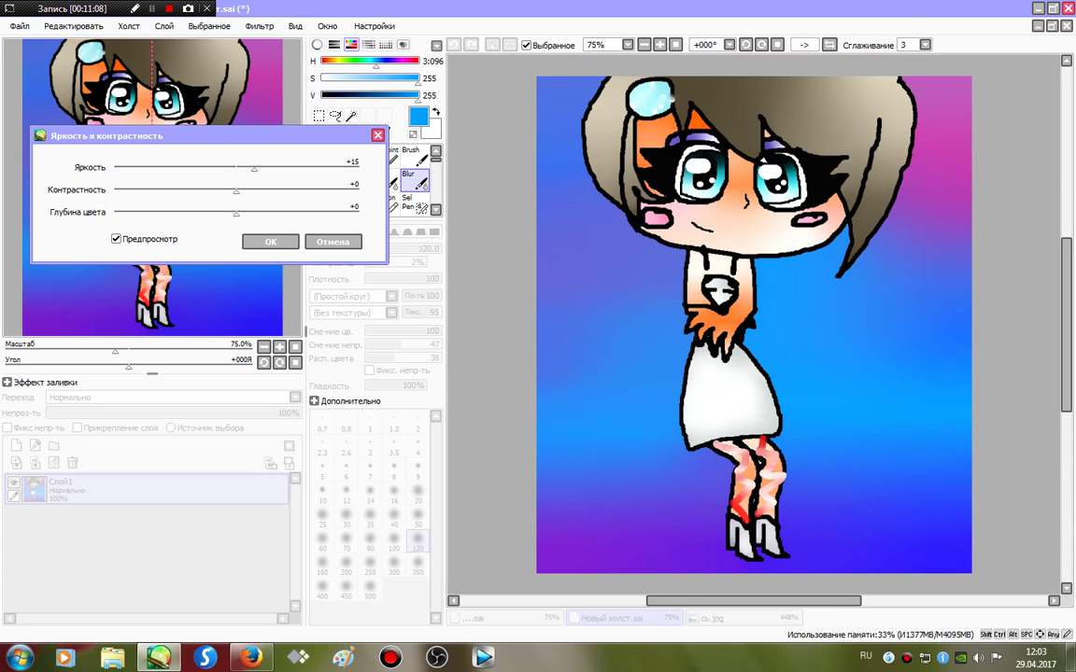
left_click_drag(240, 191, 248, 192)
left_click_drag(237, 214, 254, 213)
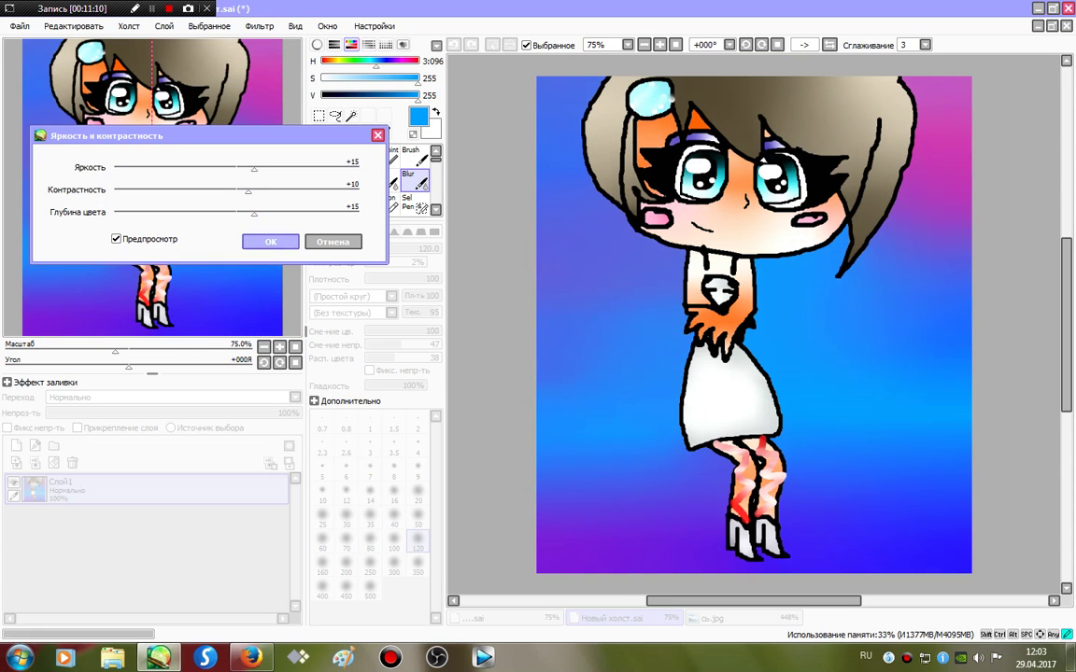
left_click(271, 242)
left_click(20, 25)
left_click(37, 54)
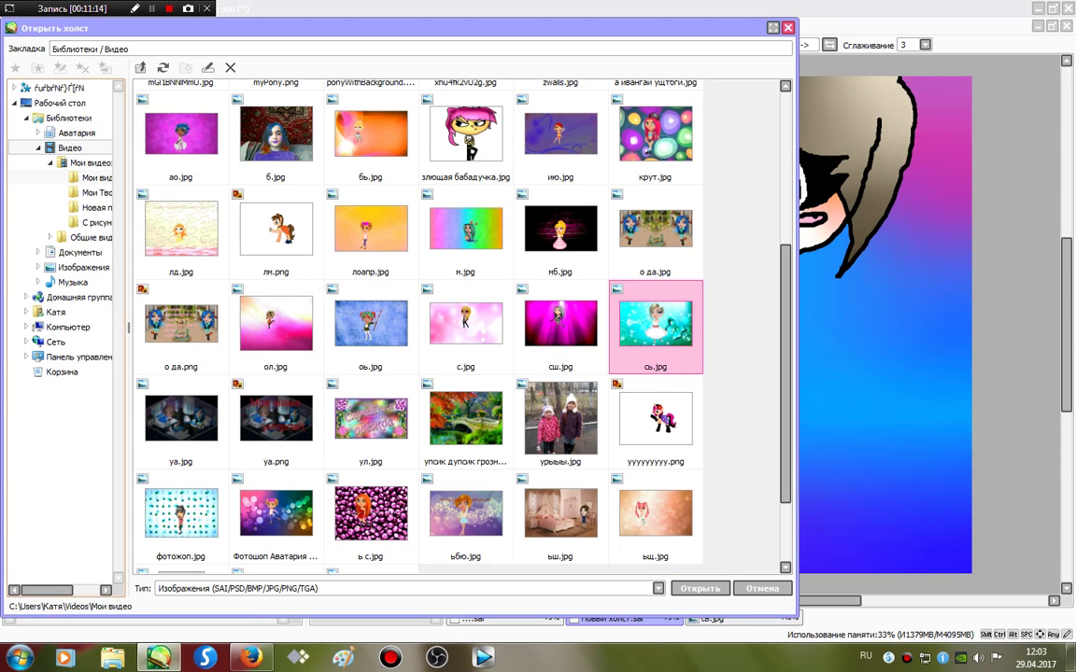
left_click(95, 177)
left_click(95, 192)
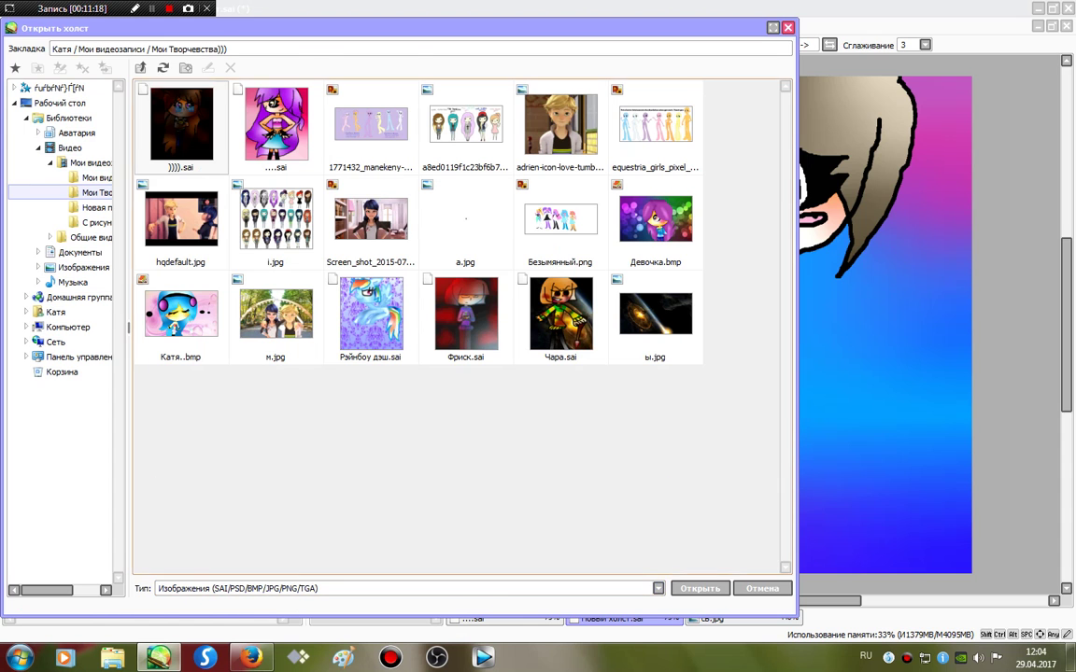
left_click(762, 589)
Save the canvas in the Мои Творчевства))) folder as a .sai file named "Опельсиньчек Т"
left_click(19, 26)
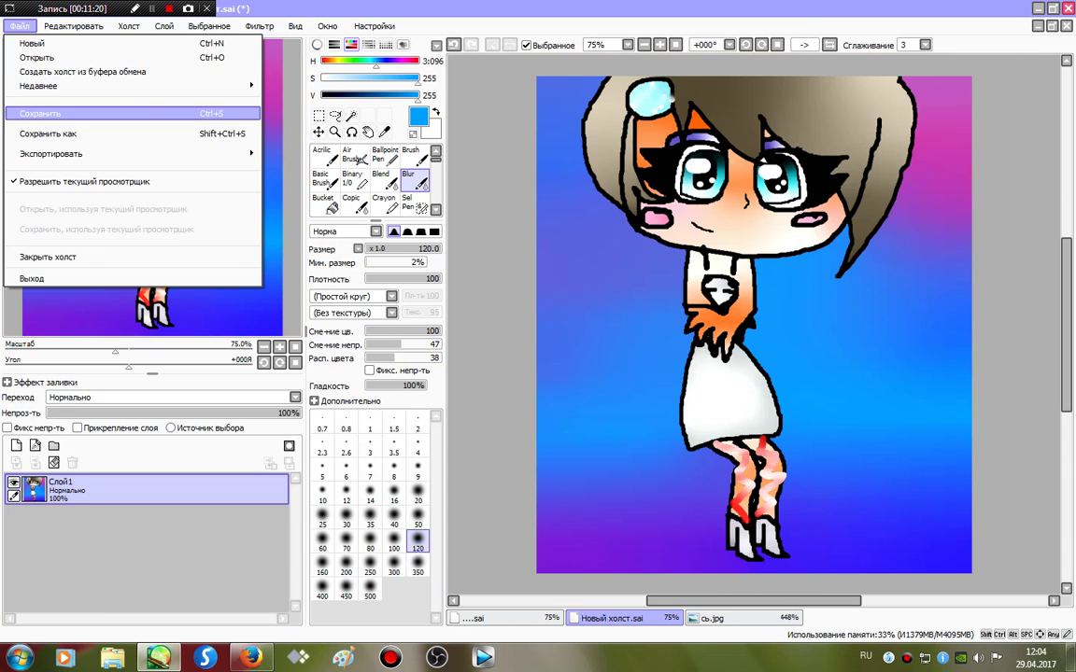
left_click(42, 103)
key("ctrl+a")
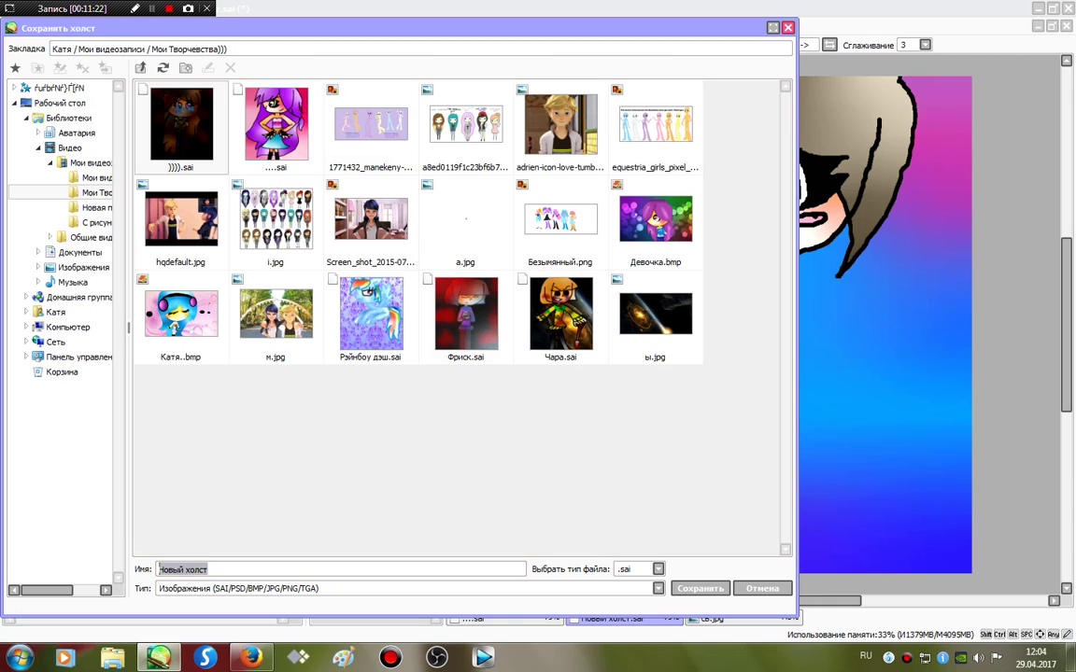
key("BackSpace")
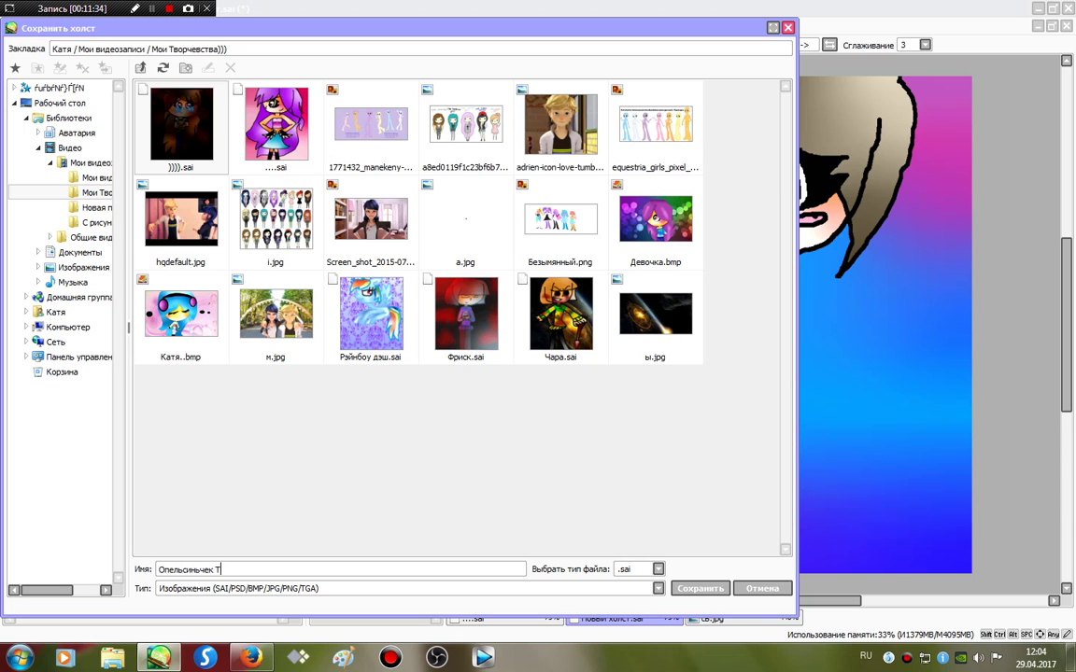
key("Return")
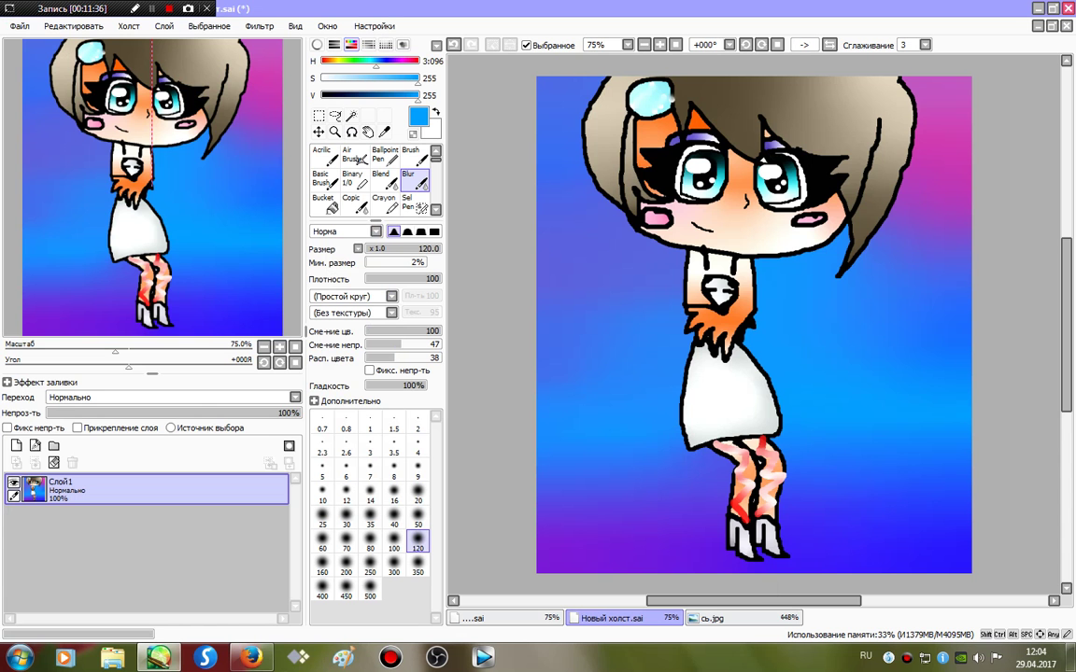